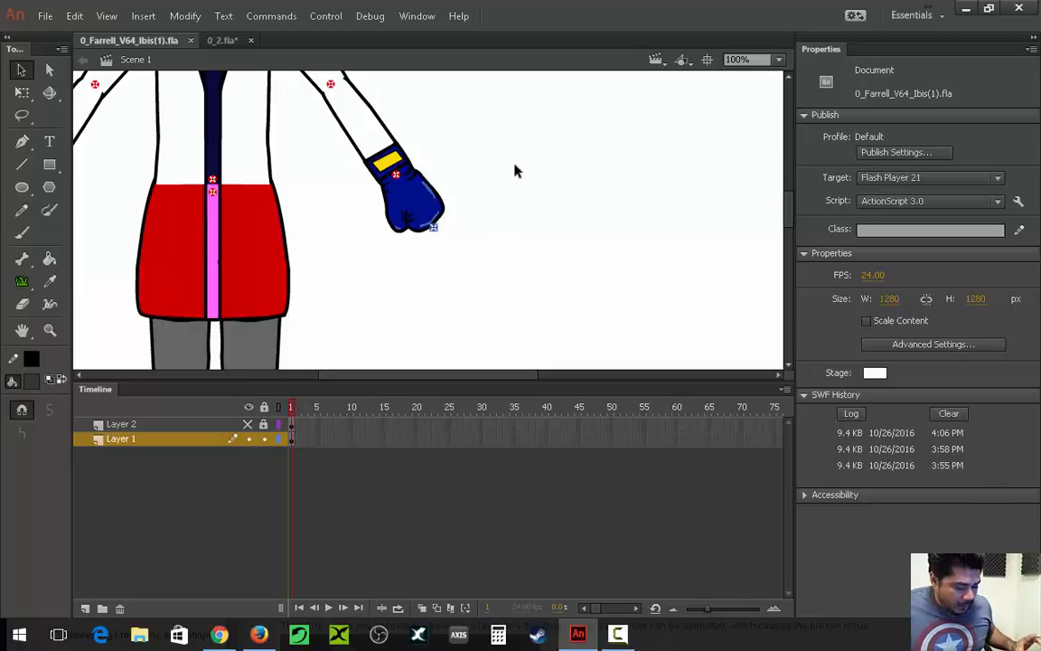
Select the left-hand boxing glove and float the Properties panel over the stage to check the glove's instance name.
left_click_drag(517, 156, 435, 225)
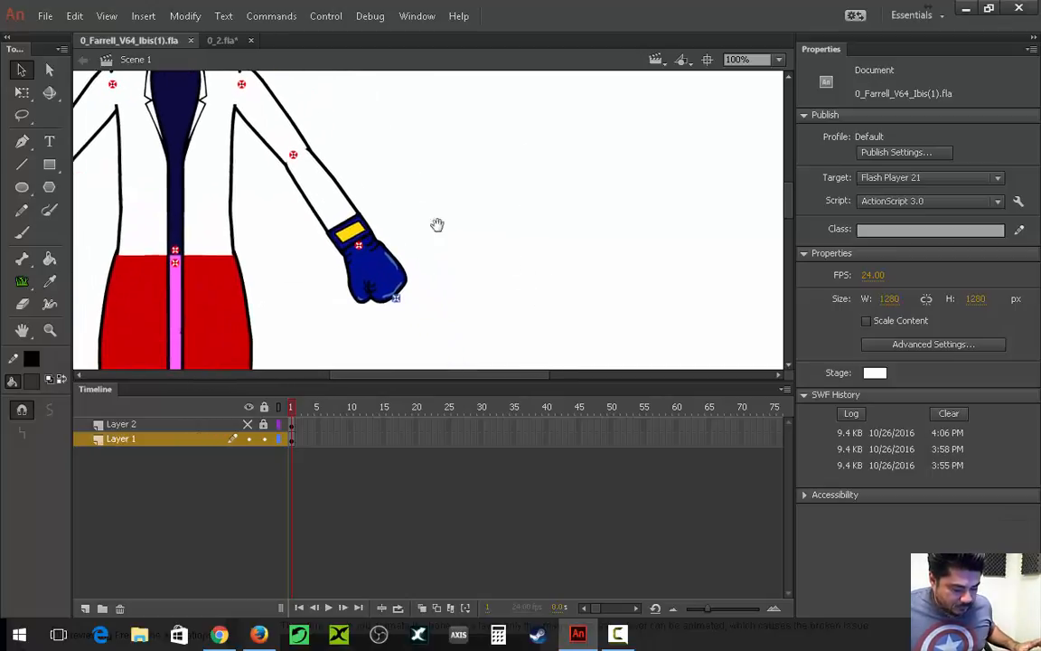
left_click(400, 270)
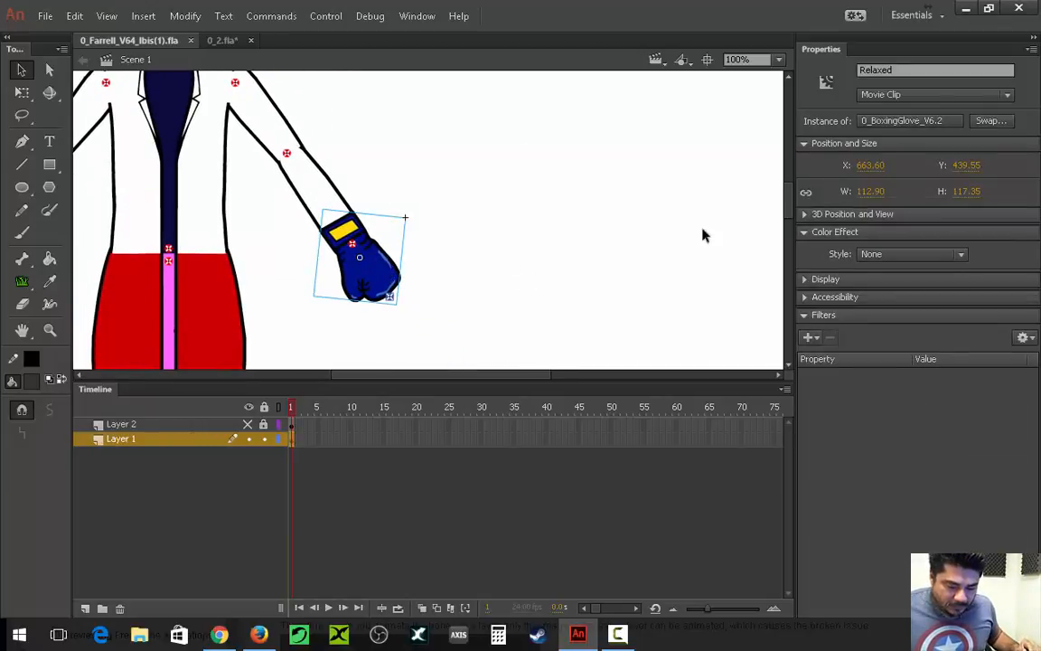
left_click_drag(820, 51, 458, 103)
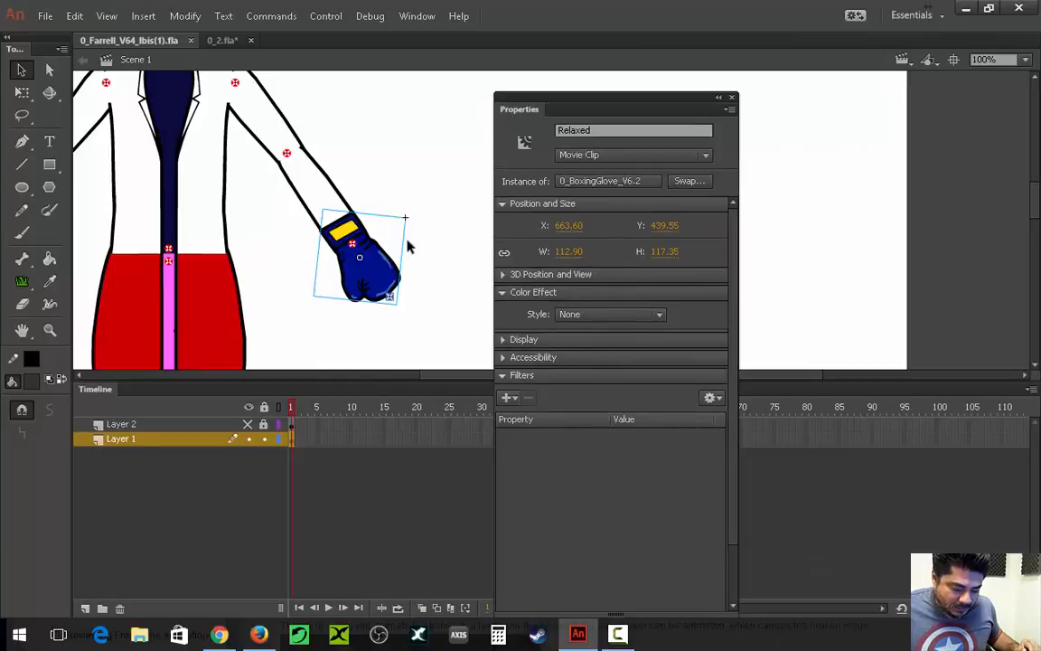
left_click(599, 129)
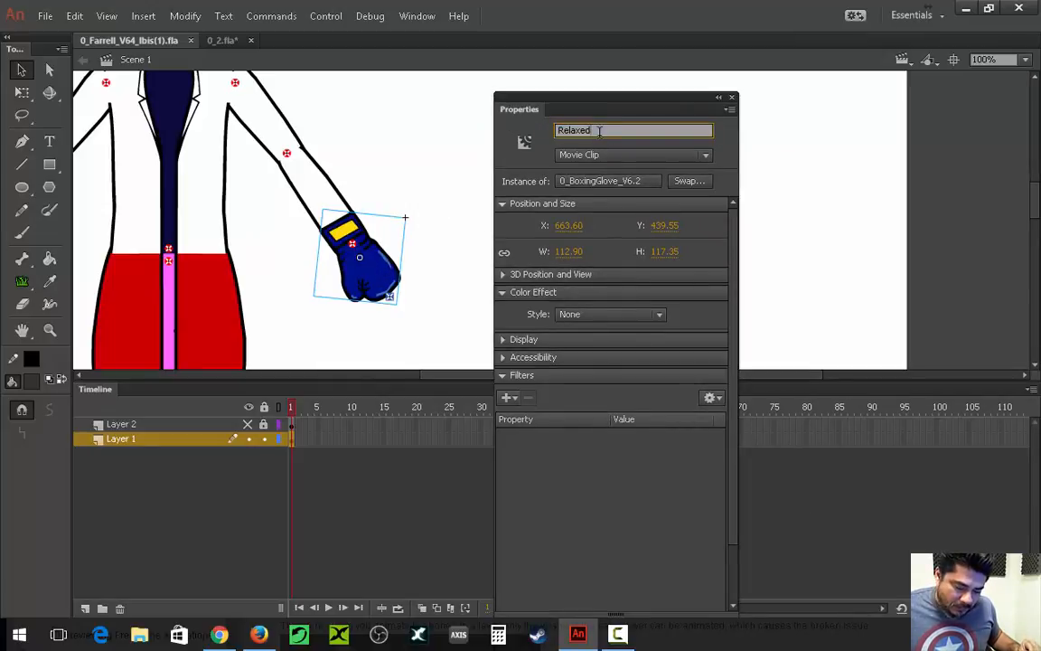
left_click(442, 244)
left_click(375, 269)
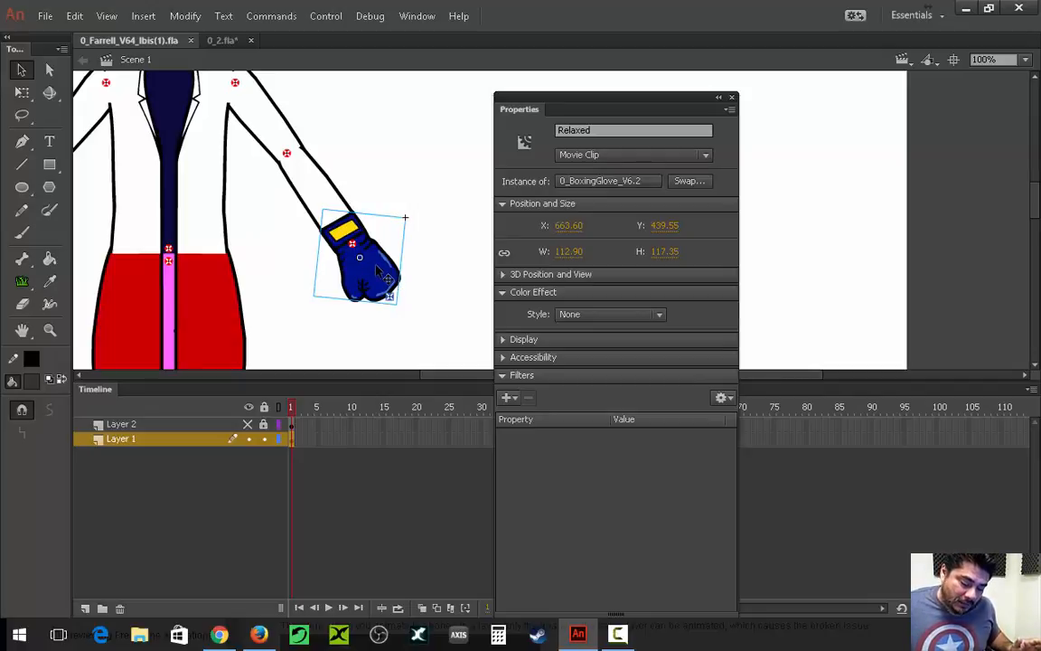
Examine the artwork inside the glove symbol and the instance names of the left-hand glove, its wrist pivot and its fingertip nud marker.
double_click(377, 267)
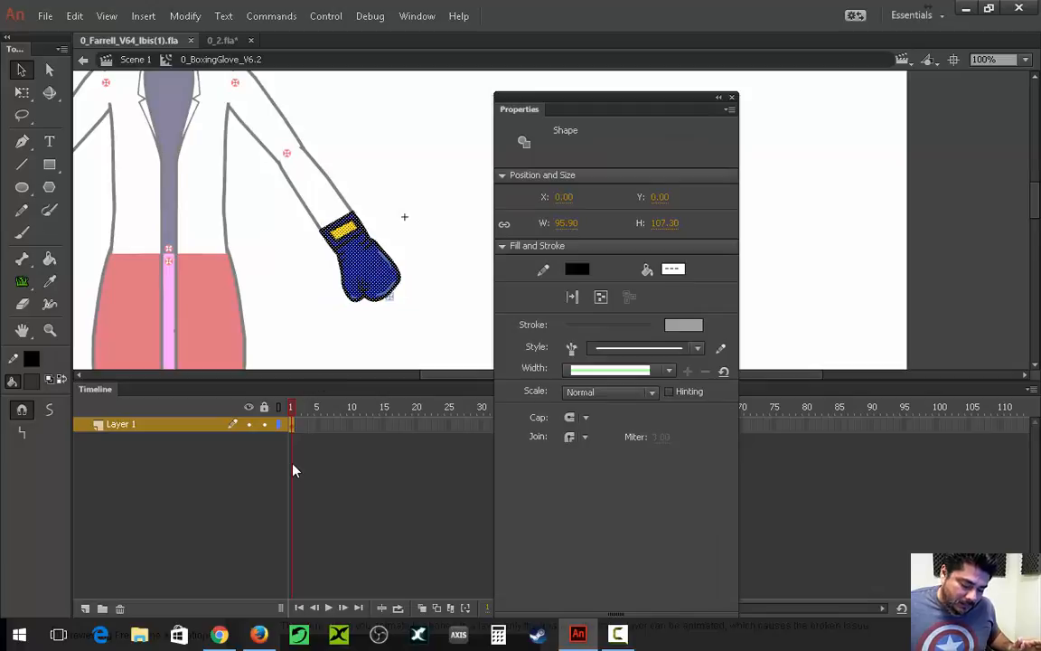
left_click(362, 353)
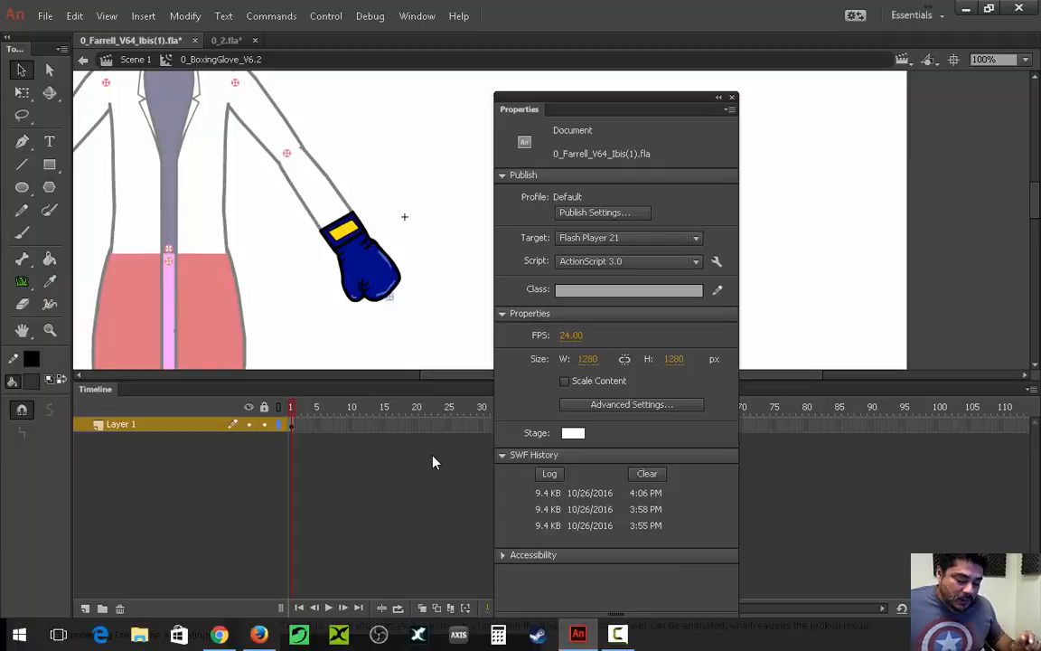
double_click(429, 250)
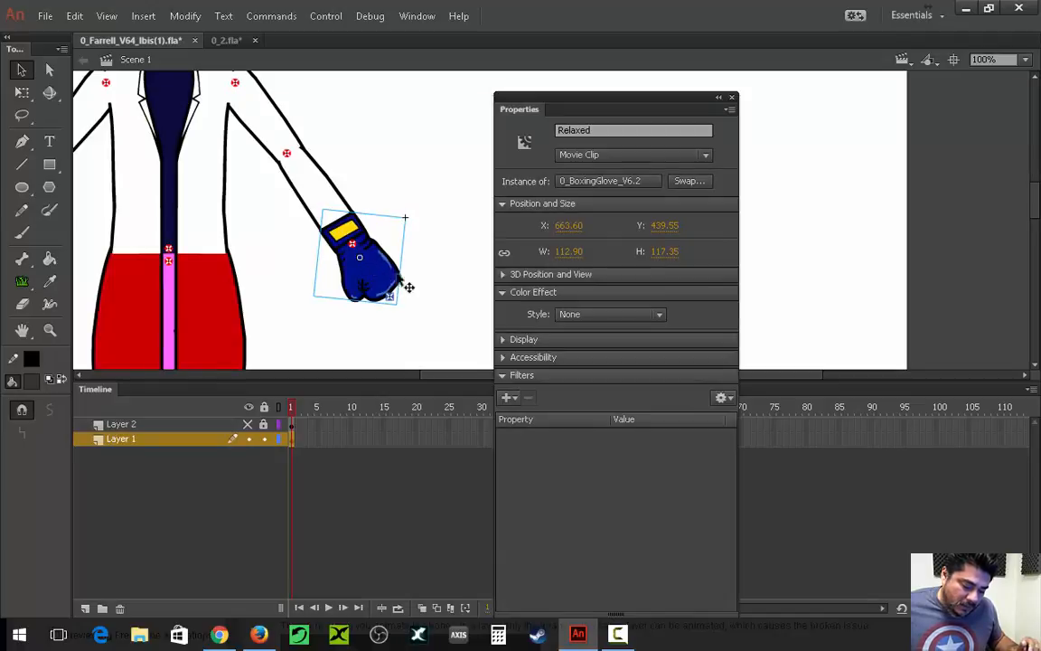
left_click(600, 131)
left_click(431, 296)
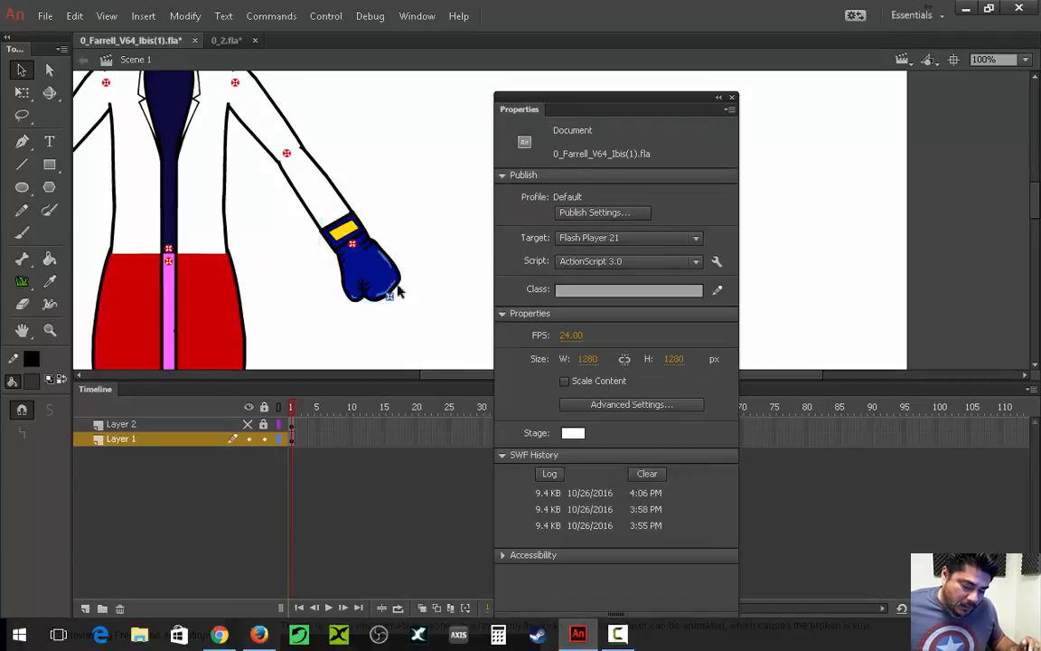
left_click(351, 243)
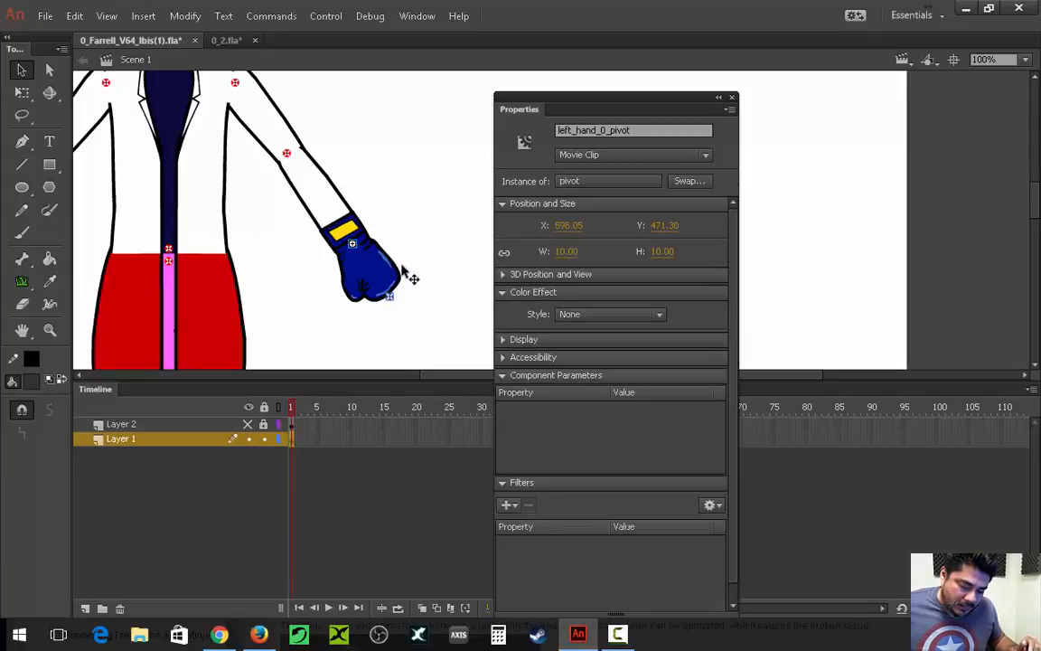
left_click(390, 296)
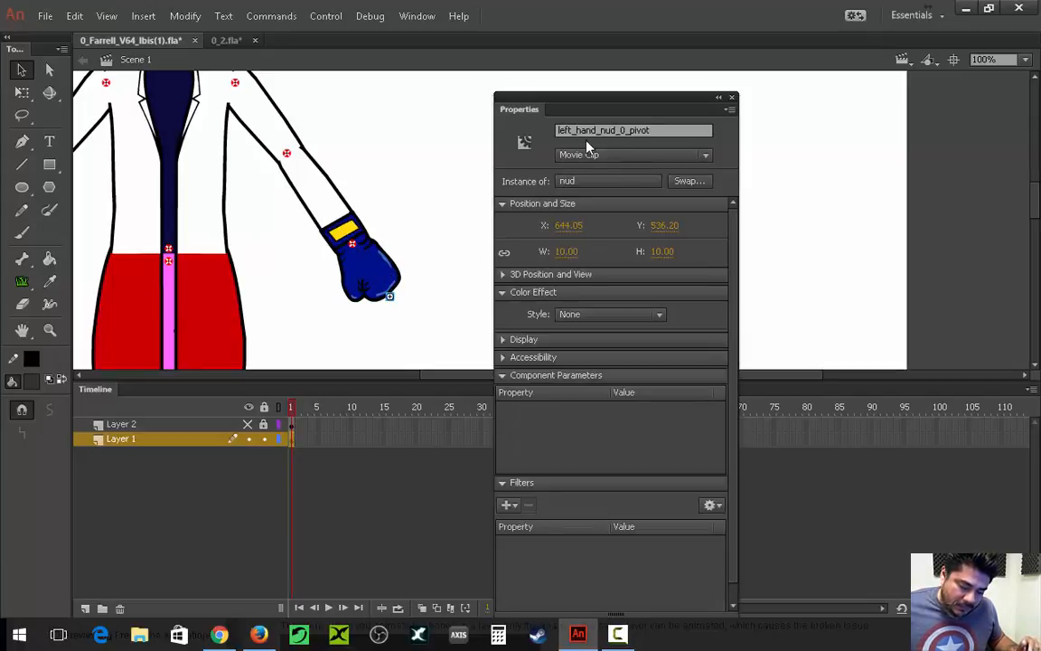
left_click(423, 206)
left_click(370, 282)
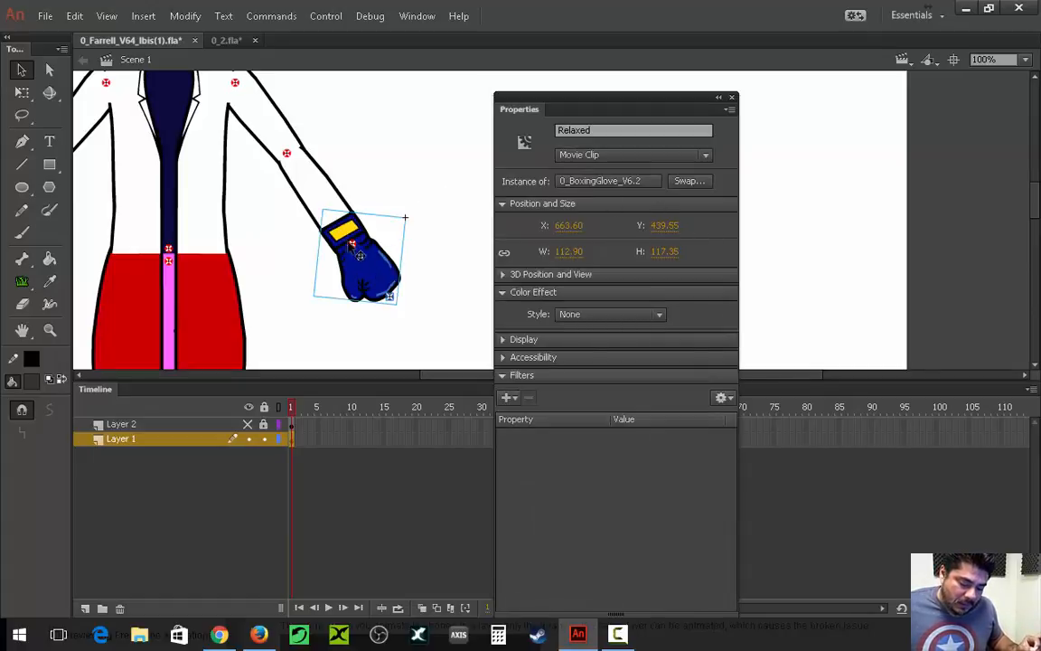
Delete the nud marker and the wrist pivot from the left-hand glove.
left_click(391, 300)
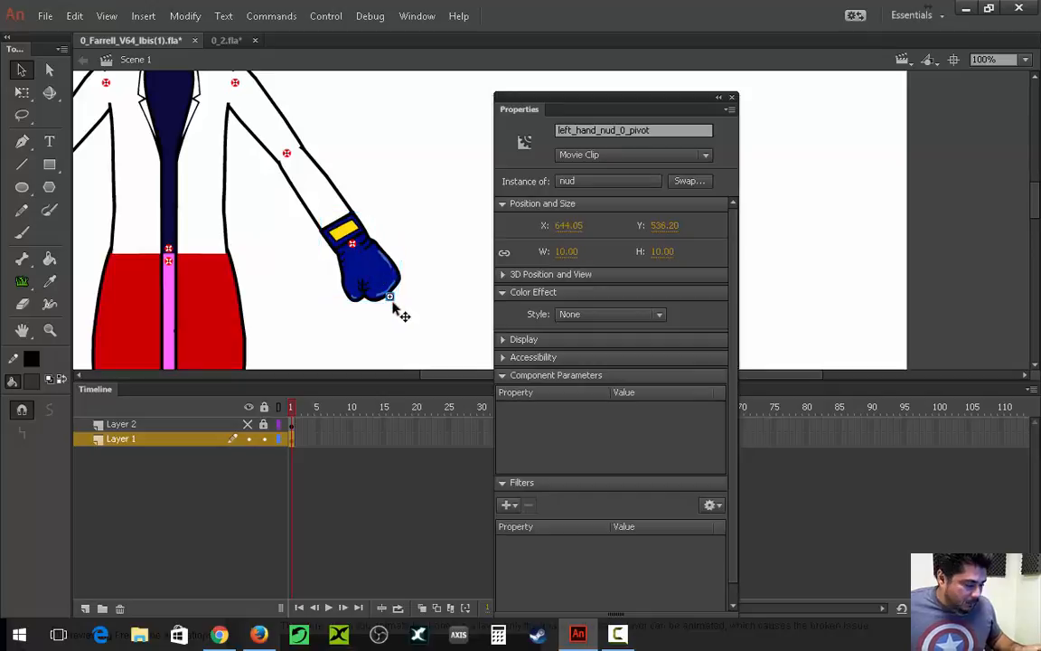
key("Delete")
left_click(354, 244)
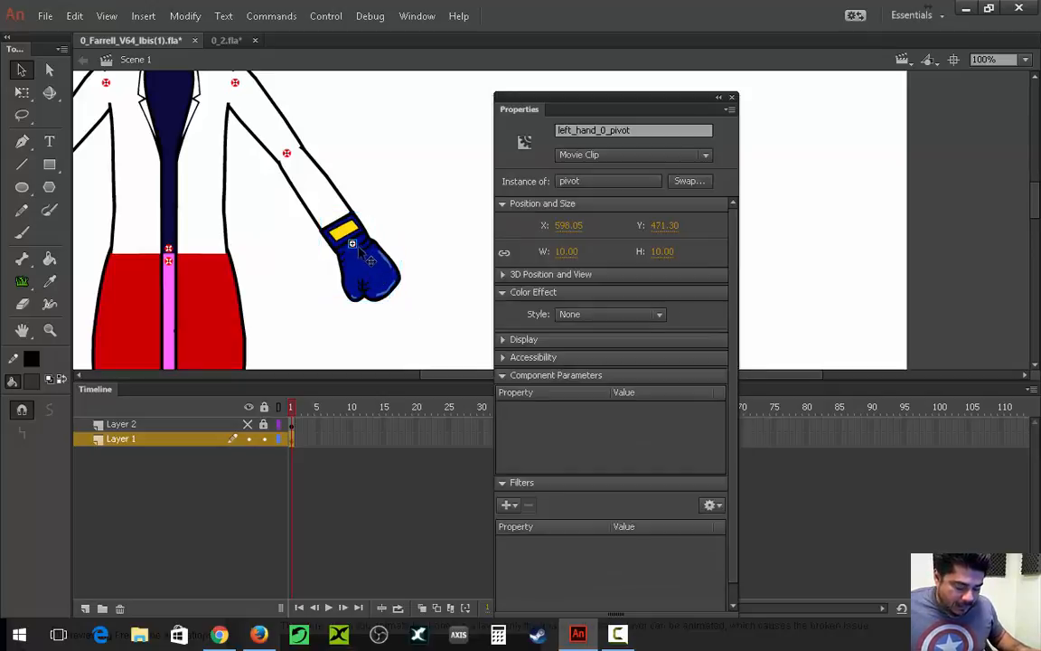
key("Delete")
Inside the glove symbol, move the whole artwork to X -65.30, Y -26.40 so the cuff sits on the registration point, and return to the scene.
left_click(395, 285)
double_click(395, 284)
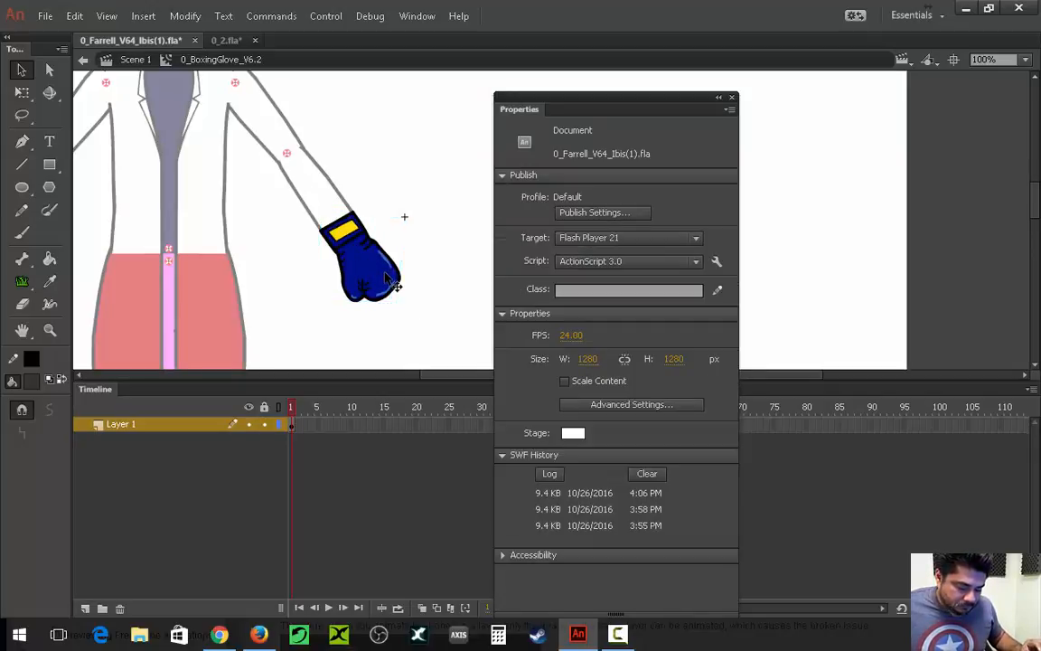
left_click_drag(365, 316, 298, 365)
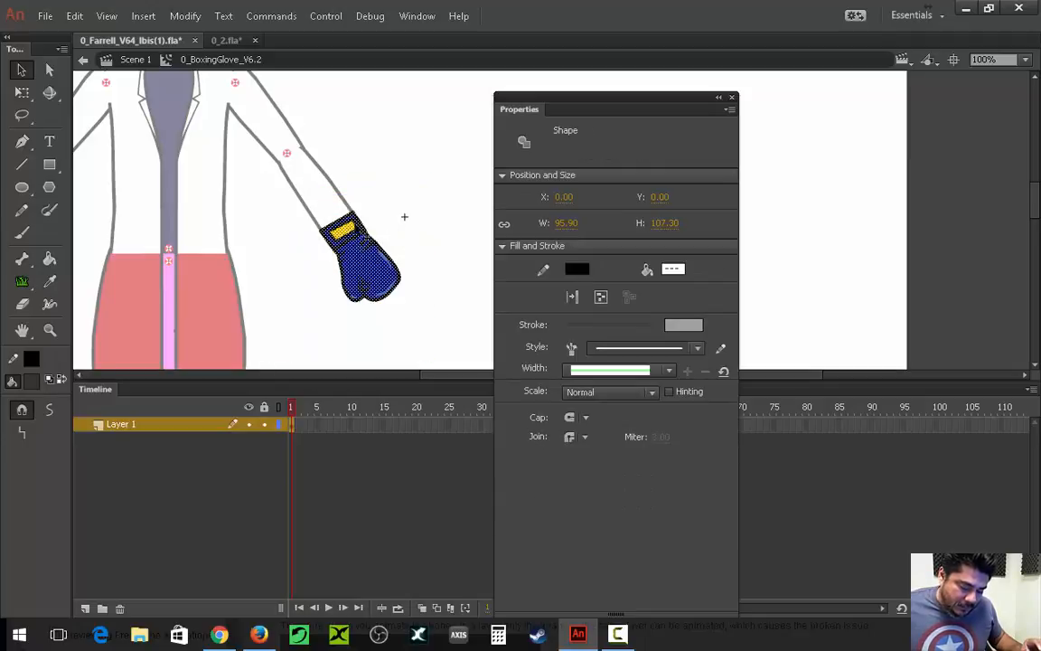
left_click_drag(358, 246, 411, 227)
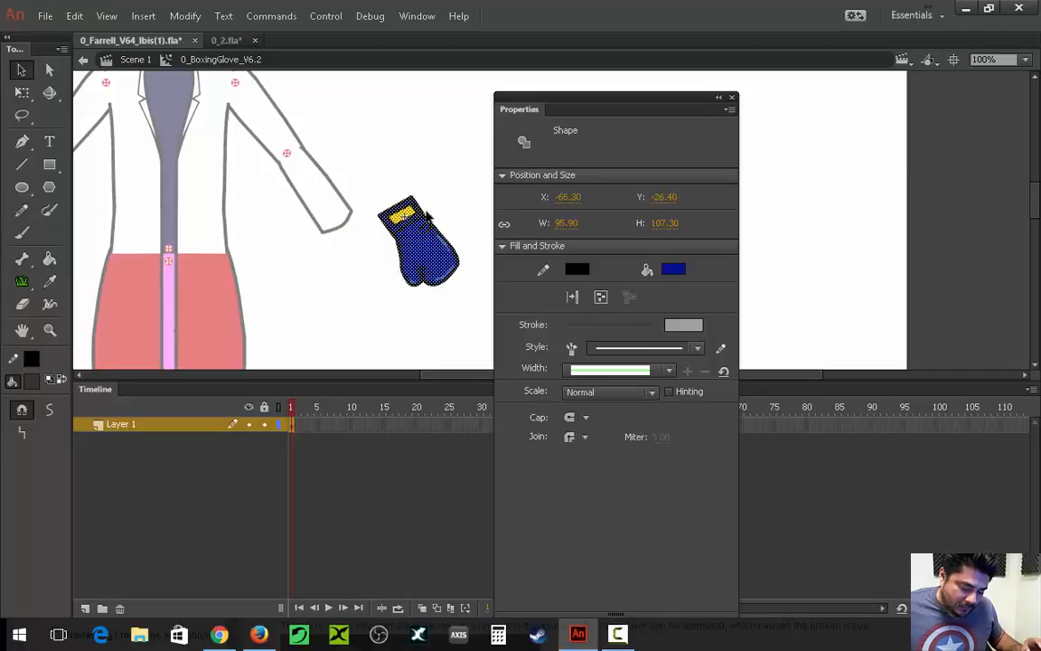
double_click(439, 204)
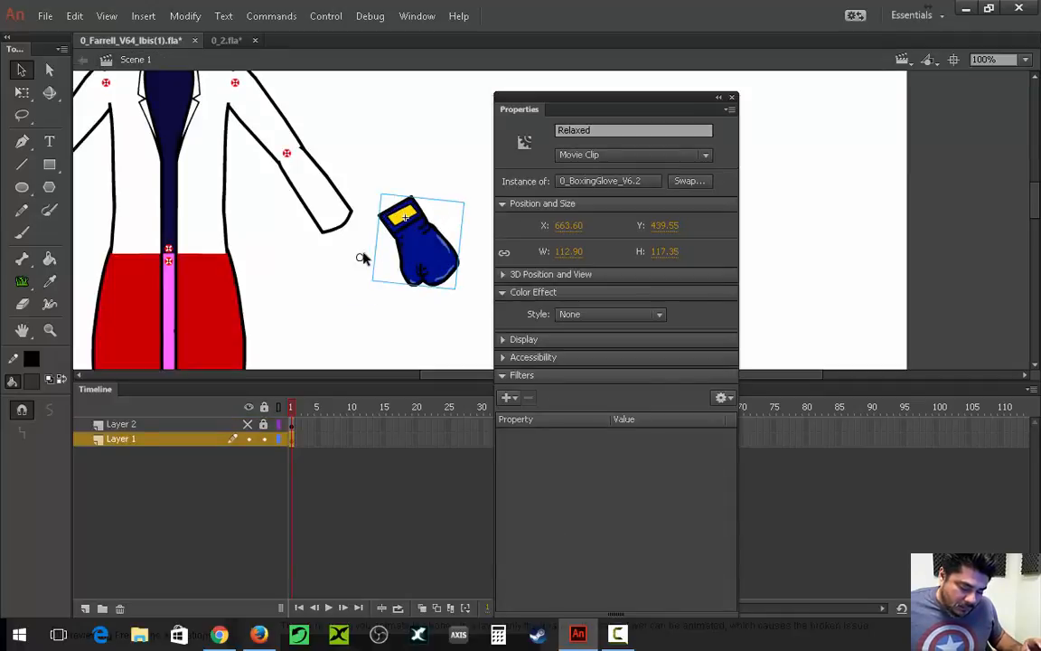
Put the left-hand glove's transformation point on its cuff and fit the glove to the sleeve end at X 586.60, Y 450.95.
mouse_move(360, 258)
left_mouse_down()
mouse_move(387, 233)
mouse_move(363, 261)
left_mouse_up()
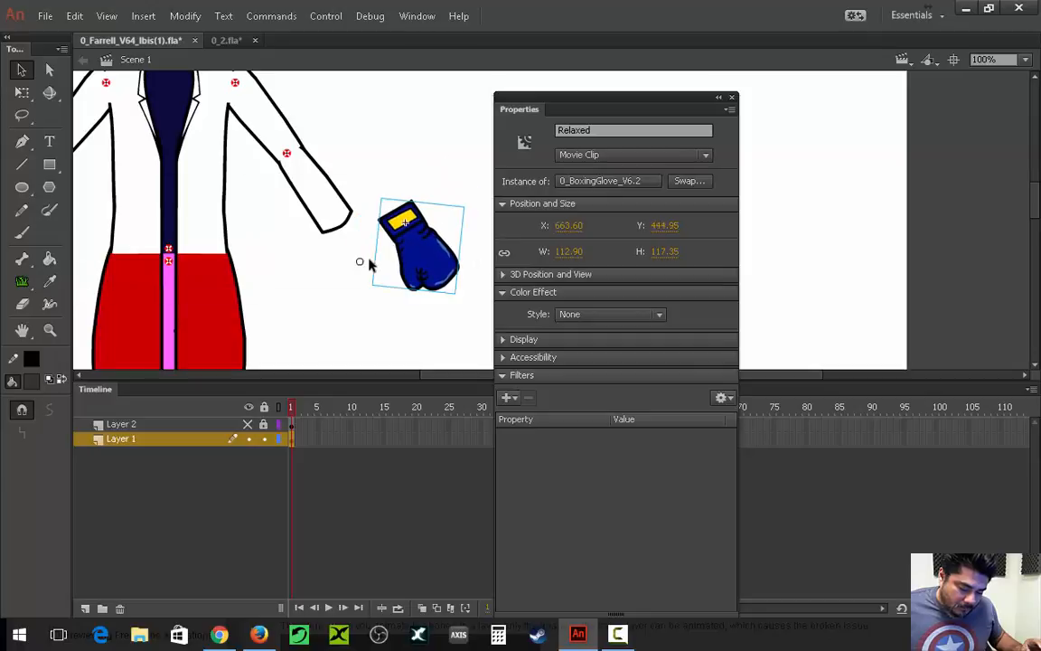
left_click(21, 92)
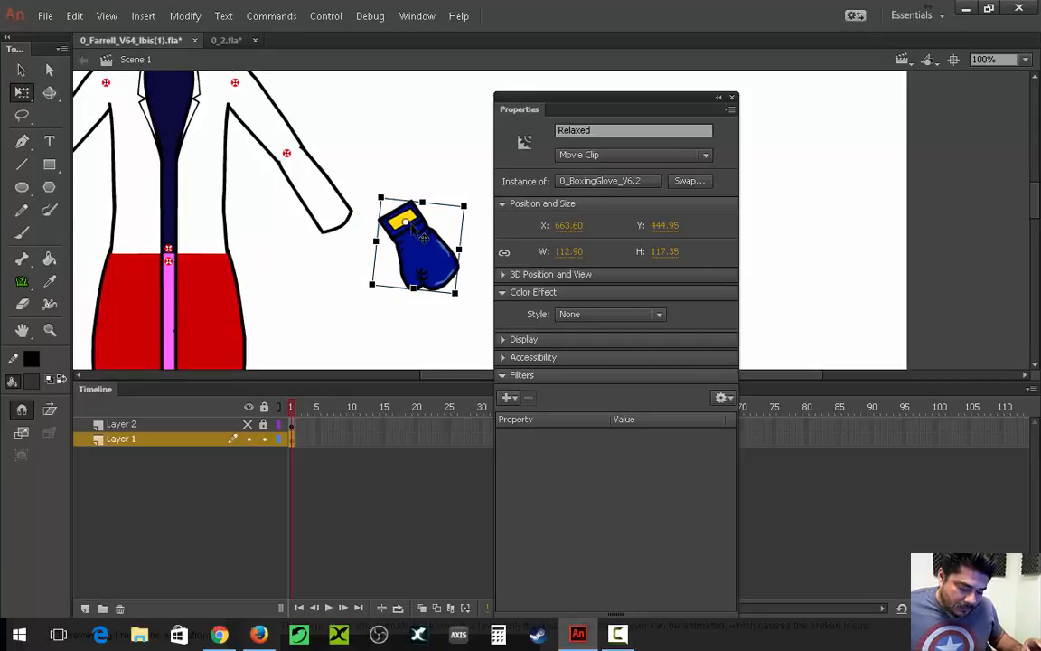
left_click_drag(396, 228, 358, 254)
key("Right")
key("Right")
key("Right")
key("Right")
key("Up")
key("Up")
key("Up")
key("Up")
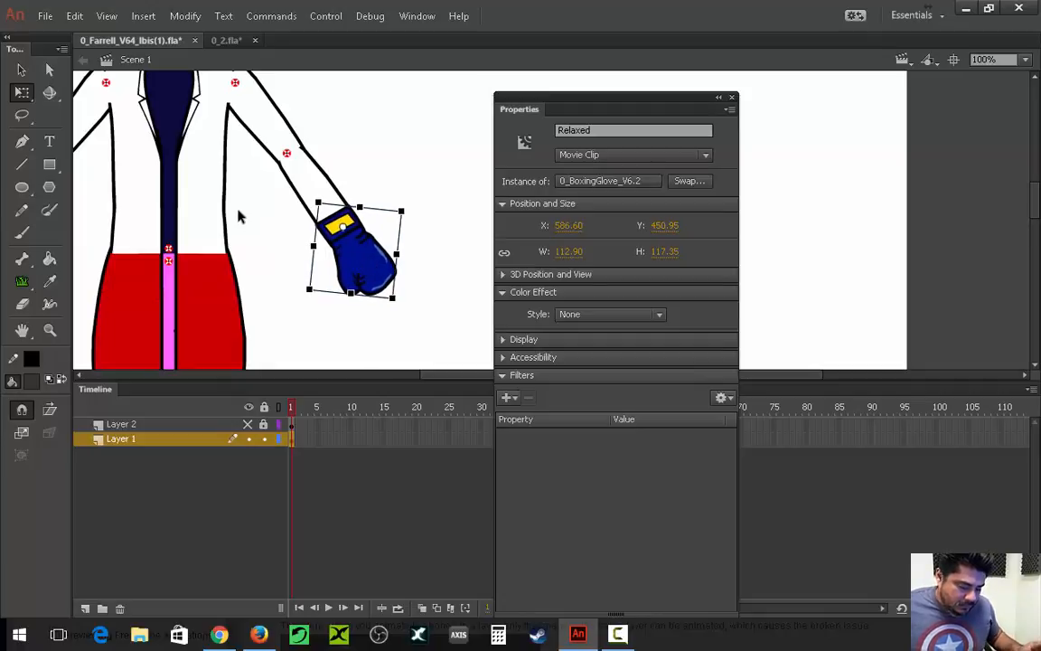
left_click(269, 230)
Clear the instance name of the right-hand glove.
left_click_drag(309, 248, 452, 210)
left_click(116, 220)
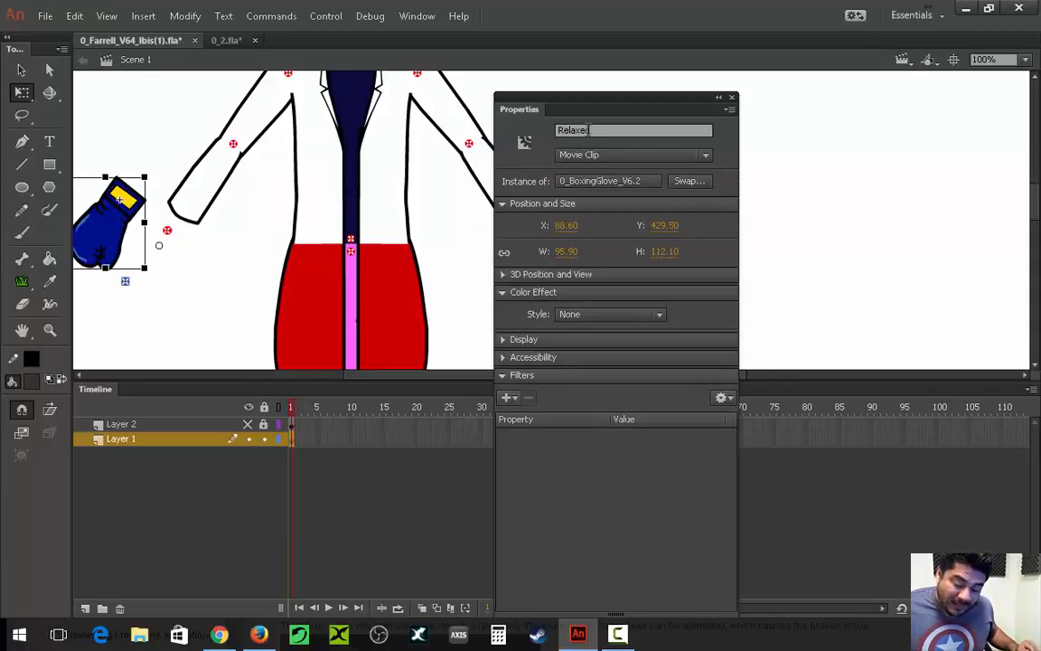
key("Return")
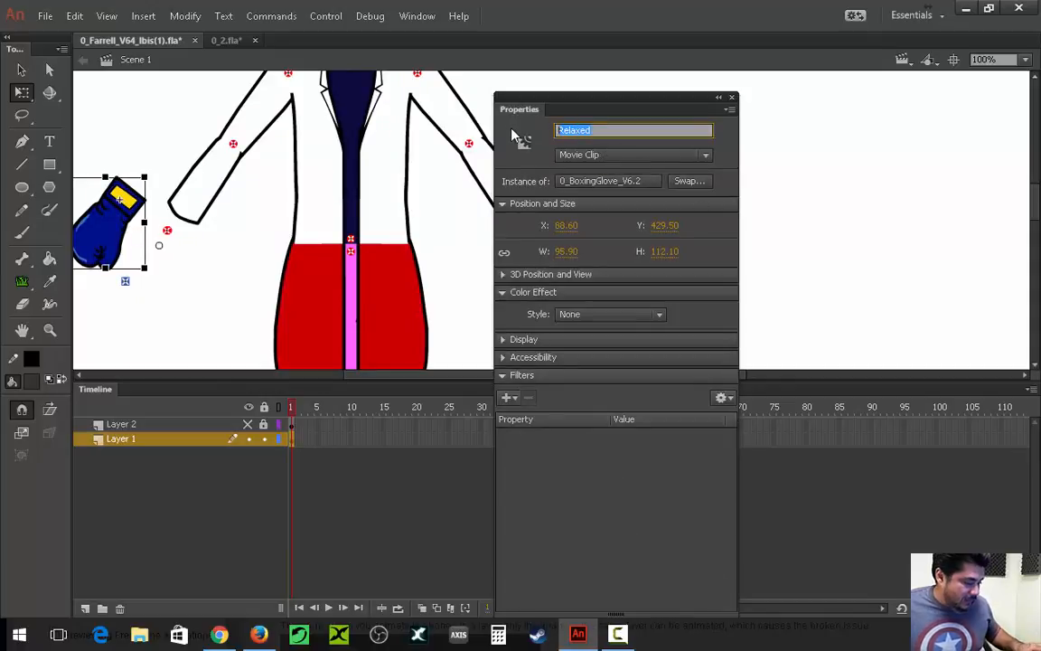
key("BackSpace")
key("Return")
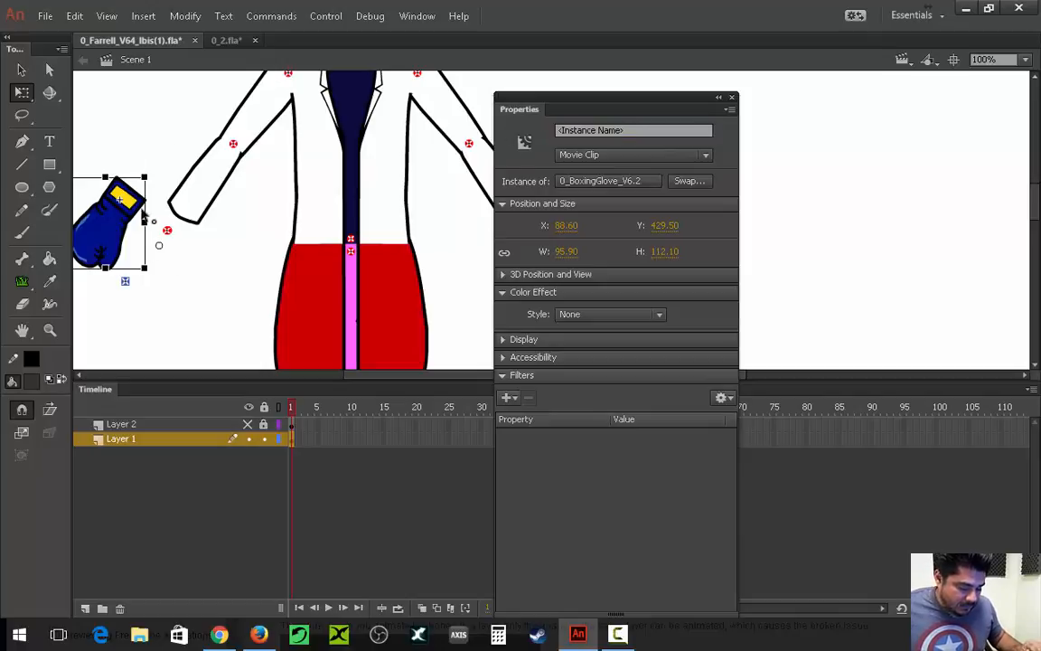
Fit the right-hand glove to the end of its sleeve at X 154.30, Y 457.15, with the transformation point on the cuff.
left_click_drag(128, 222, 165, 262)
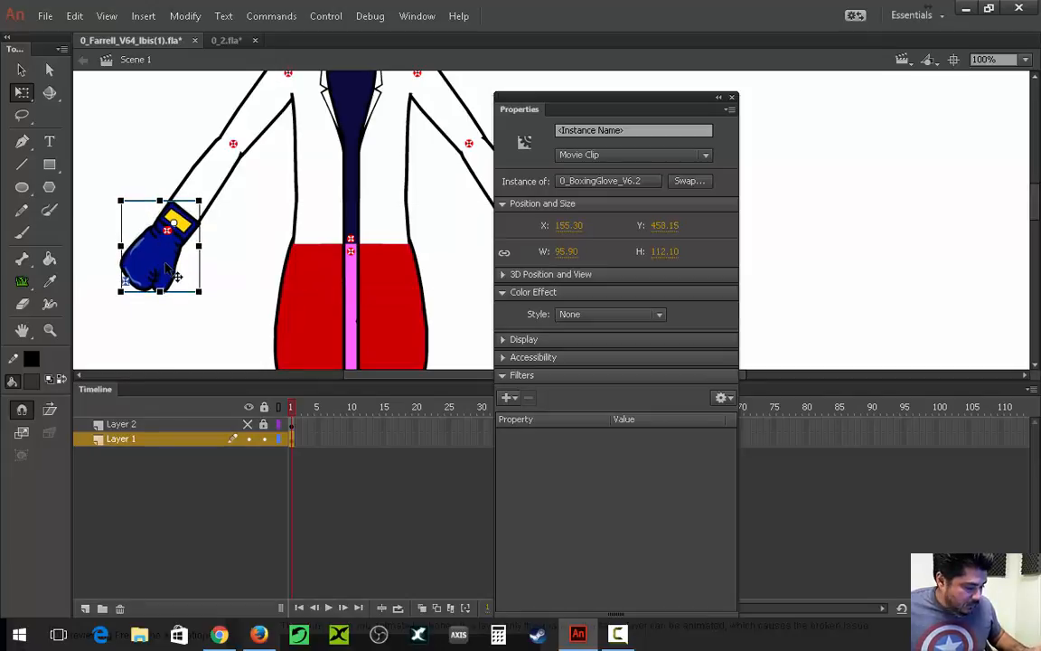
key("Left")
key("Up")
Delete the wrist pivot and the nud marker from the right-hand glove.
left_click(167, 231)
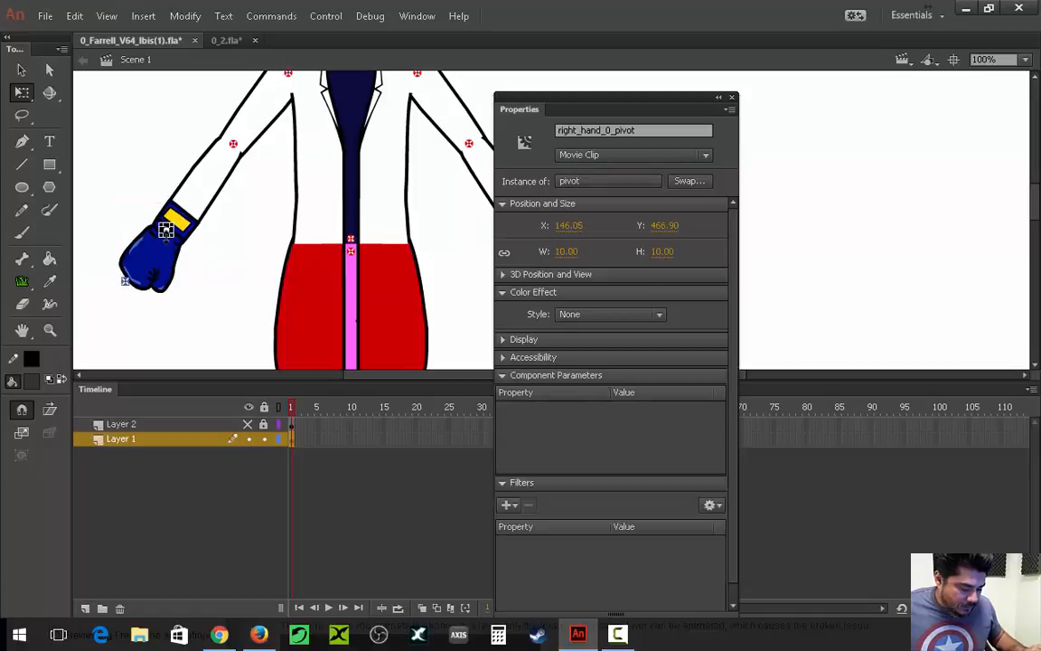
left_click(144, 291)
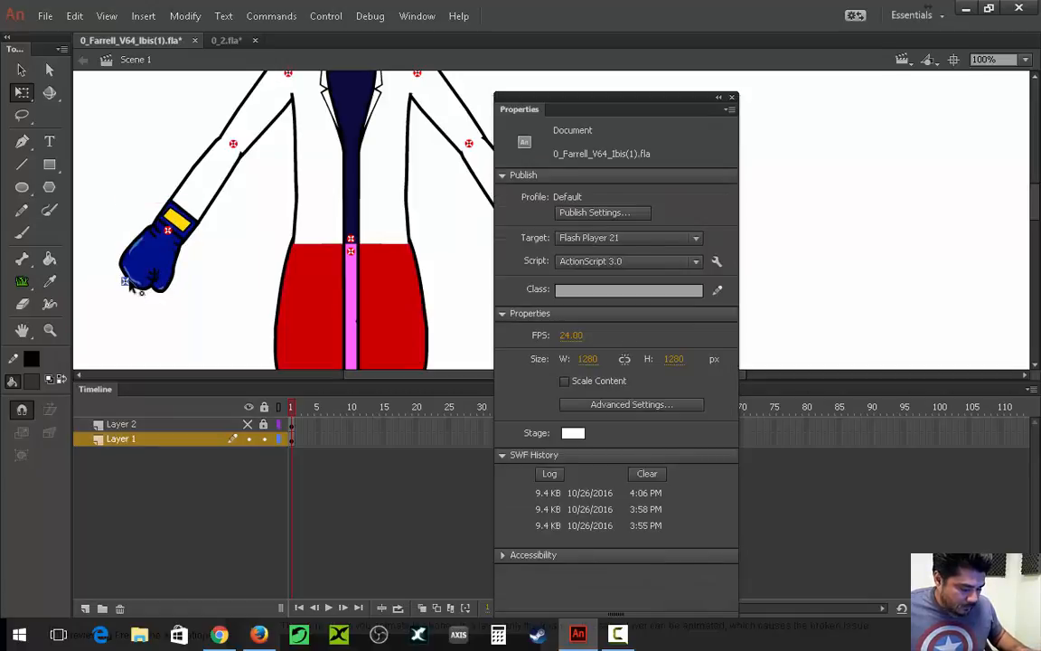
left_click(125, 278)
left_click(116, 287)
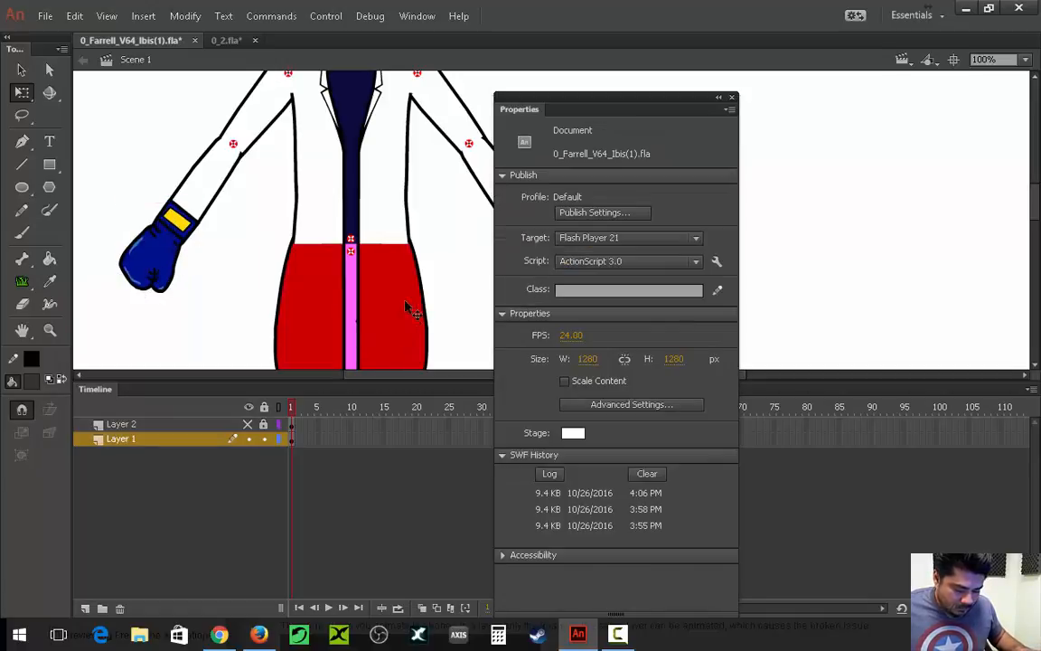
Check the right-hand glove's instance properties and the artwork inside its symbol, and return to the scene.
mouse_move(408, 306)
left_mouse_down()
mouse_move(360, 268)
mouse_move(267, 255)
mouse_move(402, 301)
left_mouse_up()
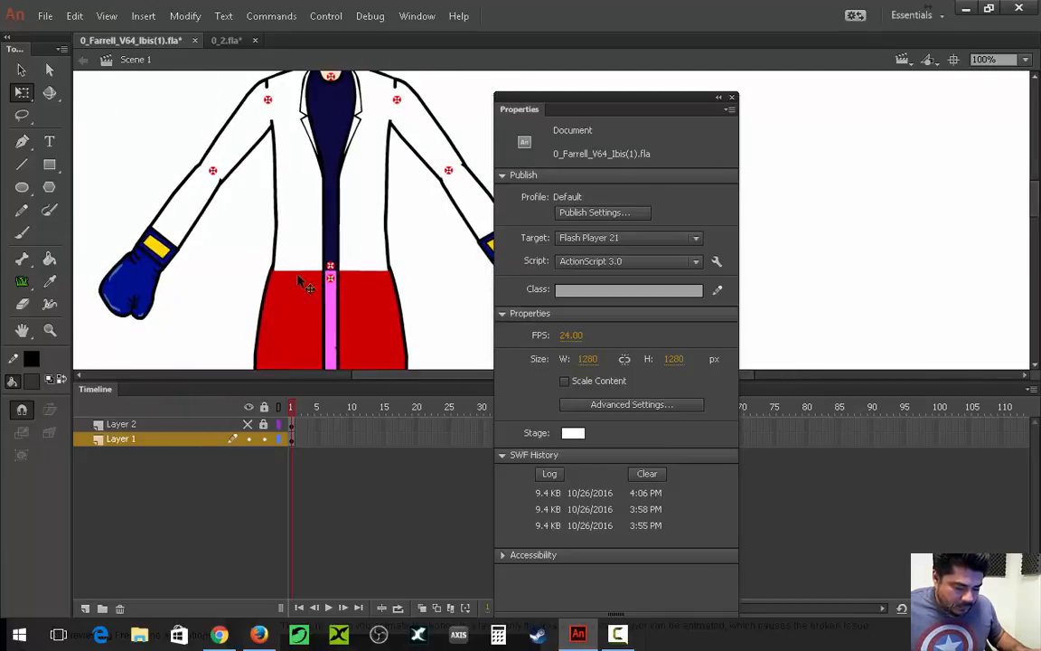
left_click(159, 276)
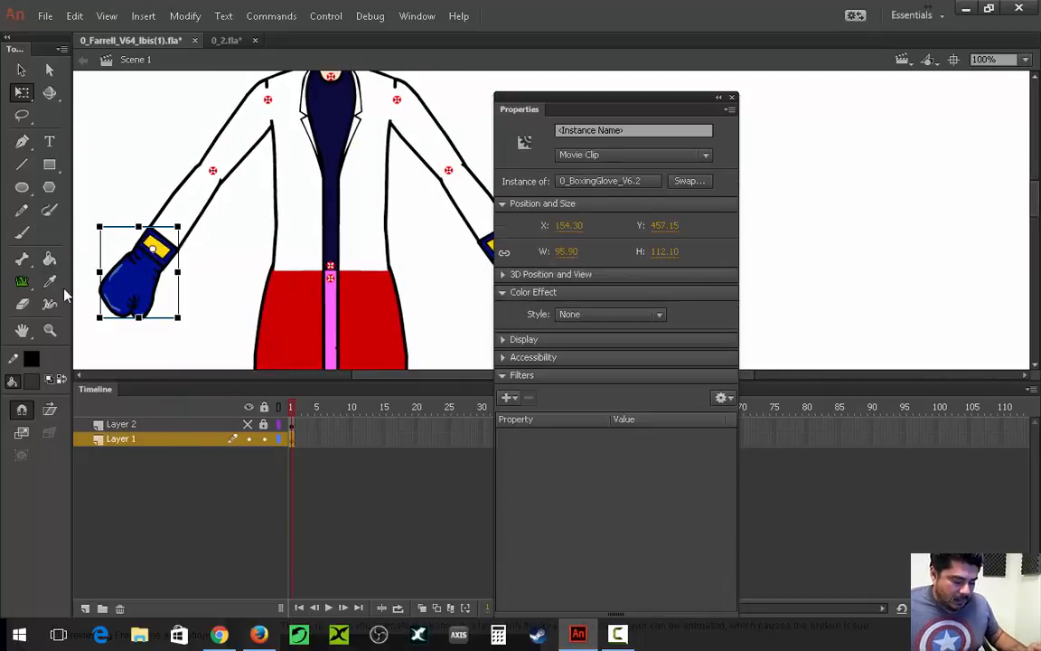
double_click(133, 271)
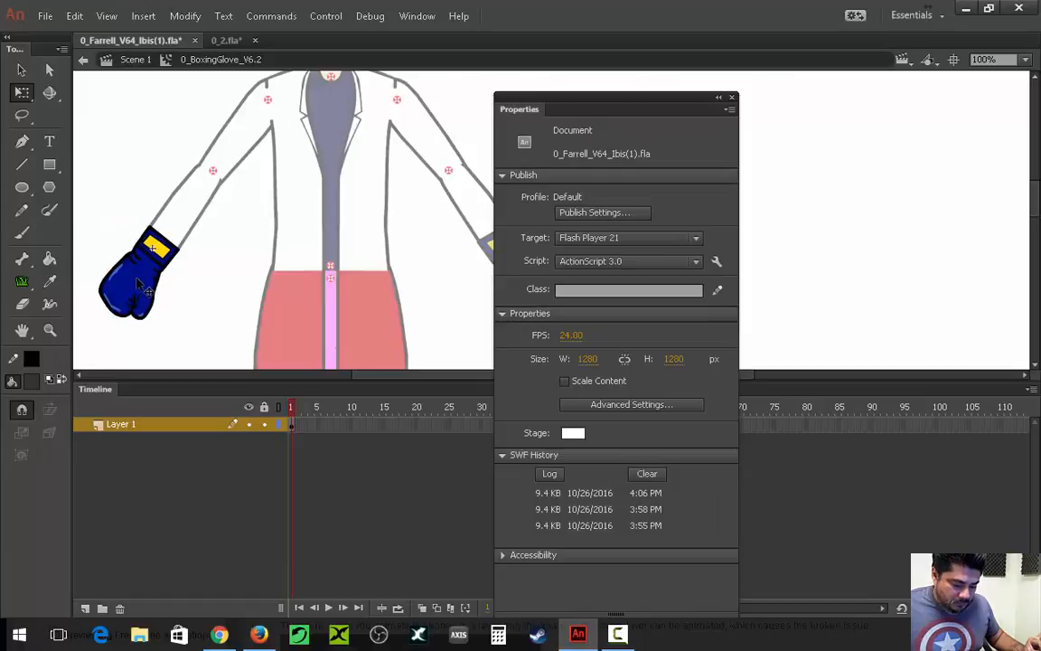
left_click(140, 286)
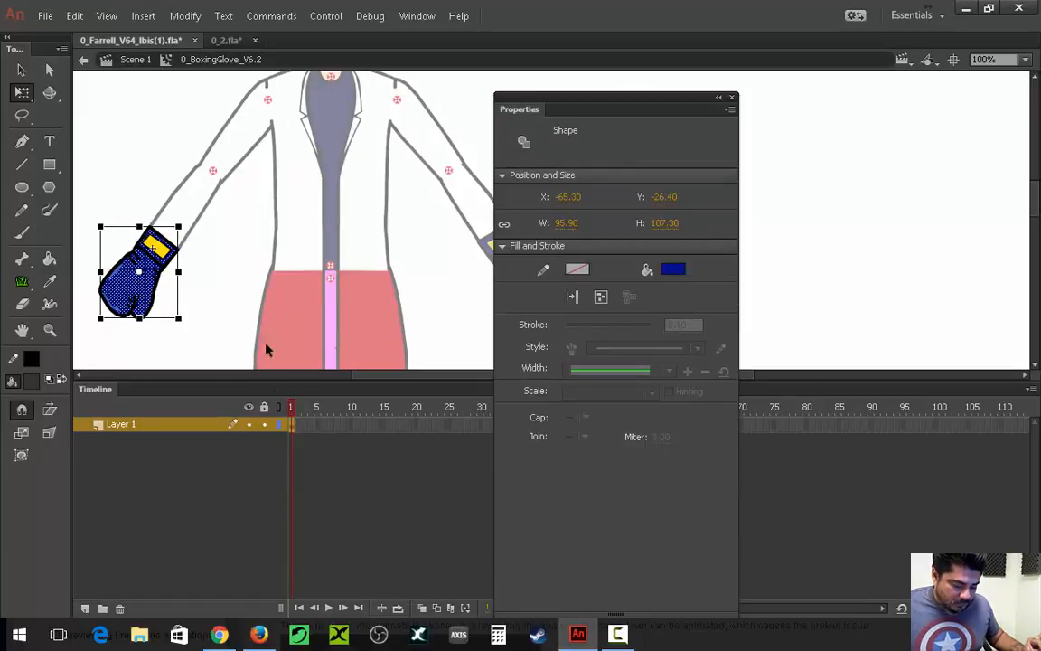
double_click(219, 273)
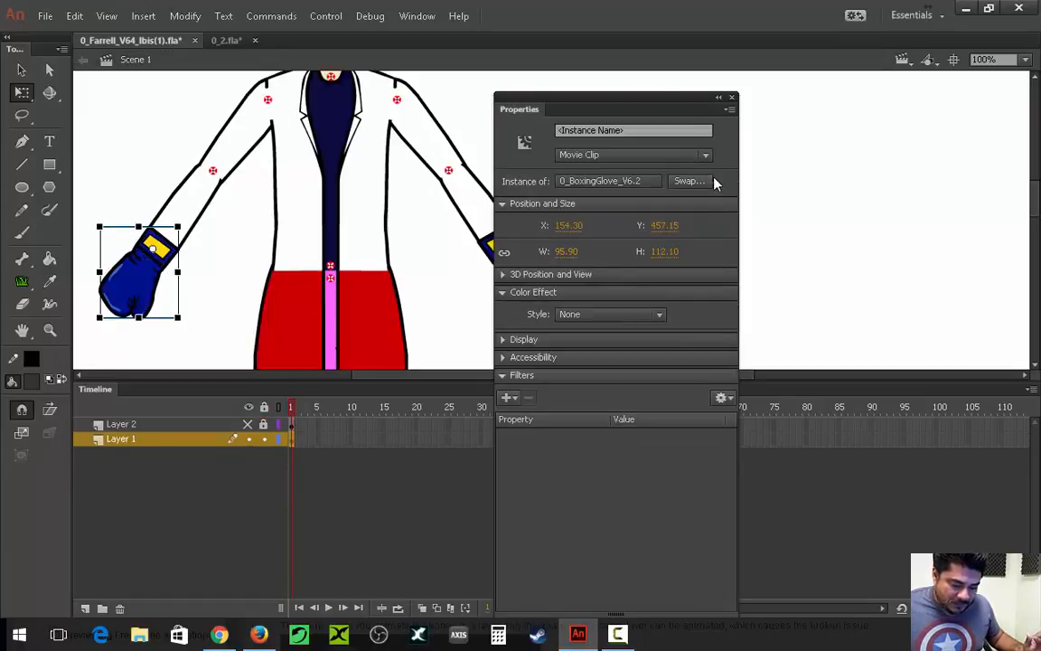
Clear the instance name of the left-hand glove.
left_click_drag(506, 110, 685, 165)
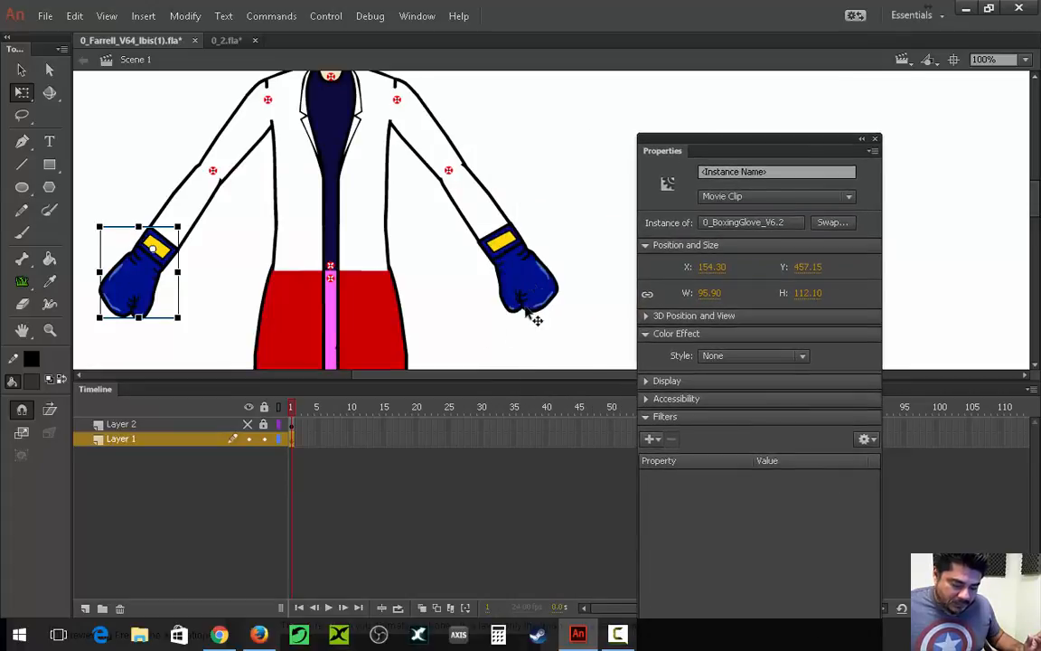
left_click(535, 287)
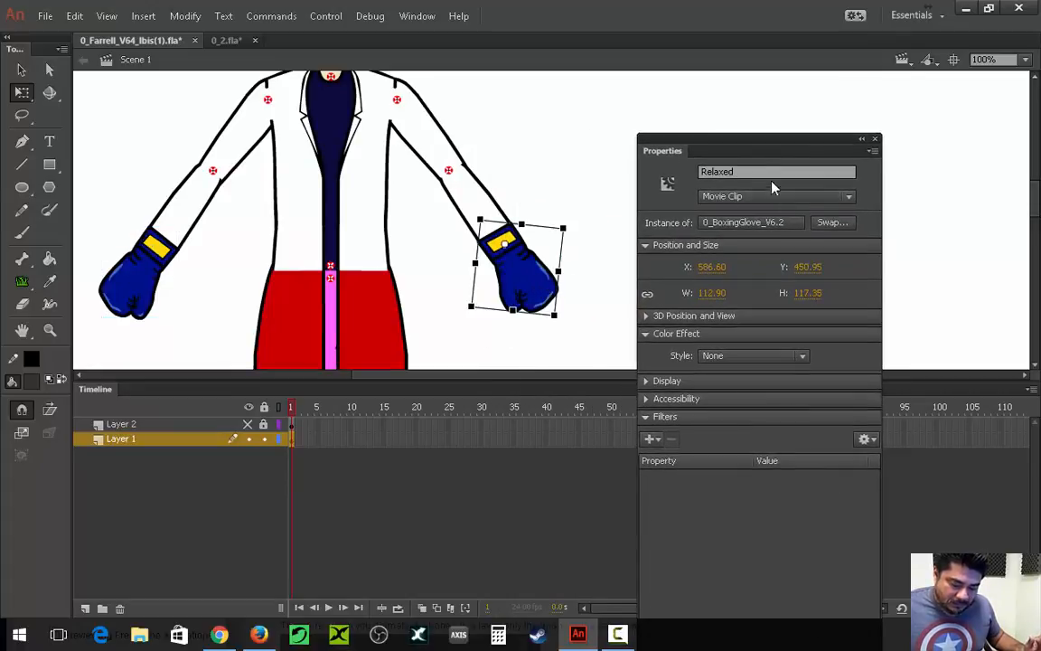
double_click(698, 172)
key("BackSpace")
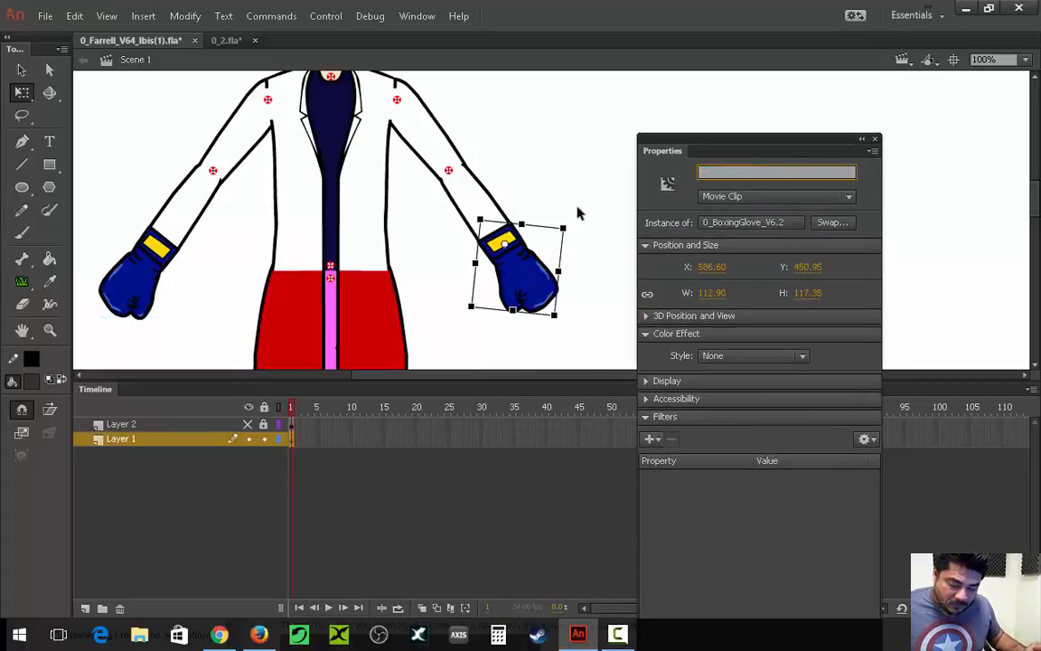
key("Return")
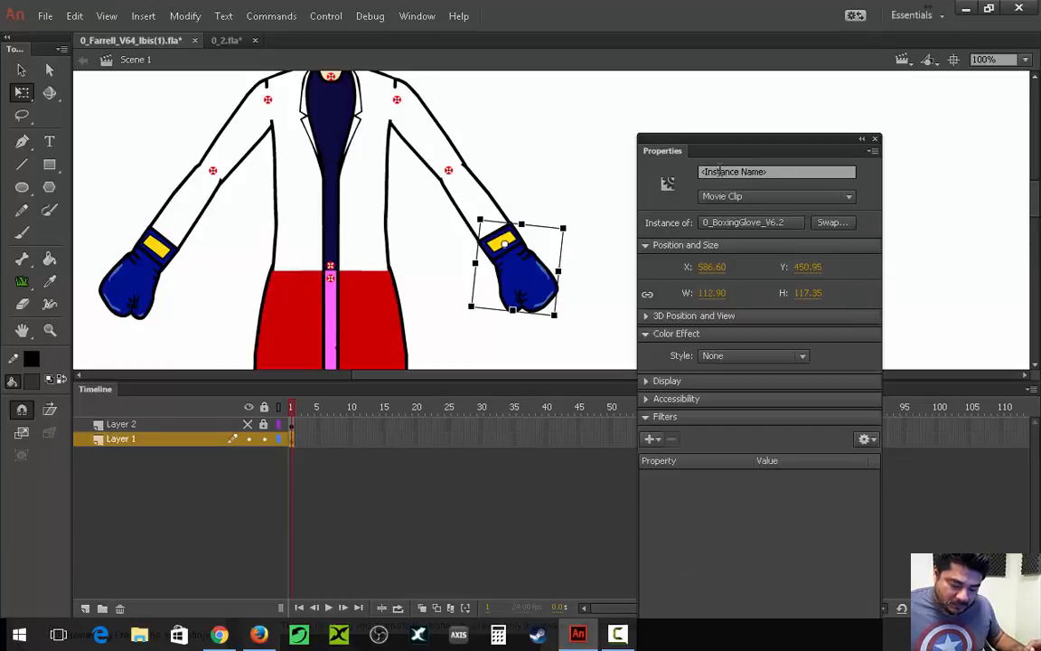
Open the Puppet Producer extension and assign the selected glove as the front-view Left Hand.
left_click(417, 16)
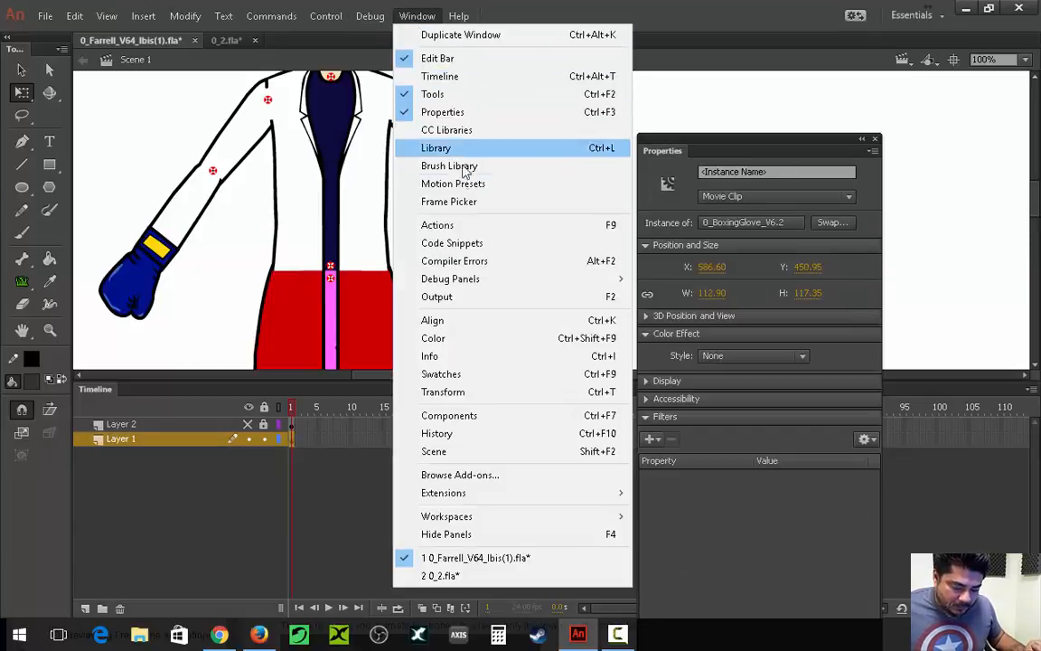
mouse_move(495, 501)
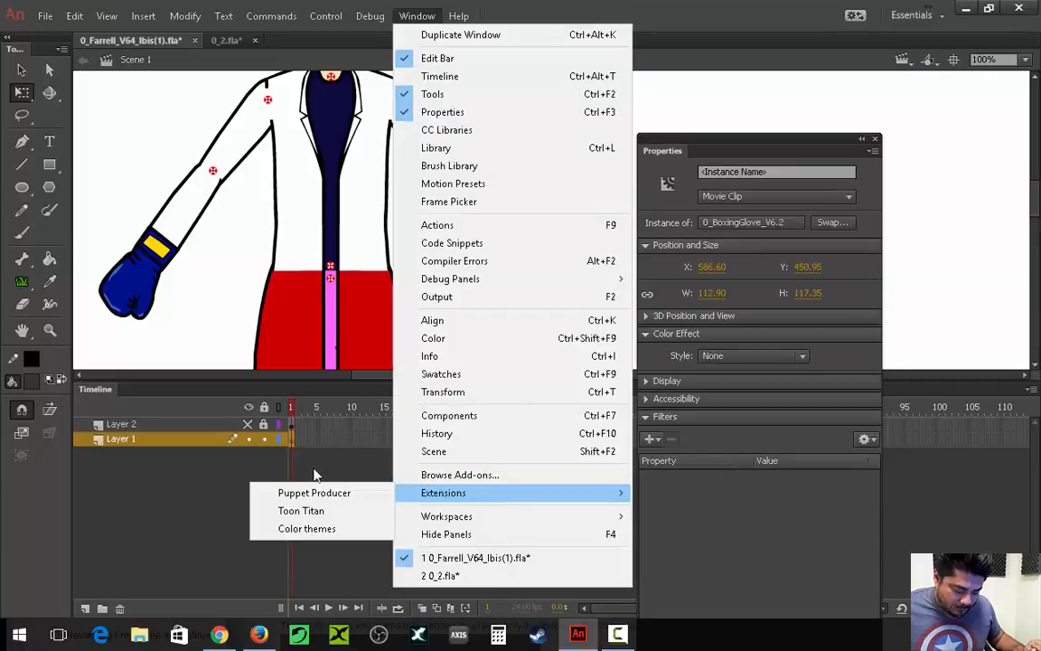
left_click(308, 492)
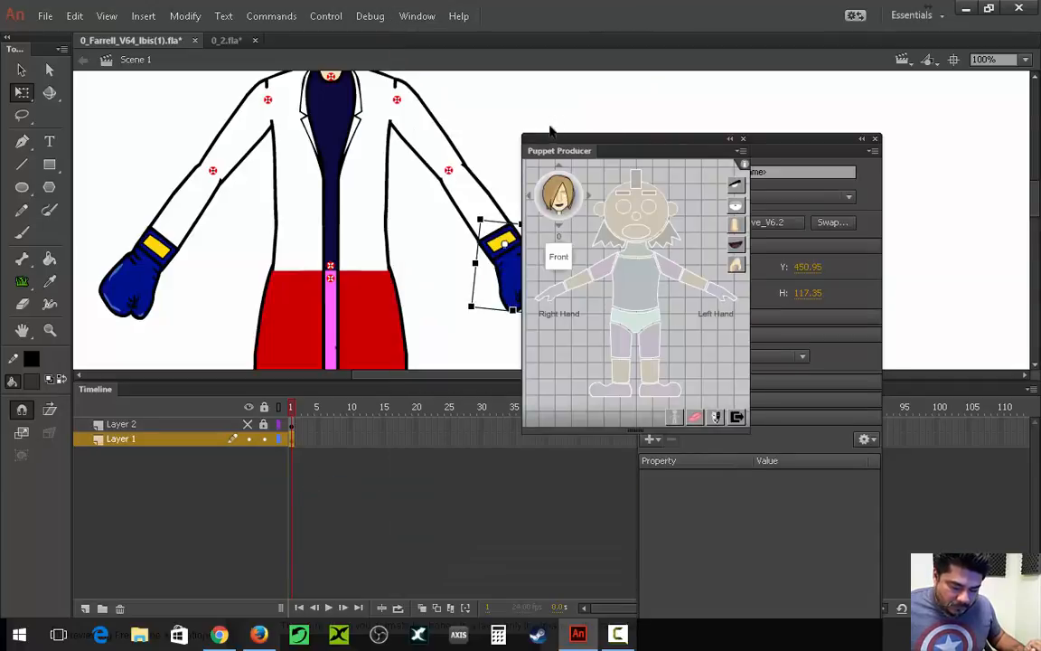
left_click_drag(562, 158, 628, 157)
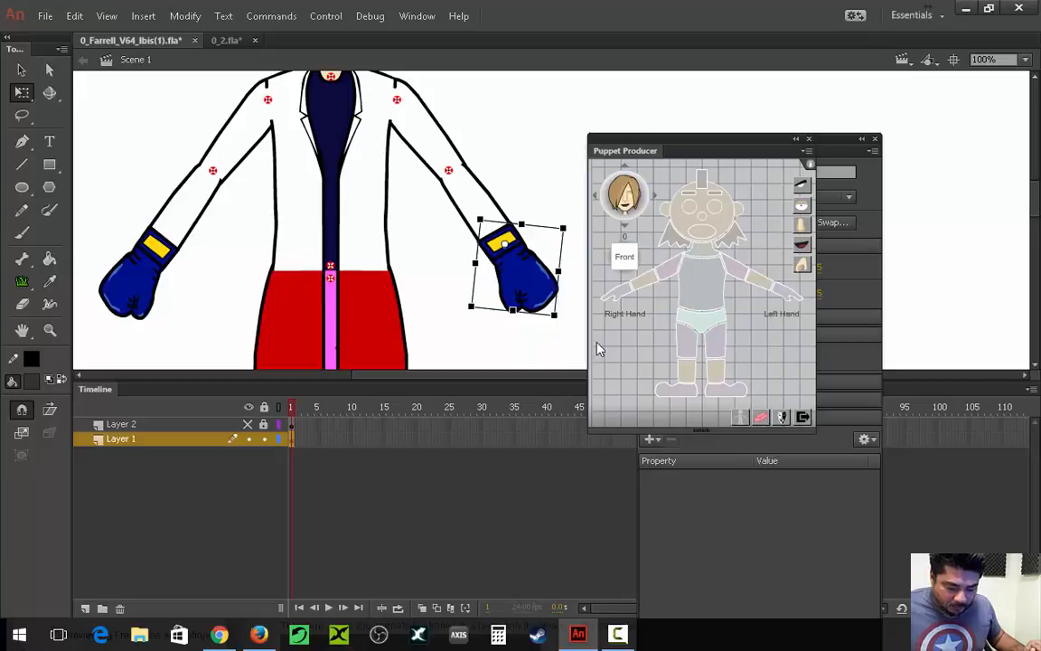
left_click(787, 300)
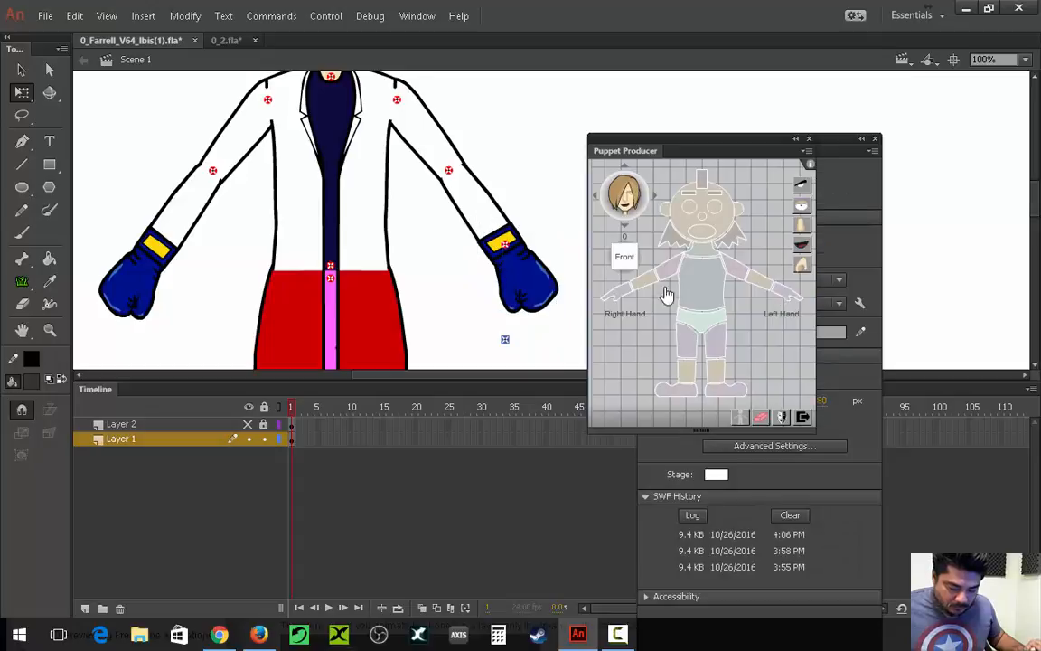
Move the left hand's blue marker up to the outer tip of the glove, leaving the wrist pivot on the cuff.
left_click(504, 244)
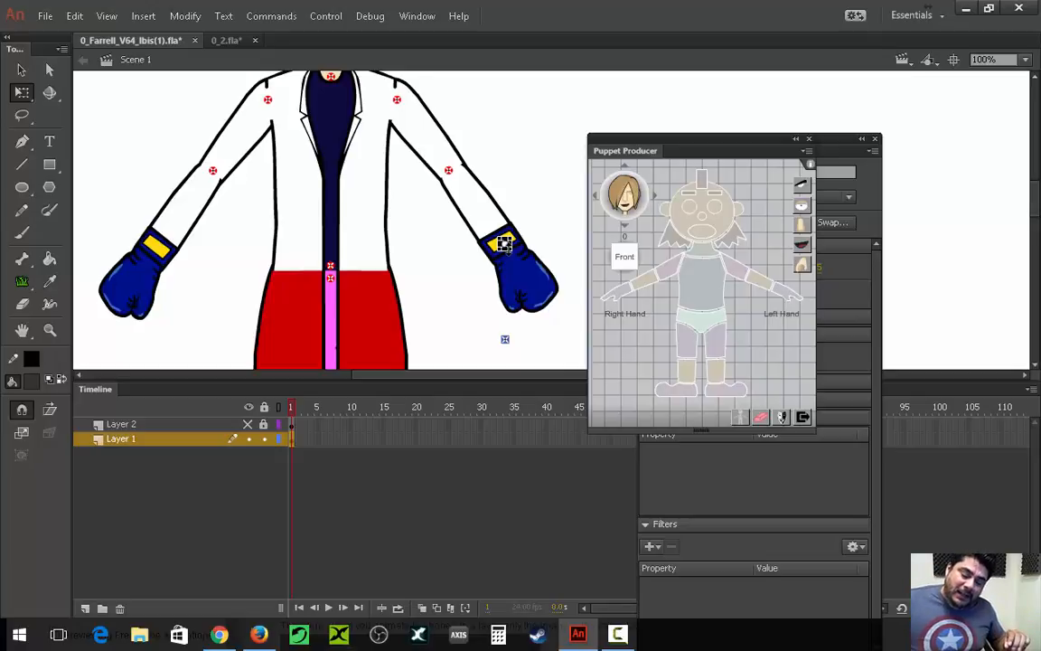
left_click(548, 239)
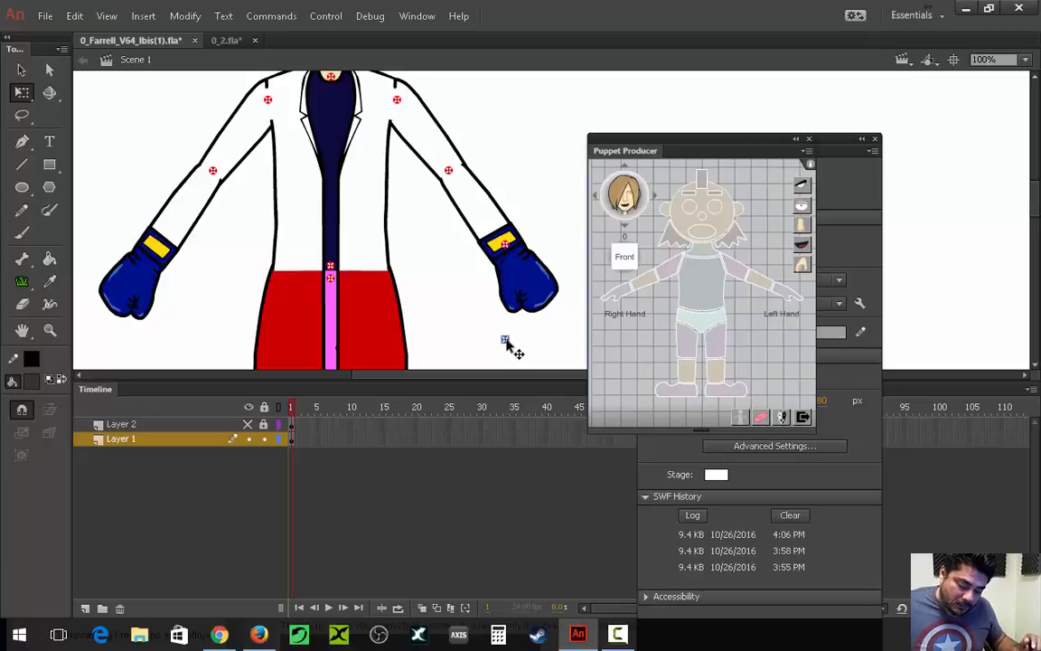
left_click_drag(529, 340, 550, 313)
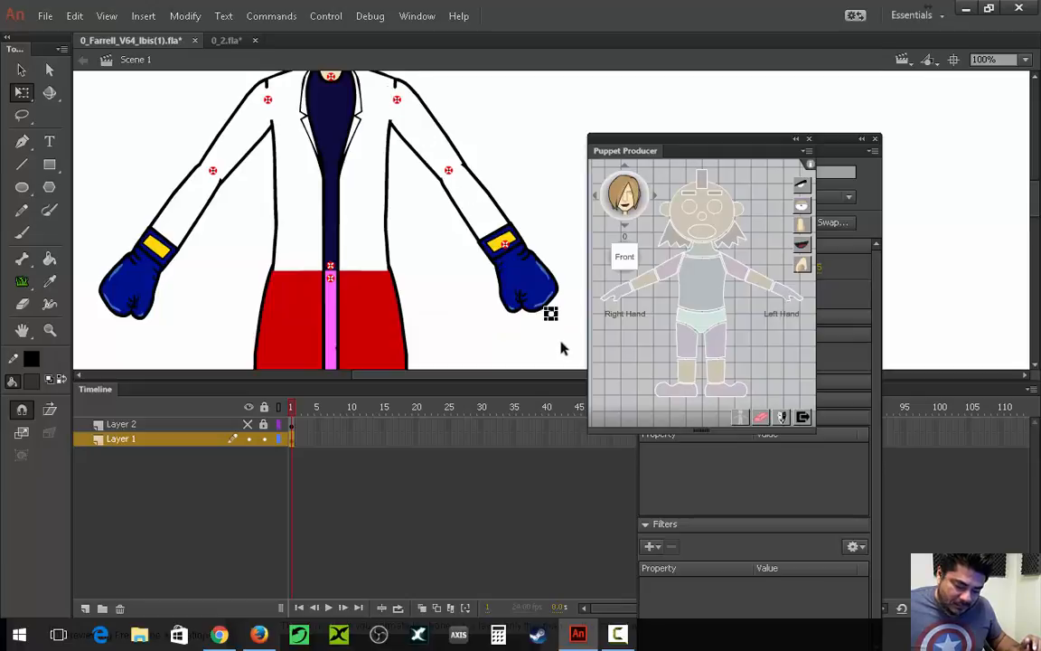
left_click(553, 348)
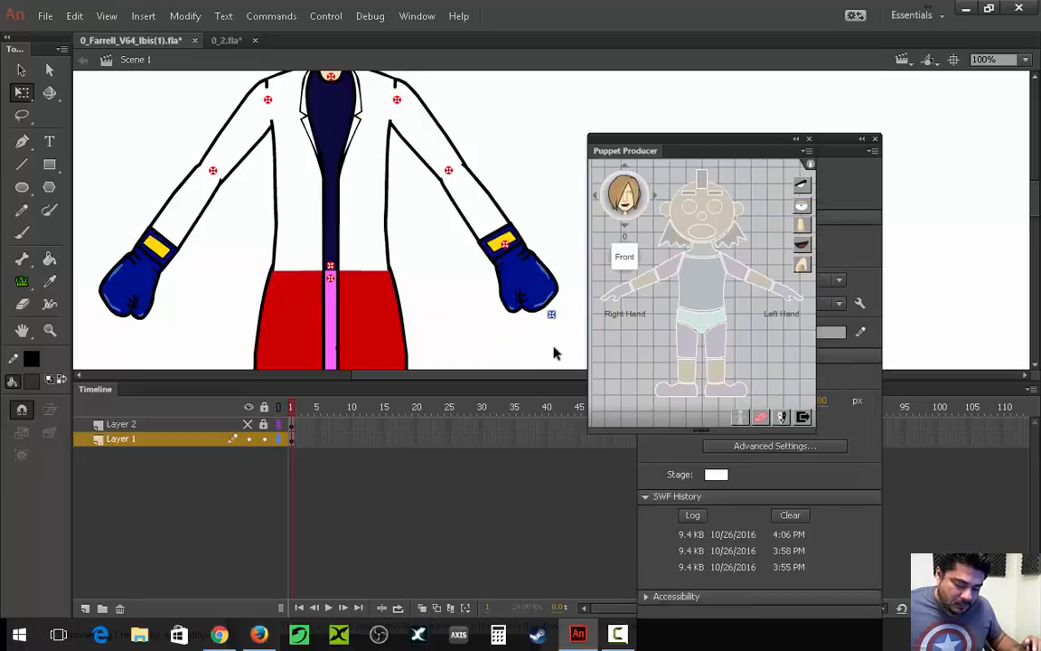
Assign the opposite glove as the front-view Right Hand and move its blue marker to the glove's outer tip.
left_click(135, 291)
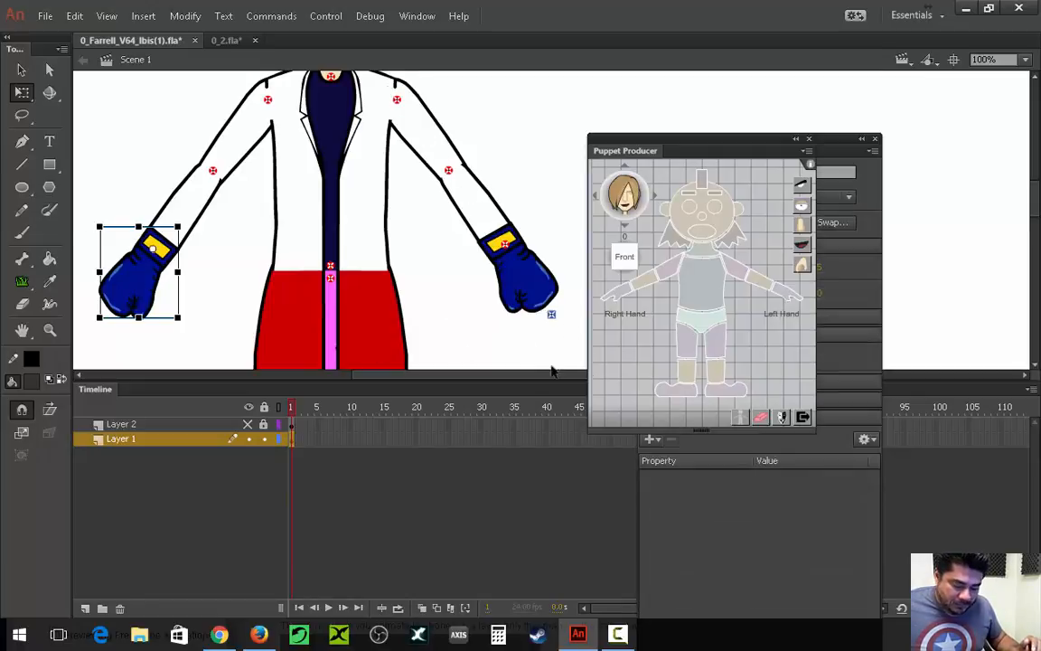
left_click(621, 299)
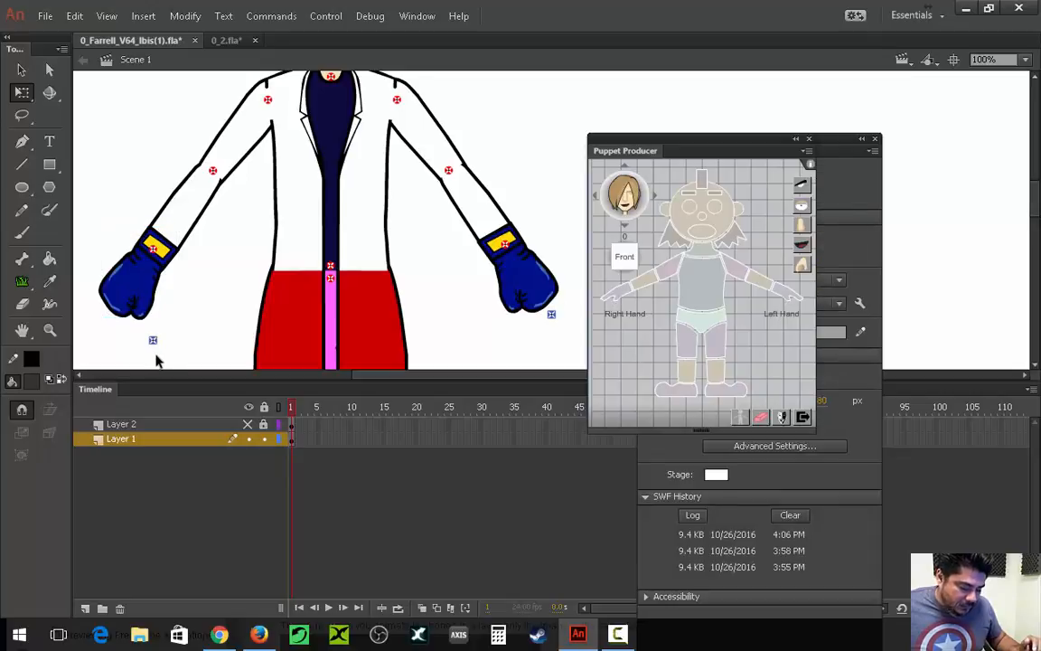
mouse_move(154, 341)
left_mouse_down()
mouse_move(93, 297)
mouse_move(108, 321)
mouse_move(100, 319)
left_mouse_up()
Check the instance names of both gloves, moving Puppet Producer clear of the properties.
left_click(488, 258)
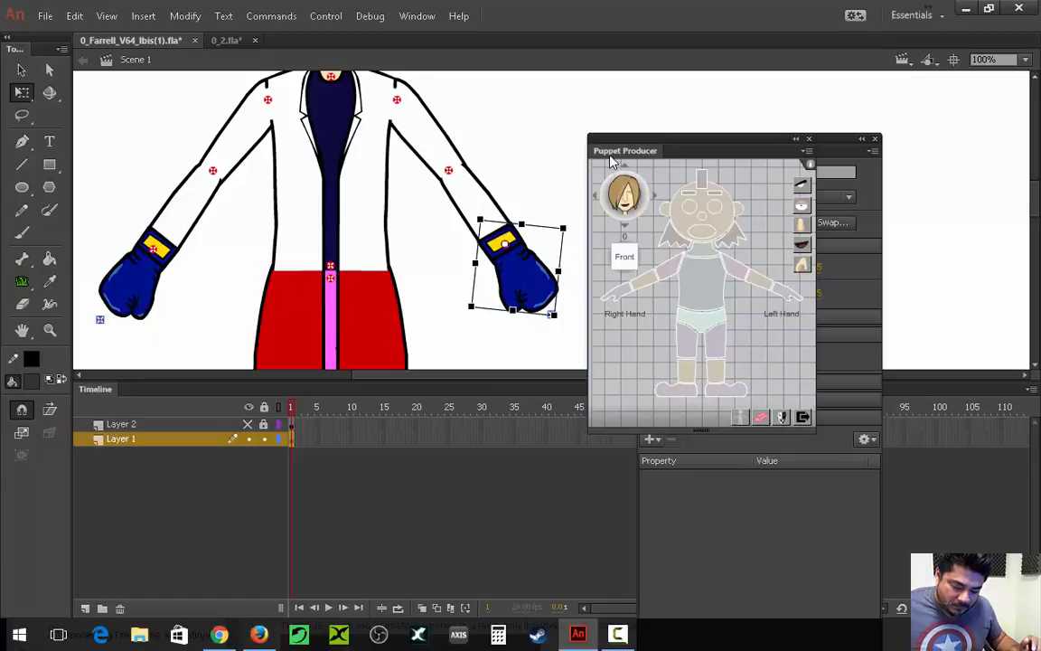
left_click_drag(624, 150, 658, 273)
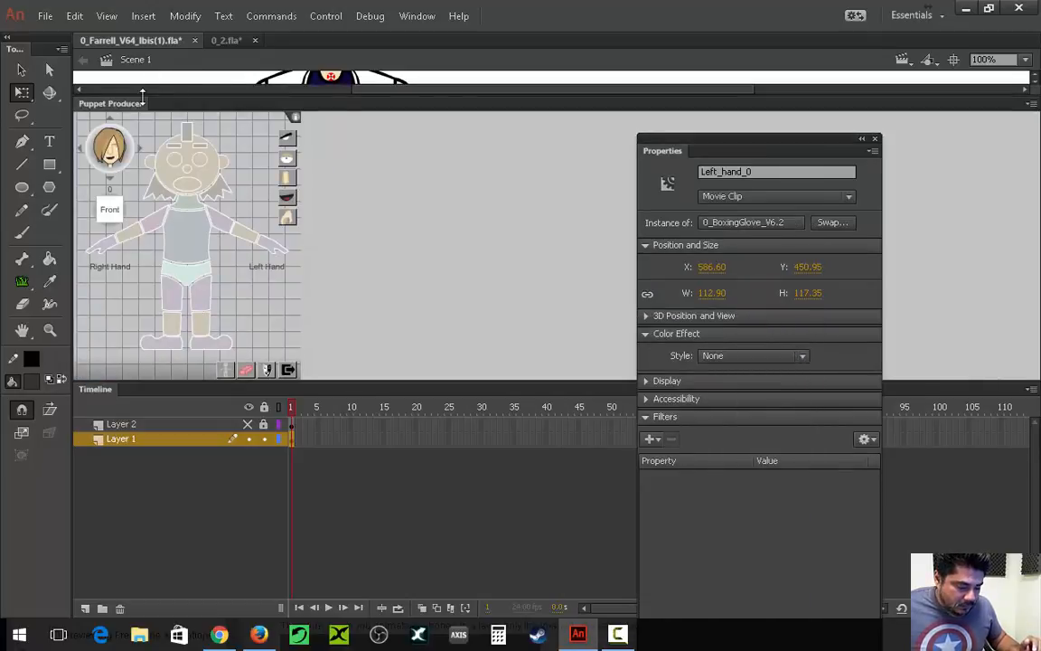
left_click_drag(118, 103, 461, 374)
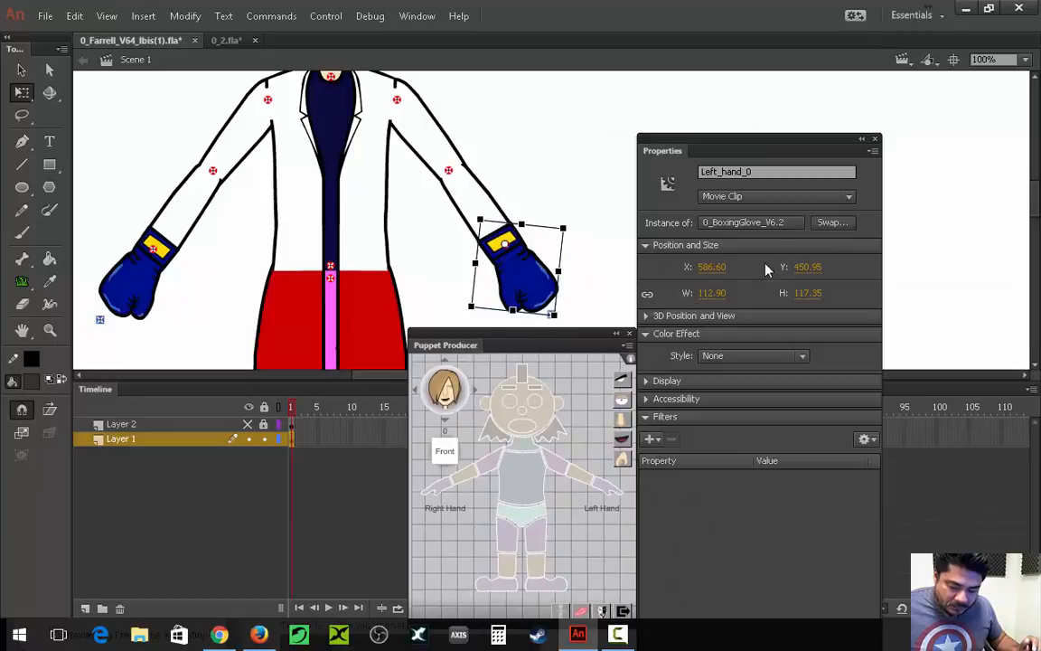
left_click(749, 172)
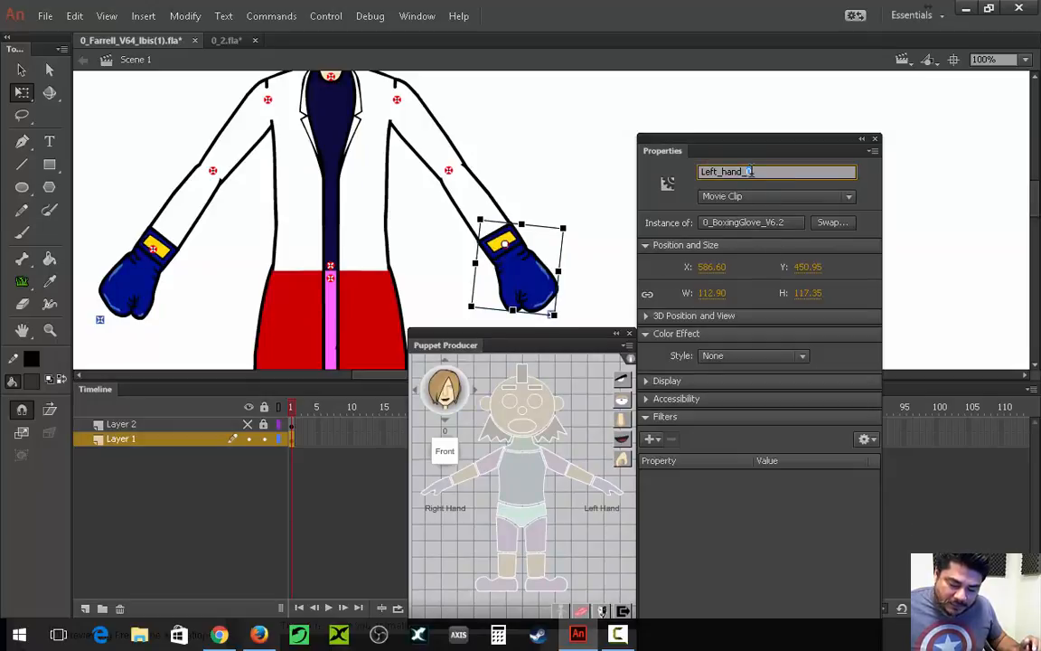
left_click(125, 255)
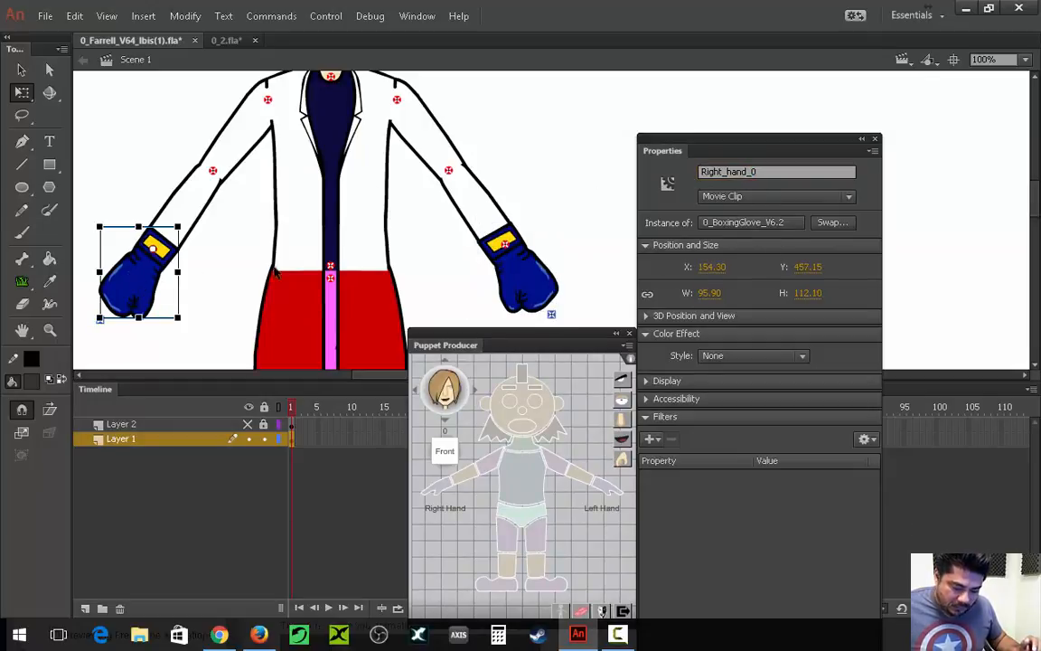
left_click(601, 237)
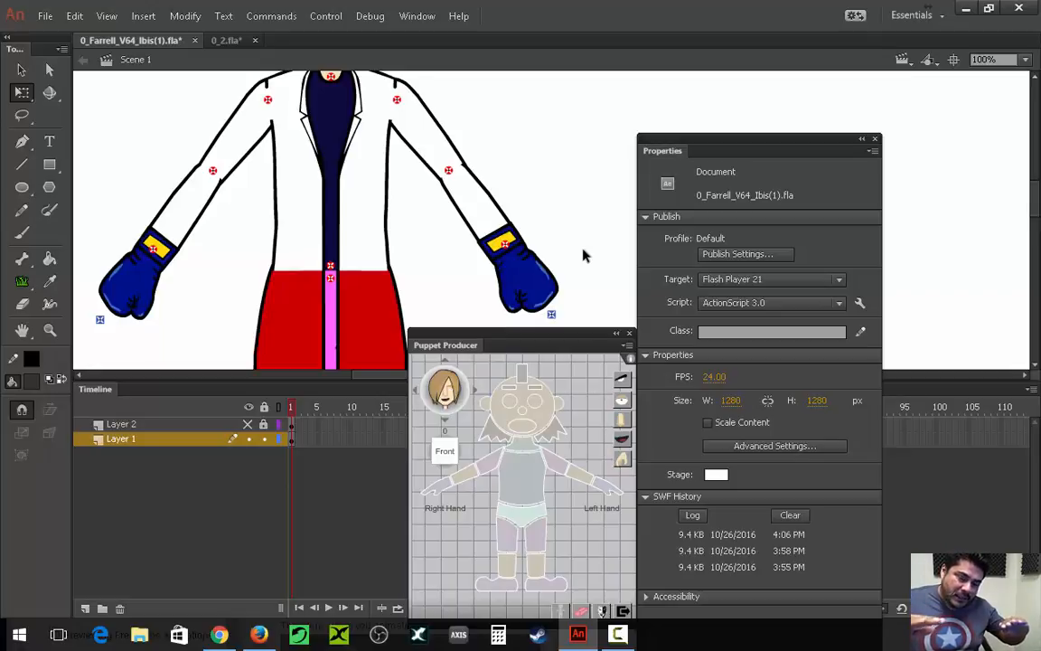
Convert all the artwork inside the left-hand glove's symbol to a nested movie clip symbol.
double_click(537, 272)
left_click(542, 280)
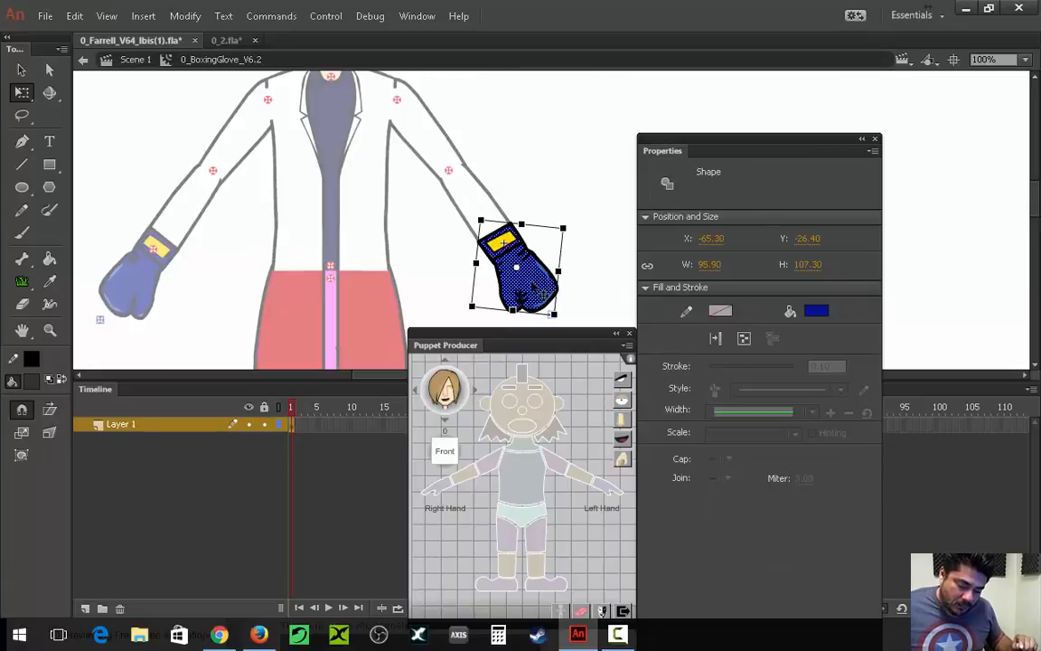
left_click_drag(608, 182, 438, 312)
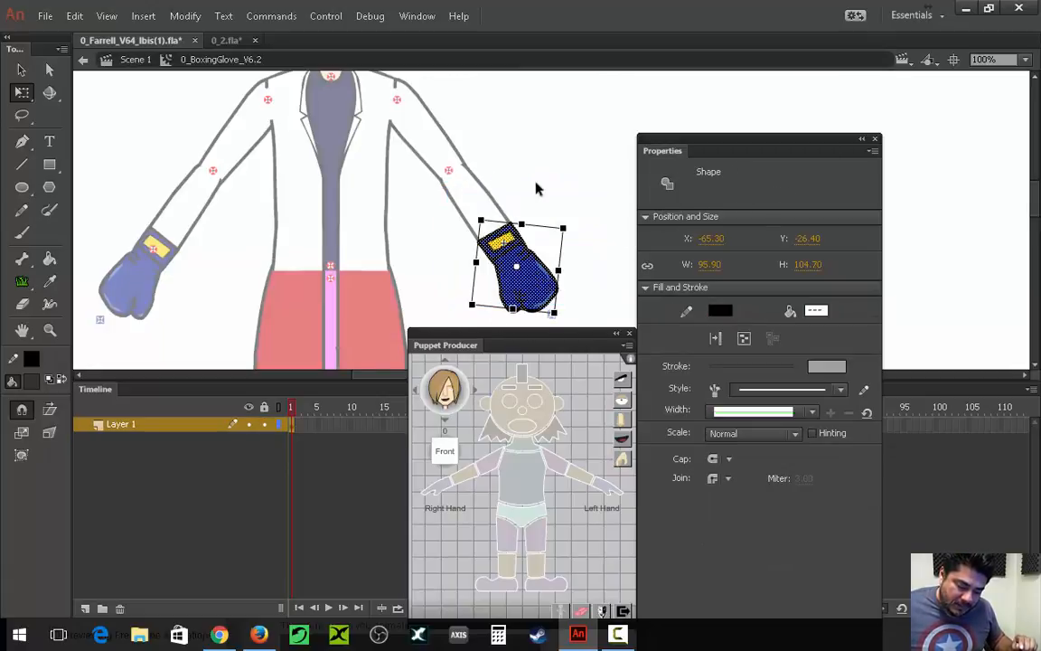
mouse_move(531, 169)
left_mouse_down()
mouse_move(528, 208)
mouse_move(403, 298)
left_mouse_up()
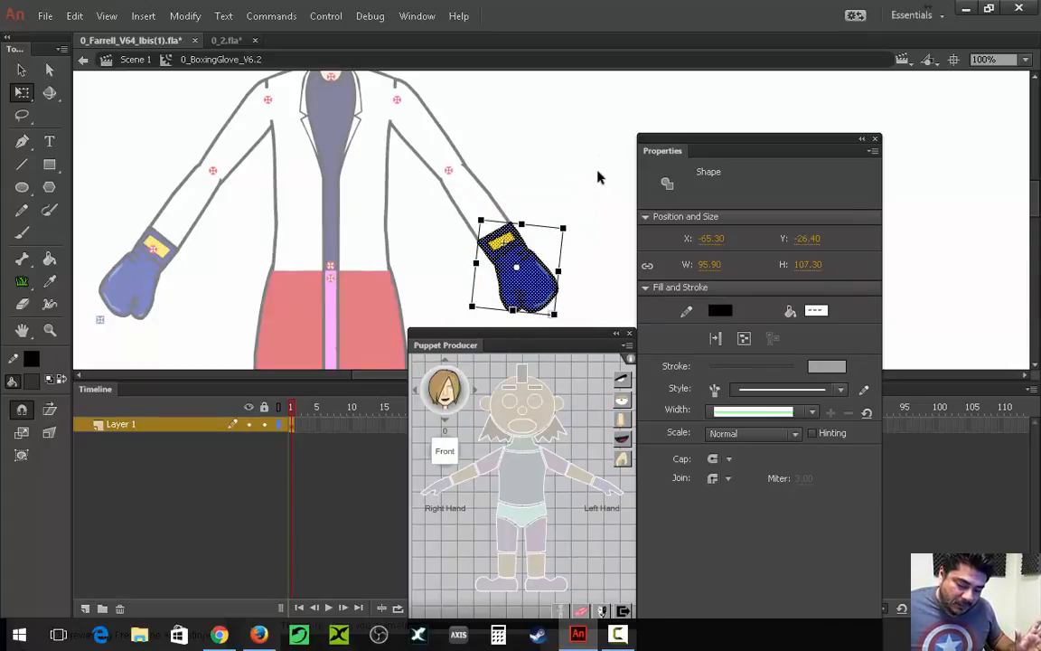
left_click_drag(599, 175, 424, 359)
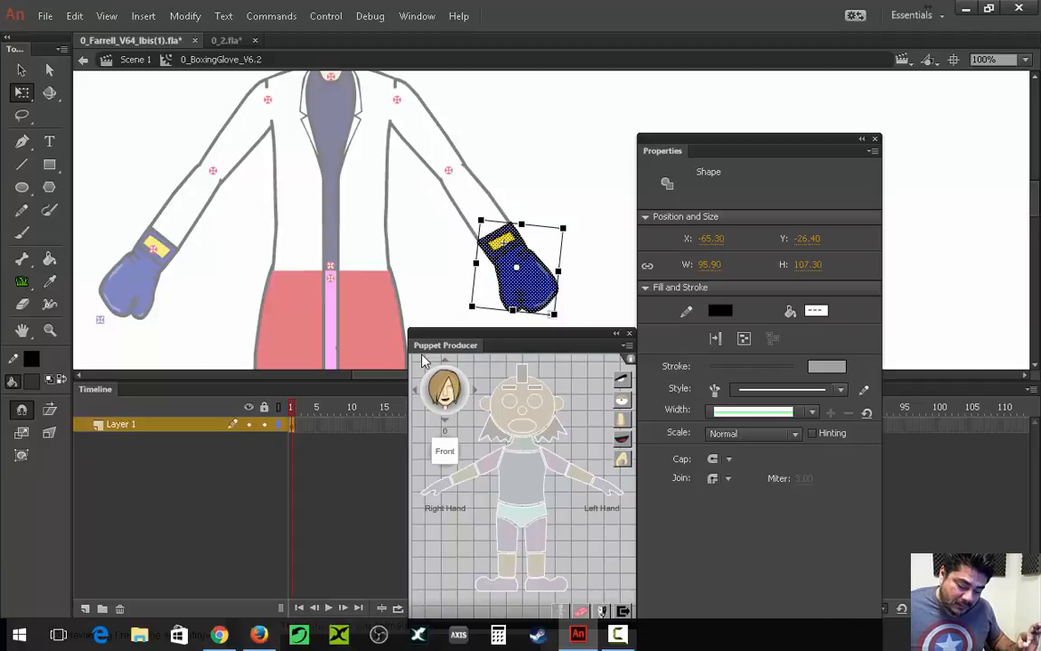
left_click(268, 19)
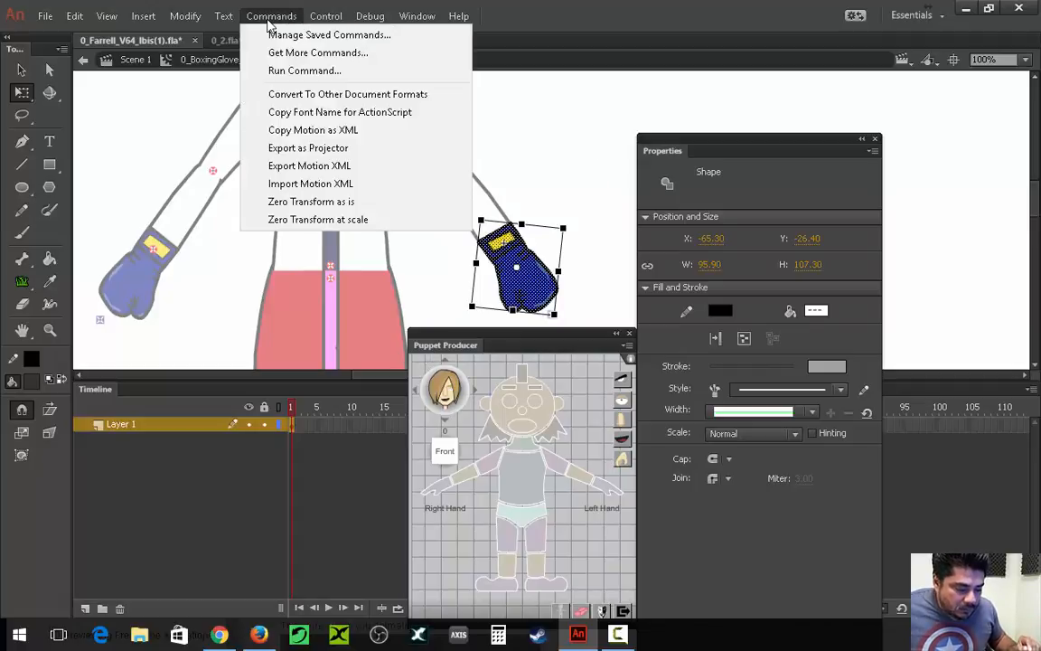
left_click(185, 18)
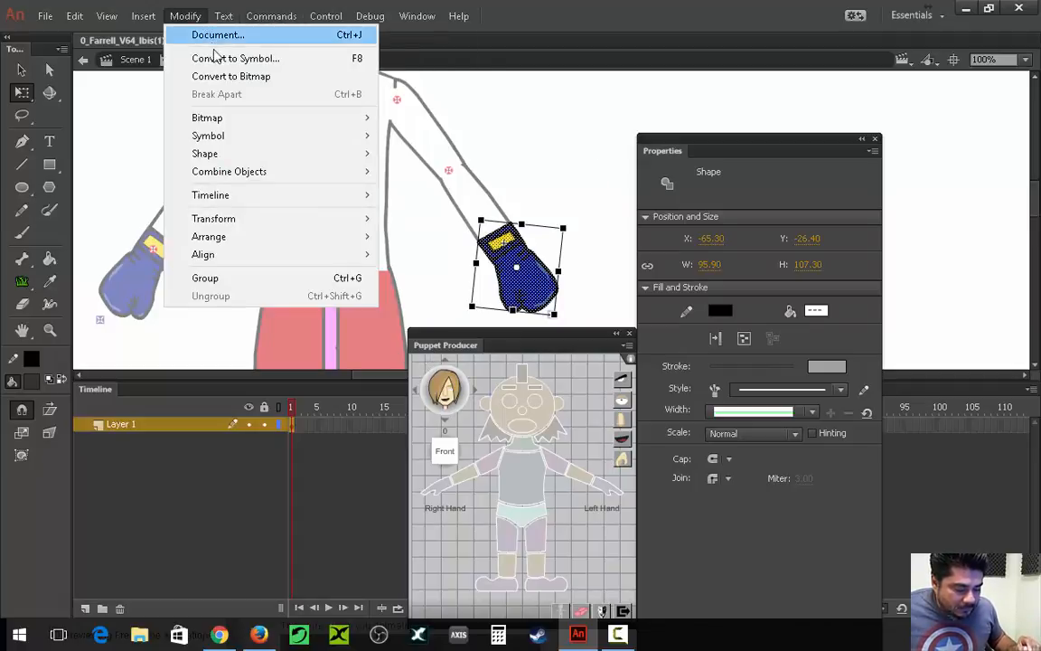
left_click(220, 59)
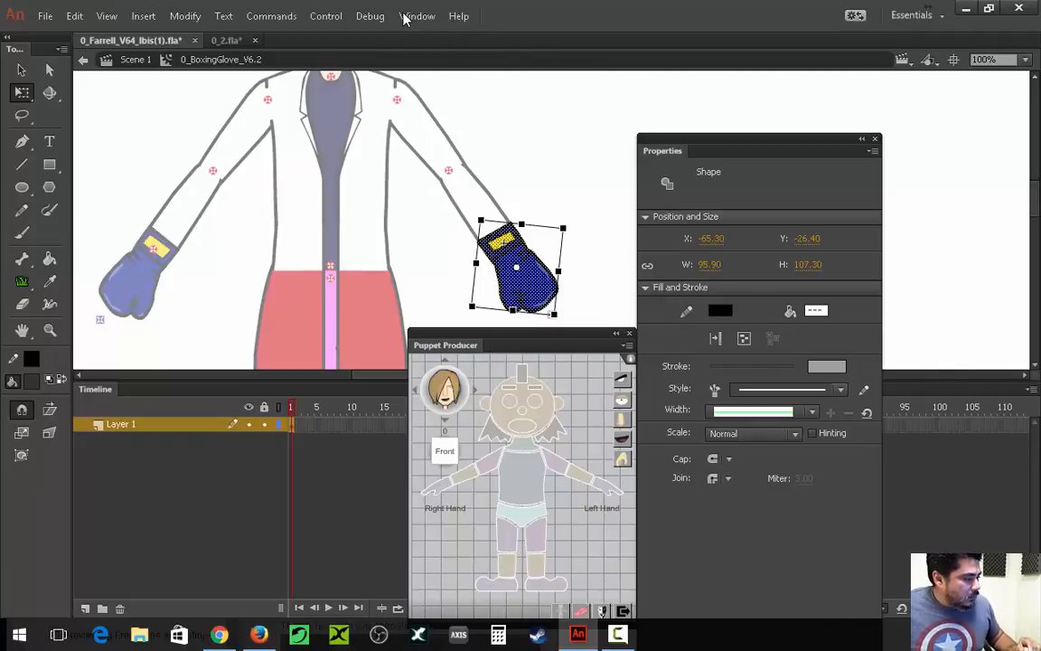
key("F10")
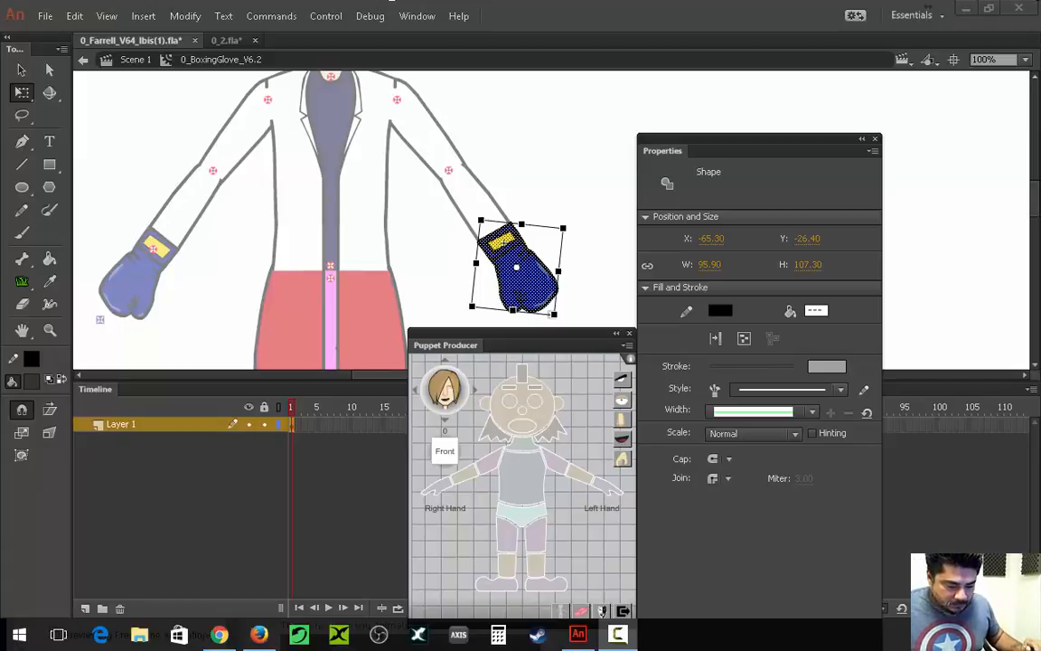
left_click(522, 146)
key("F8")
key("Return")
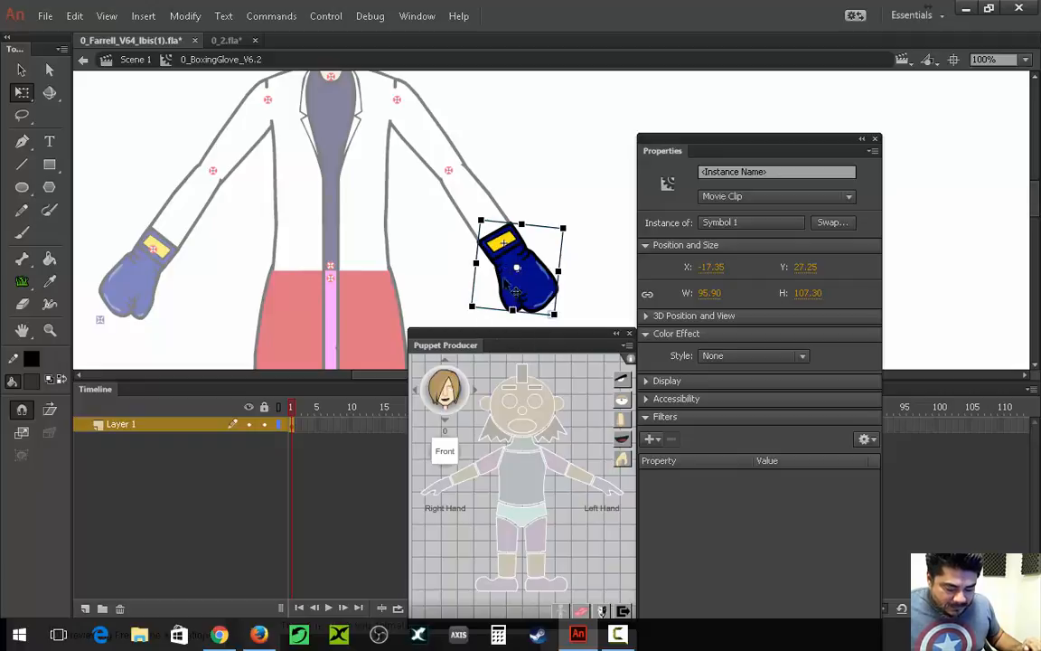
Assign the Relaxed hand pose to the nested glove clip with Puppet Producer and check its instance name.
left_click_drag(496, 344, 185, 95)
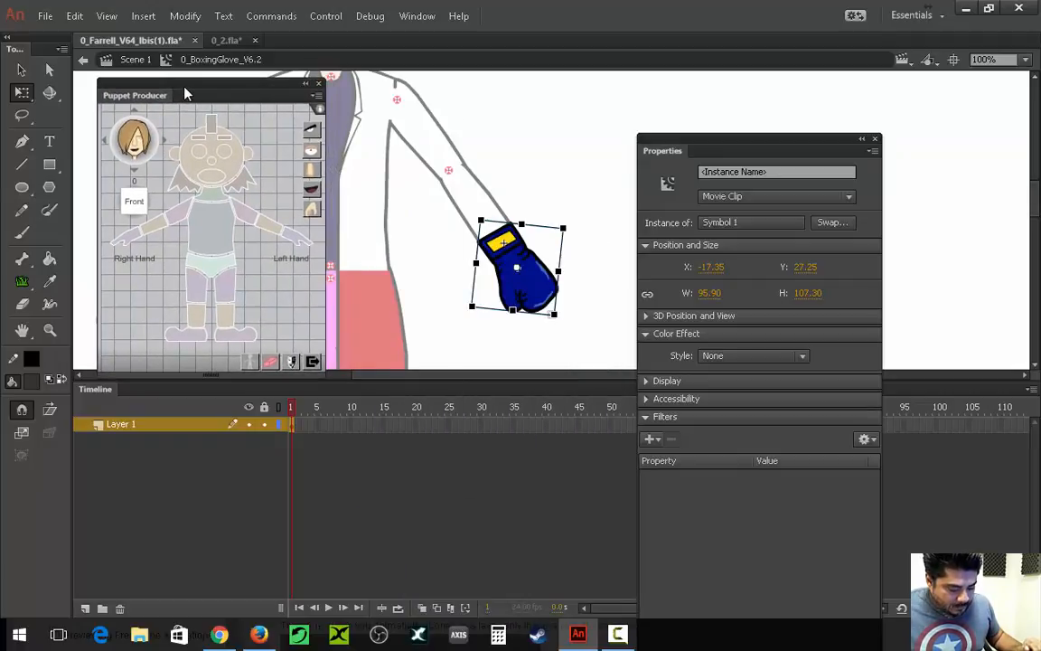
left_click(311, 213)
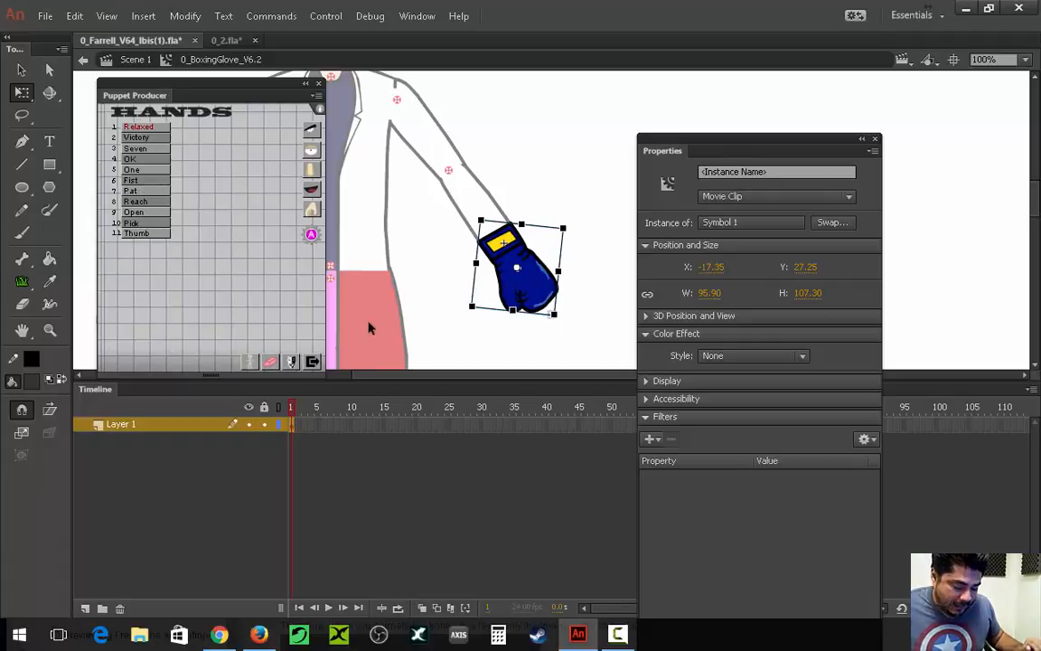
left_click(155, 129)
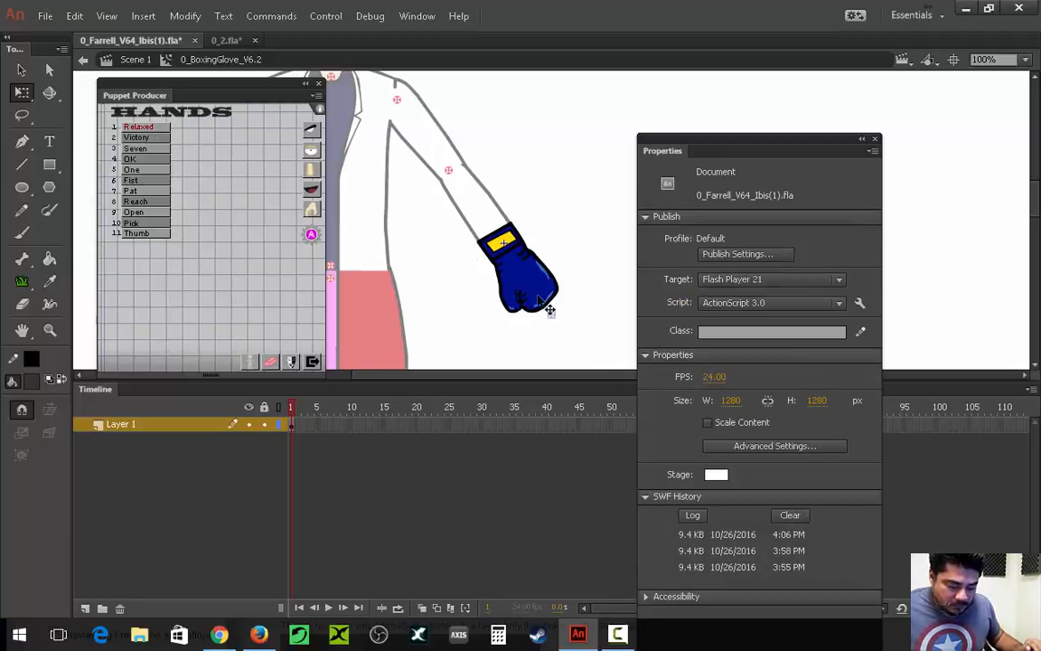
left_click(540, 301)
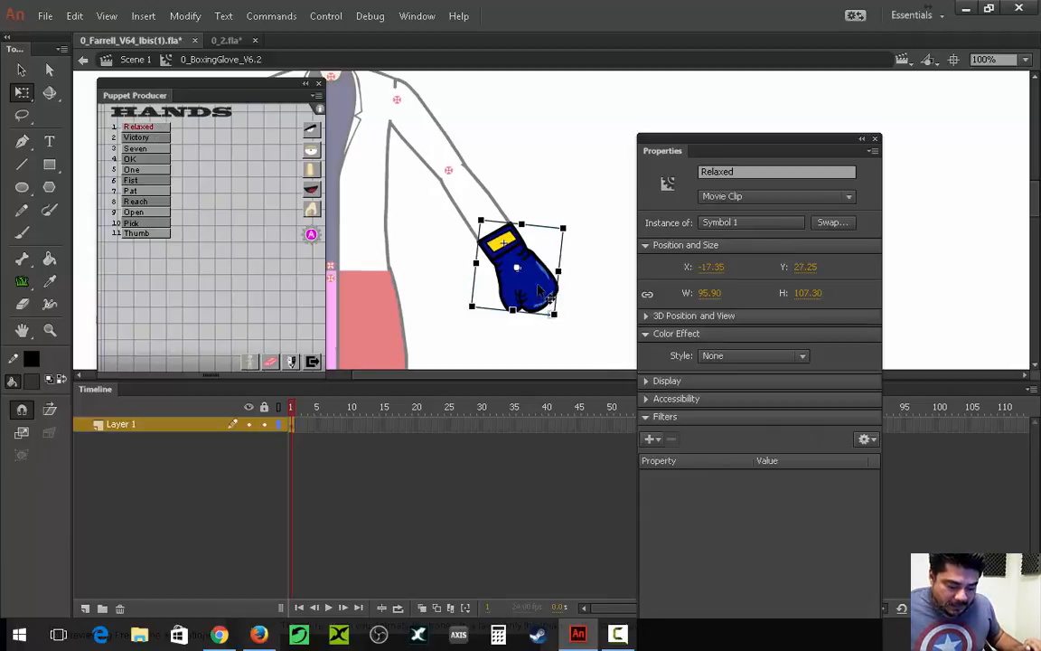
left_click(721, 173)
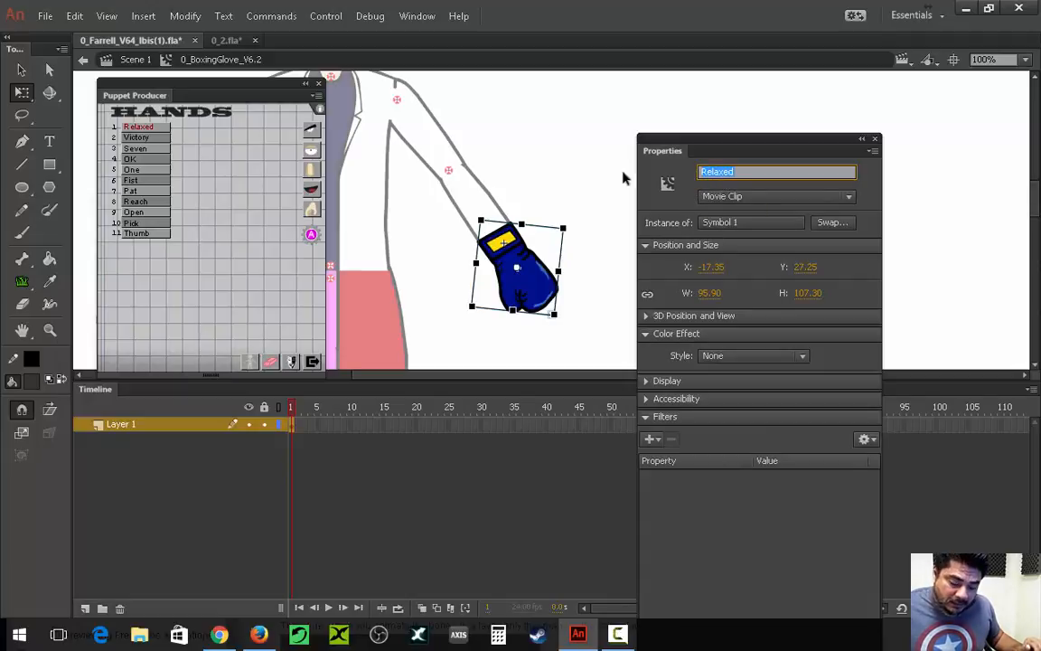
Compare the outer glove instance's name with that of the Relaxed clip nested inside it.
left_click(571, 172)
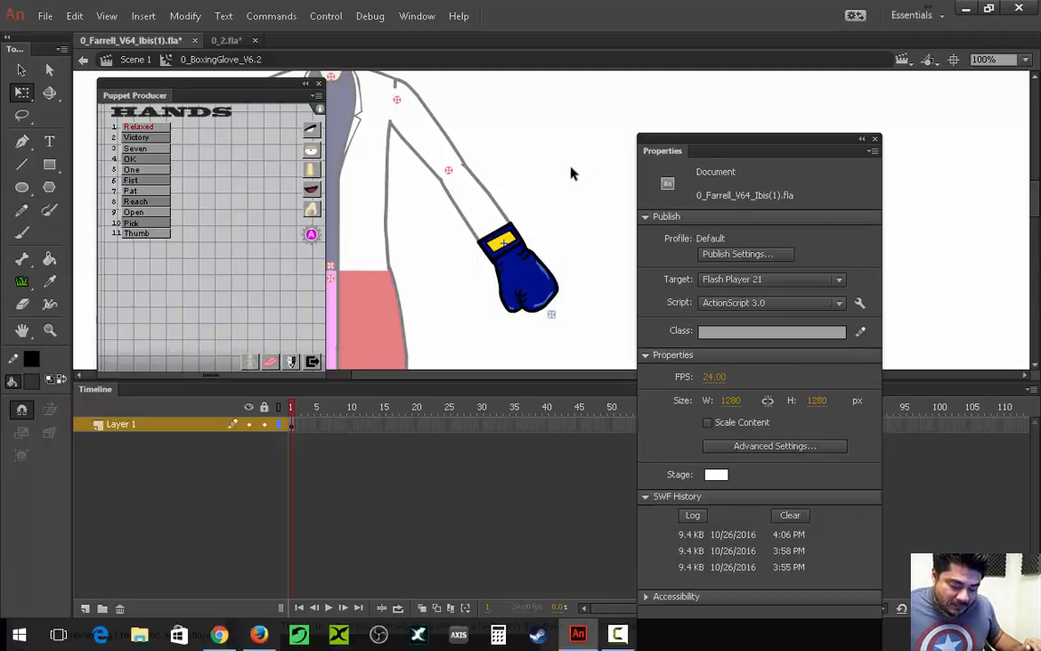
double_click(571, 172)
left_click(571, 278)
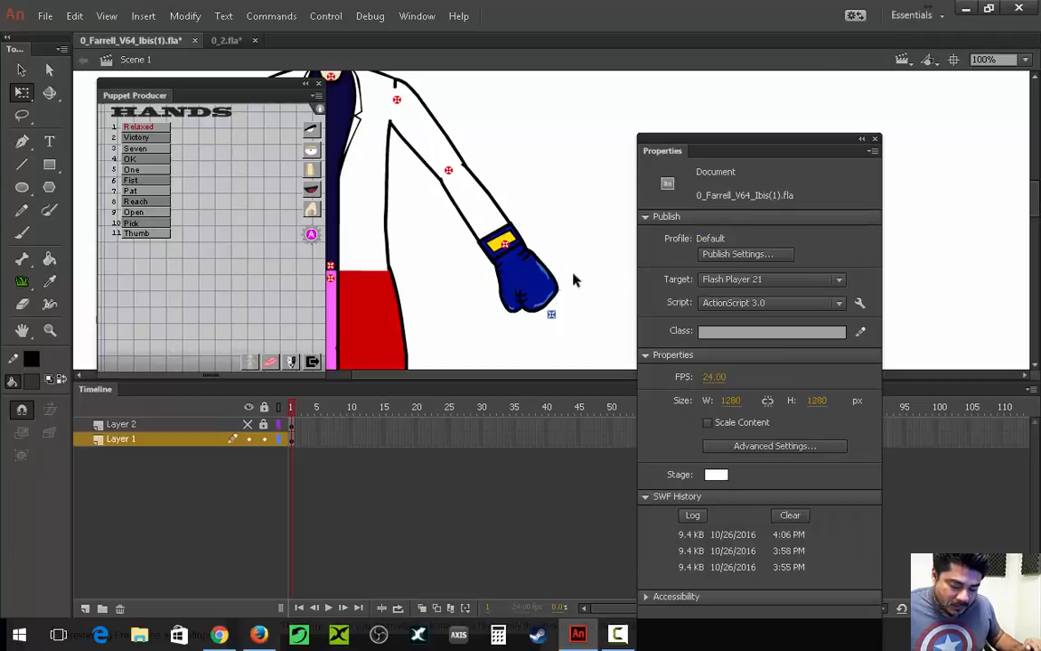
left_click(528, 285)
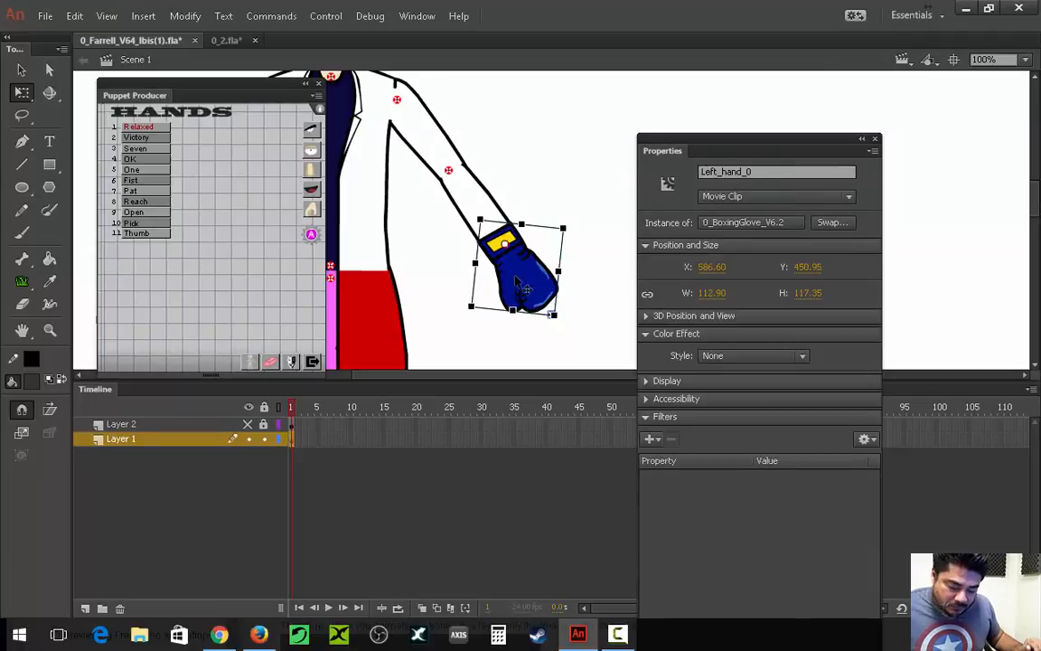
double_click(526, 286)
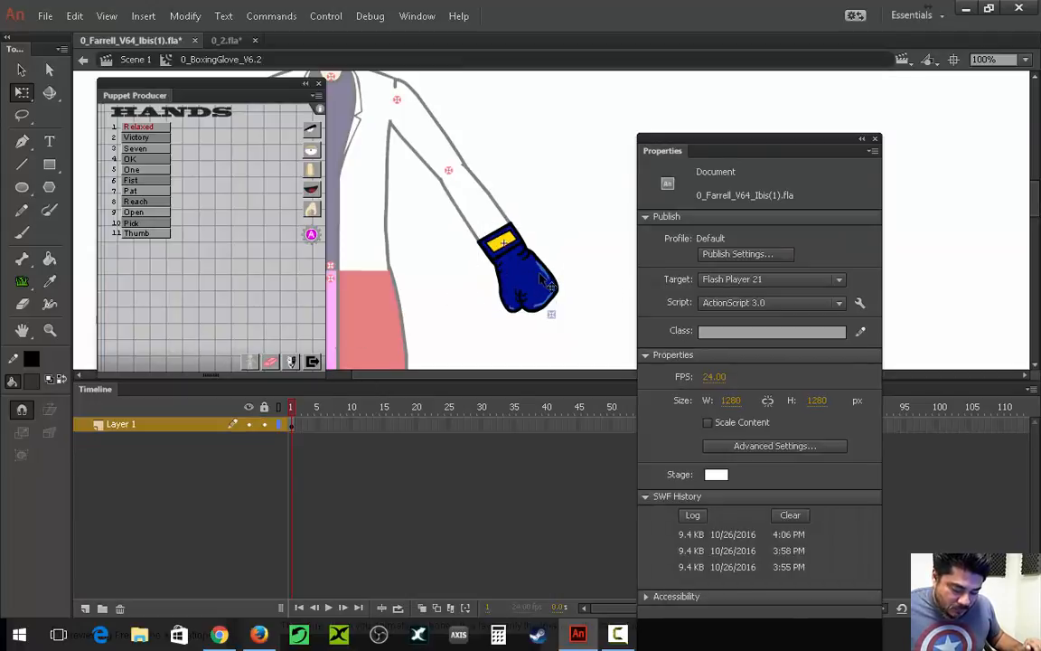
left_click(542, 282)
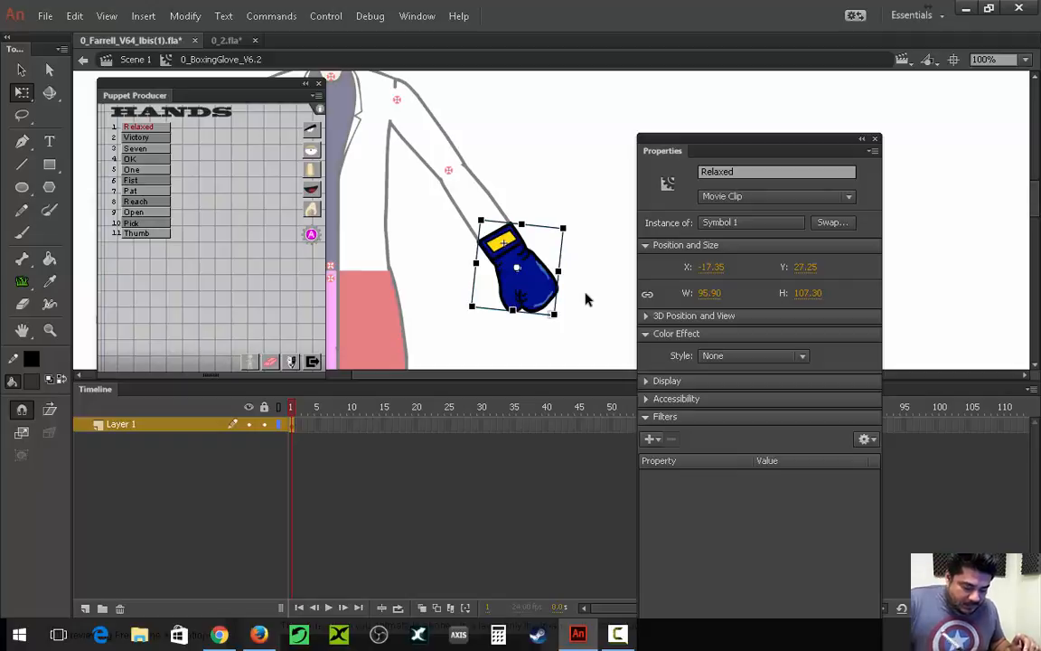
Add blank keyframes for the remaining hand poses on the glove symbol's timeline, from frame 2 through frame 11.
left_click(306, 445)
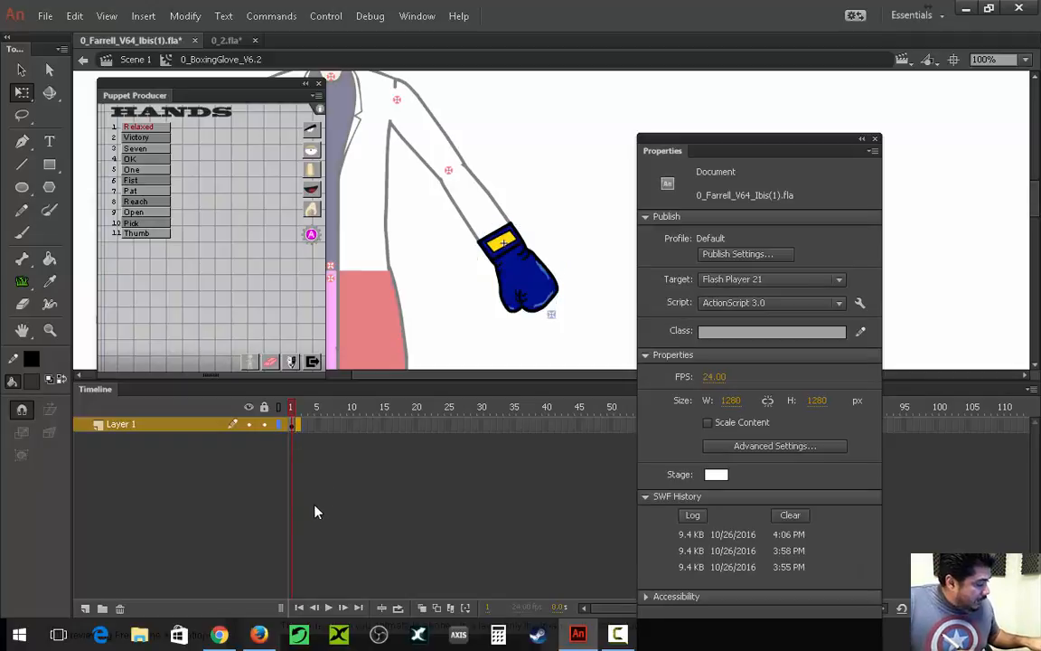
key("F7")
key("F7")
key("F7")
key("F7")
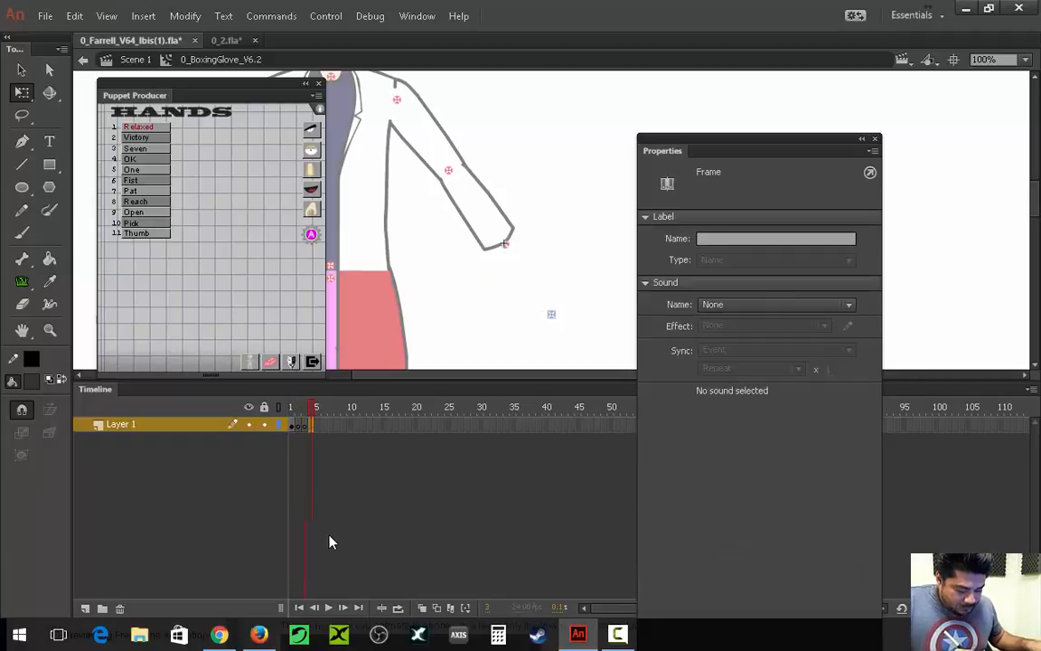
key("F7")
key("F7")
key("F7")
key("F7")
key("F7")
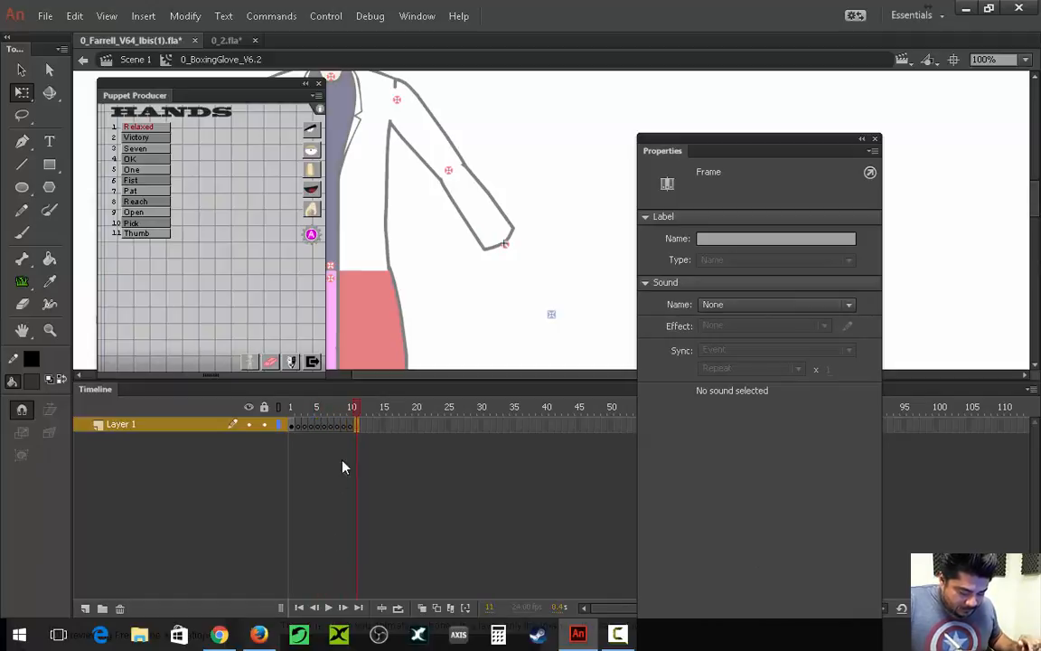
Turn on onion skinning at frame 2 and brush a two-finger Victory hand outline over the ghosted glove with brush size 2.
left_click(298, 425)
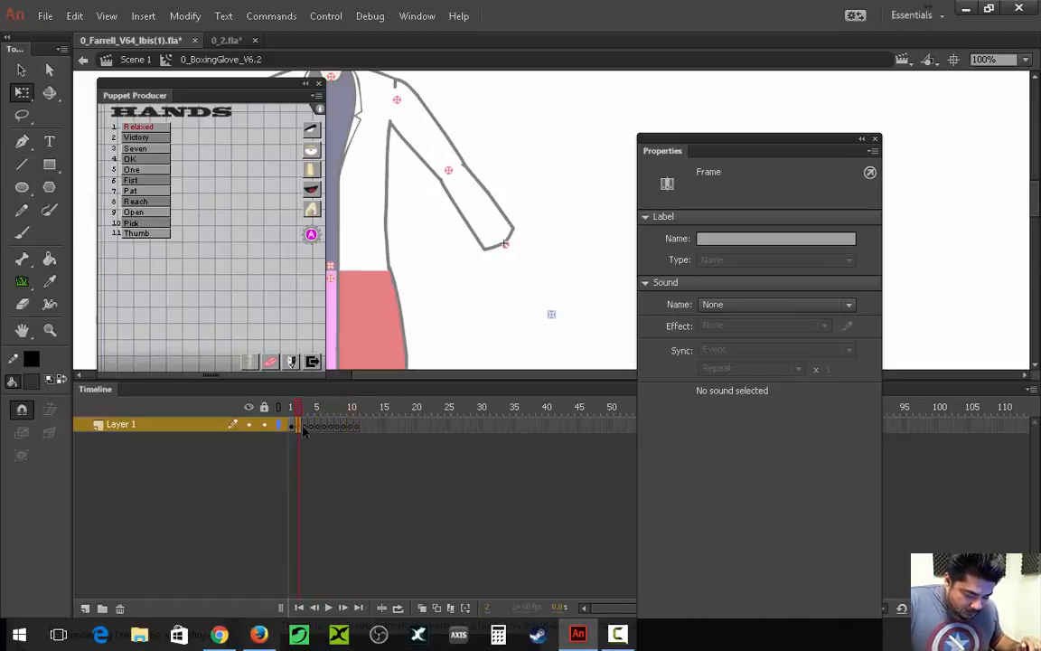
left_click(422, 607)
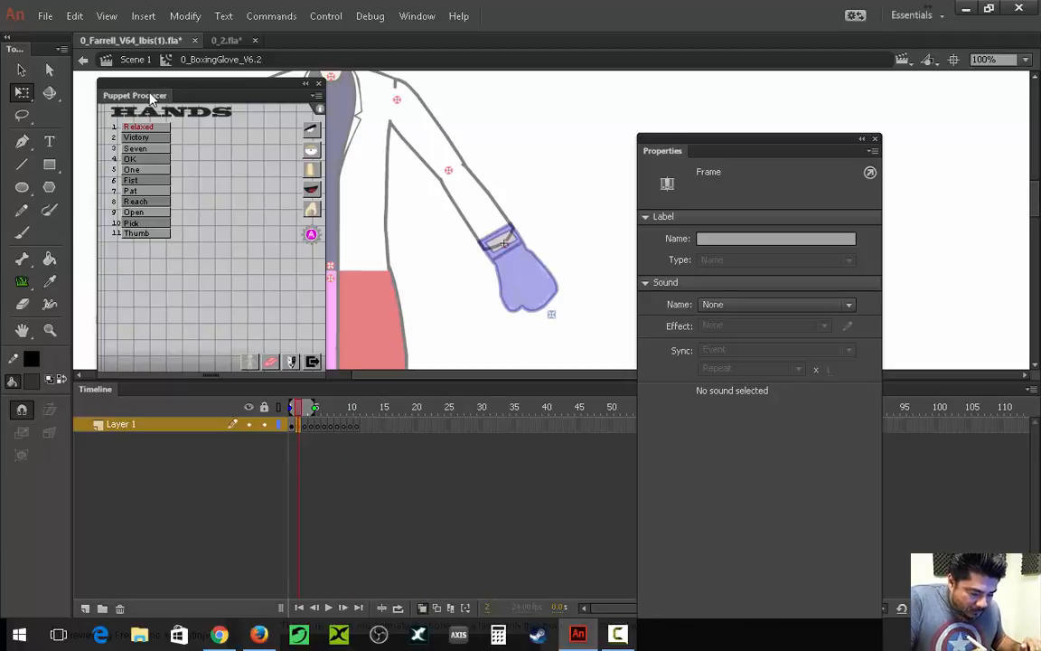
left_click_drag(151, 100, 171, 340)
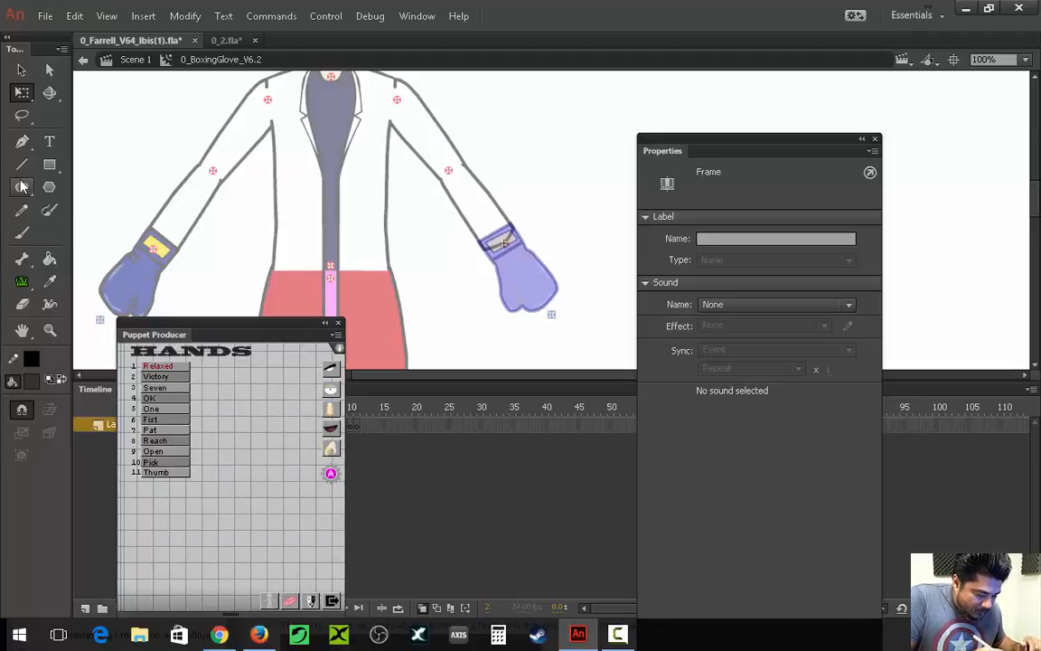
left_click(21, 232)
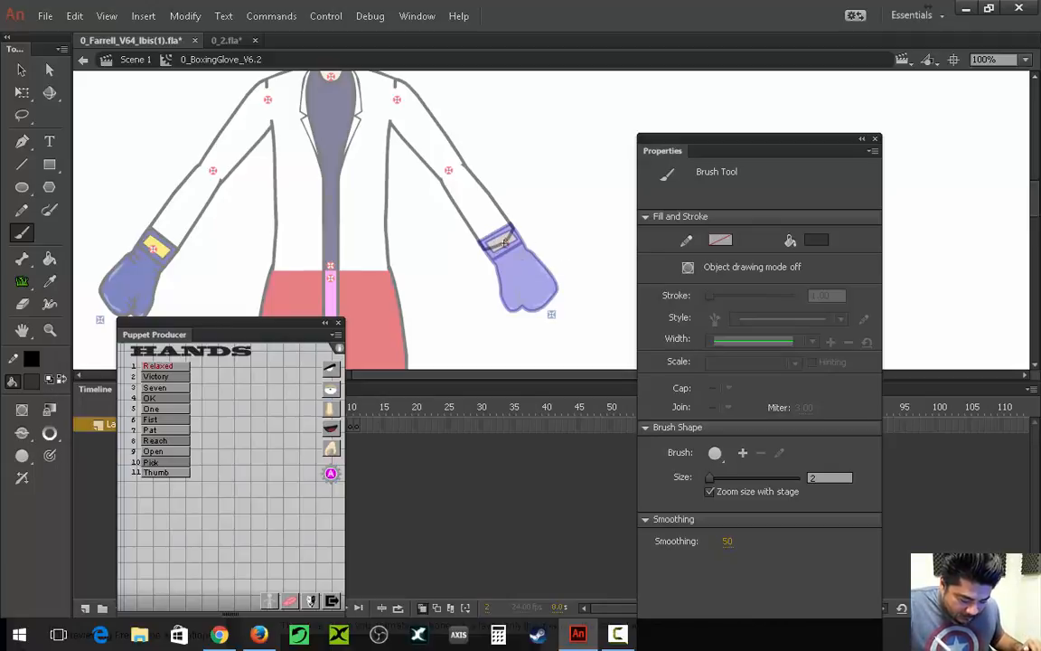
left_click_drag(260, 330, 297, 452)
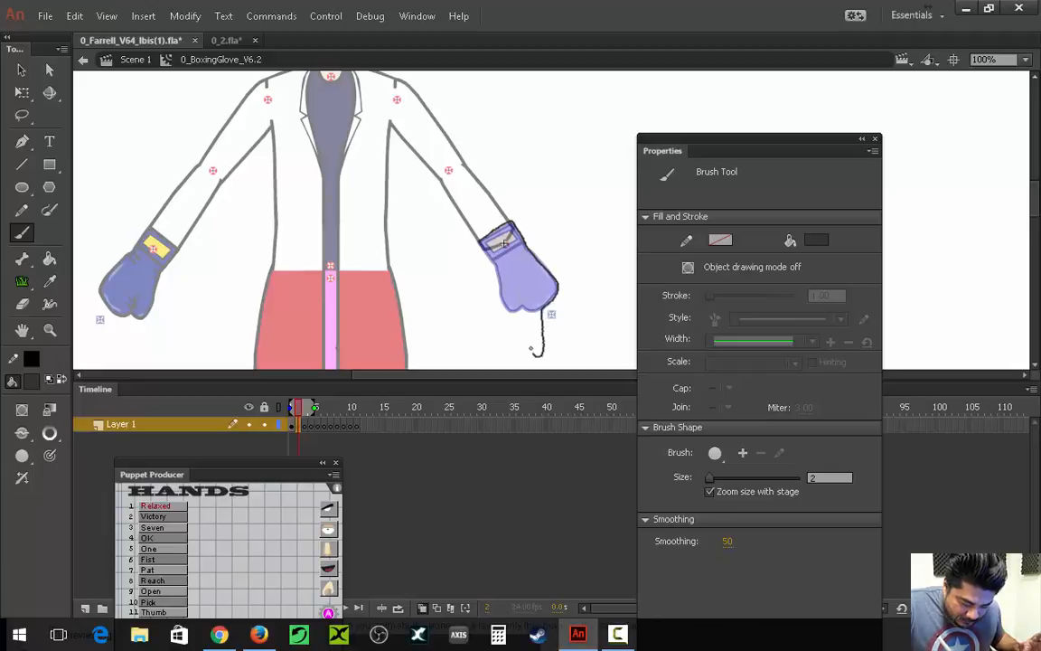
mouse_move(530, 347)
left_mouse_down()
mouse_move(518, 313)
mouse_move(495, 337)
left_mouse_up()
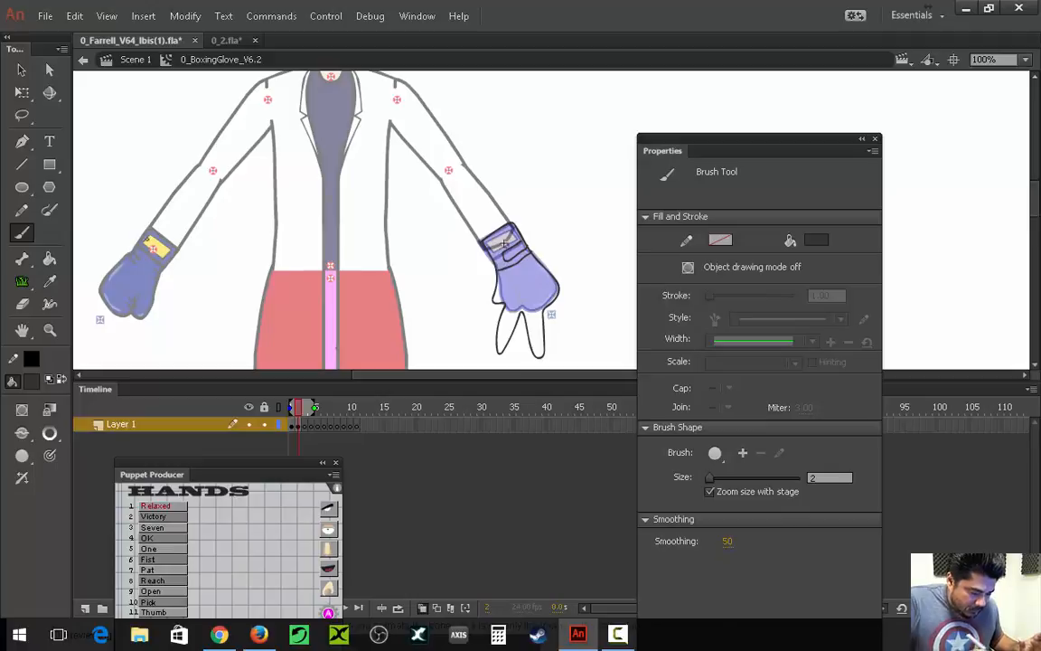
Return to the main scene, sample the glove's blue as the fill colour, and set the stroke colour to light gray.
key("v")
double_click(562, 239)
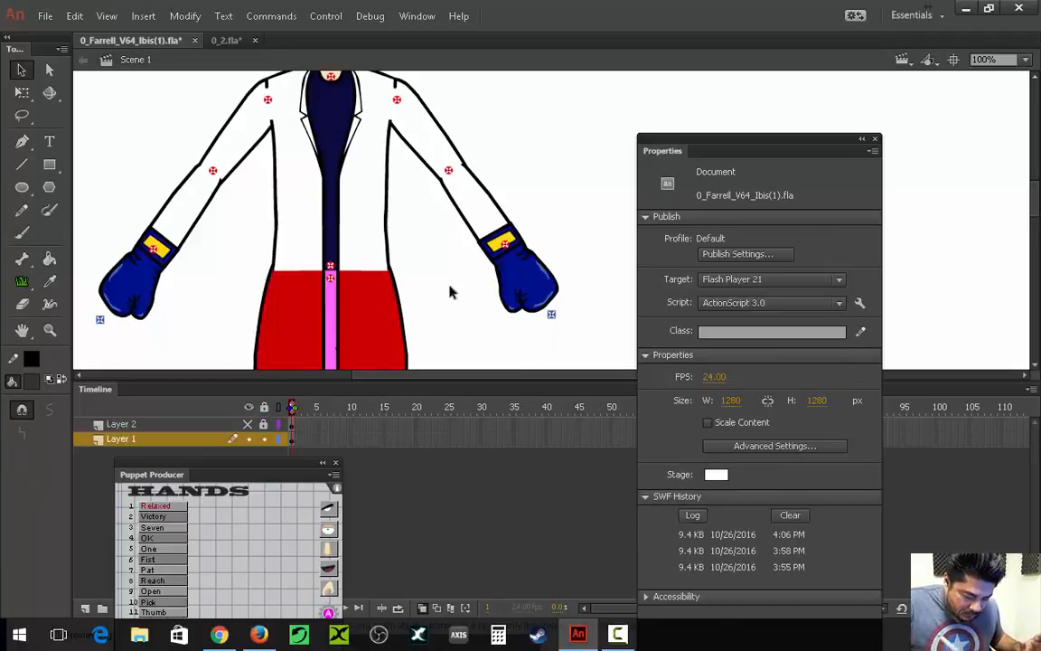
left_click(31, 381)
left_click(536, 296)
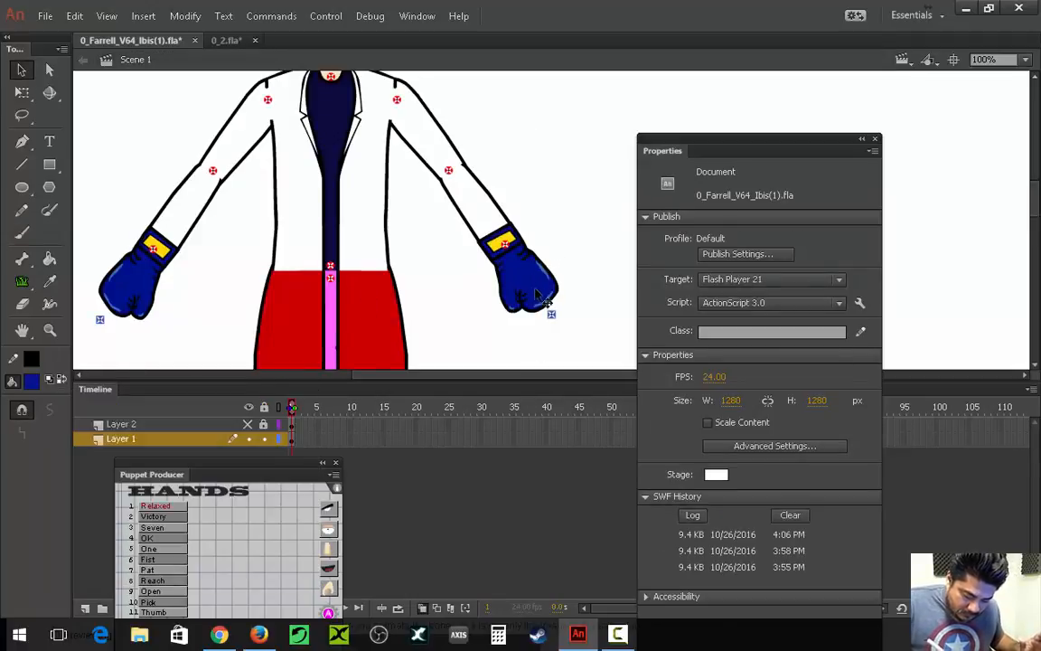
left_click(31, 359)
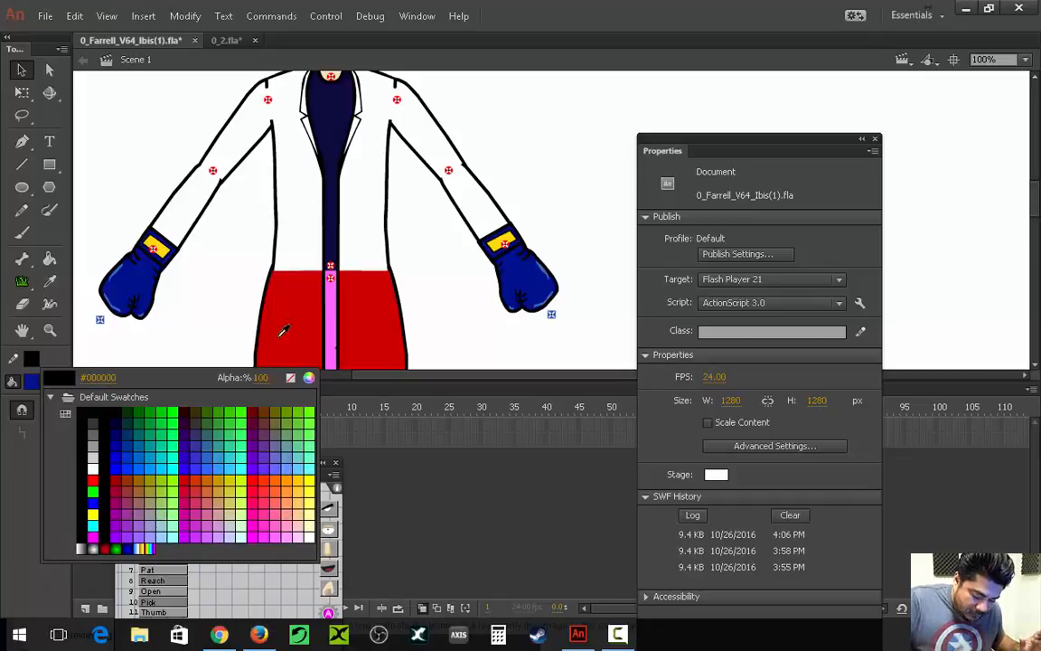
left_click(541, 251)
Reopen the glove symbol and fill the Victory hand and its cuff on frame 2 with the sampled blue, trying light gray first.
left_click(536, 287)
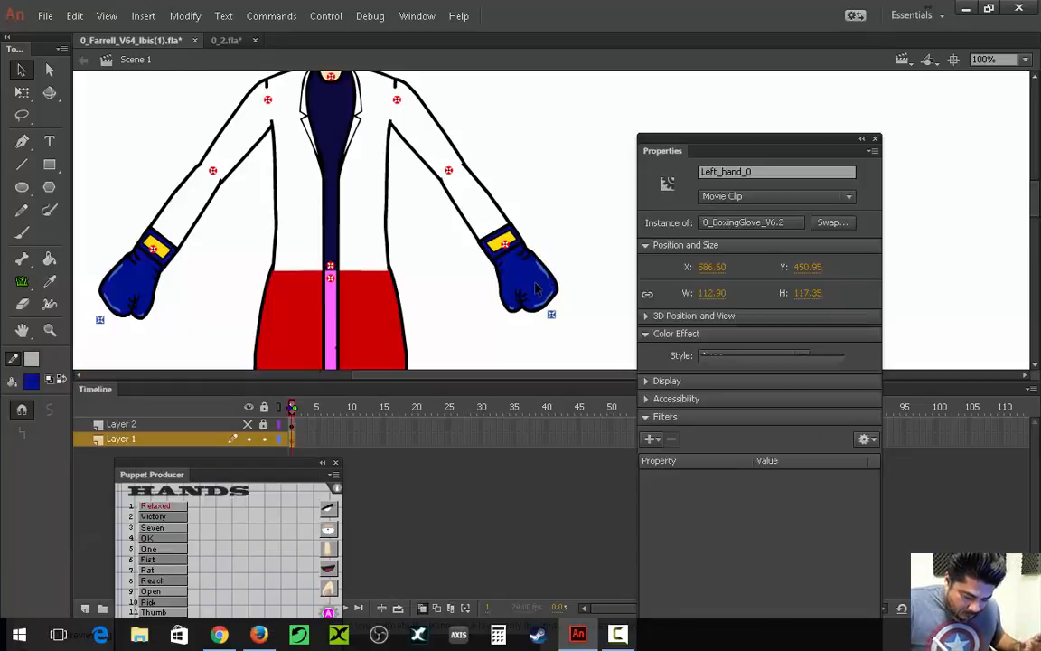
double_click(536, 287)
left_click(48, 260)
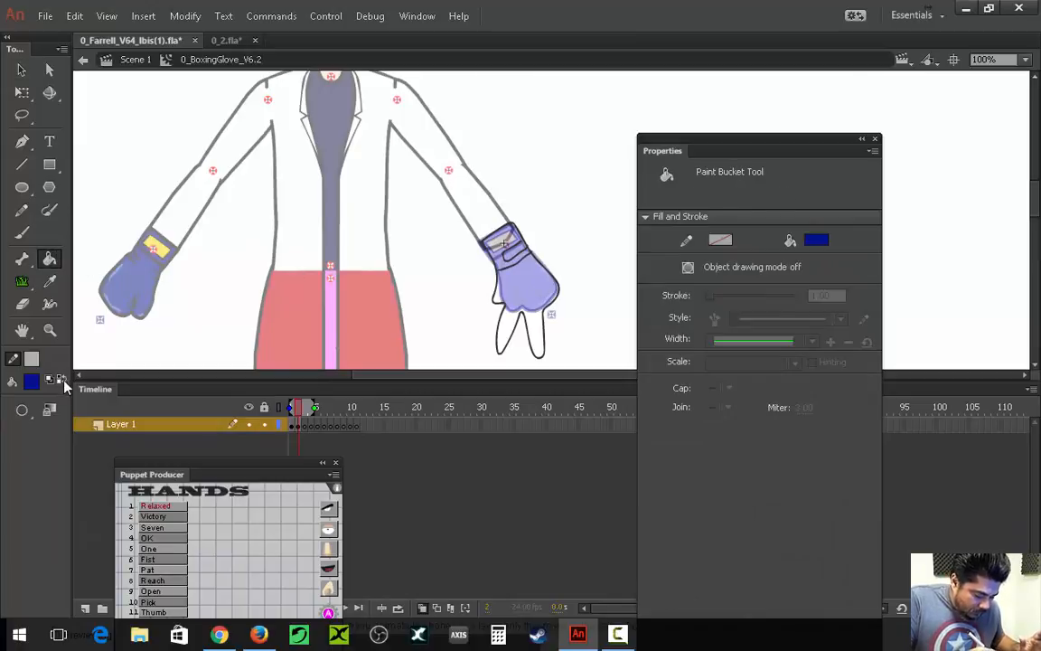
left_click(61, 380)
left_click(547, 288)
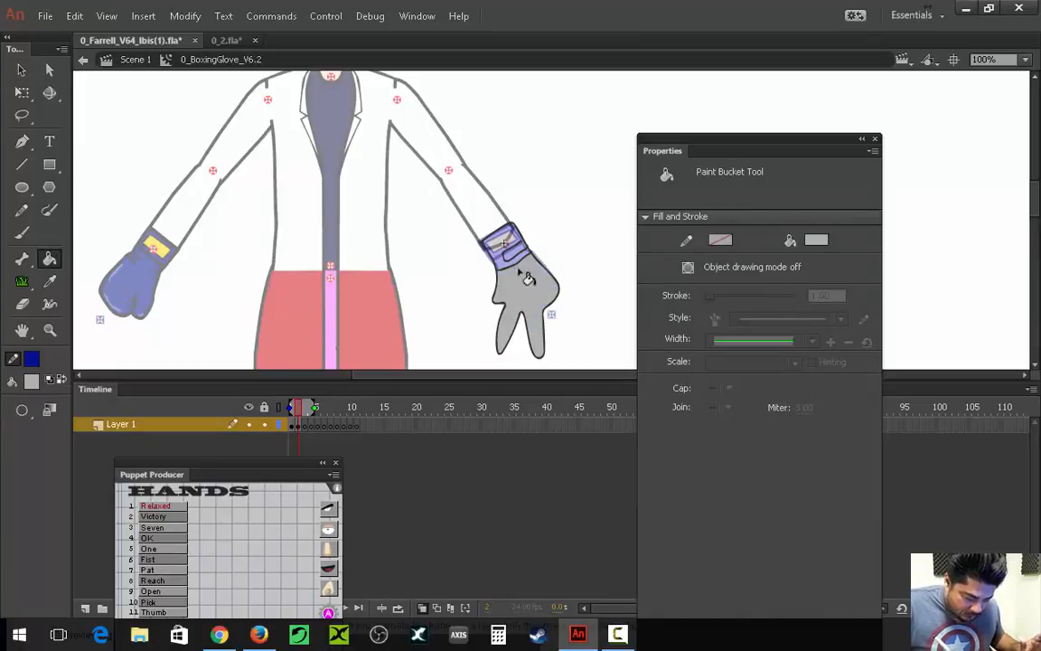
left_click(61, 381)
left_click(514, 280)
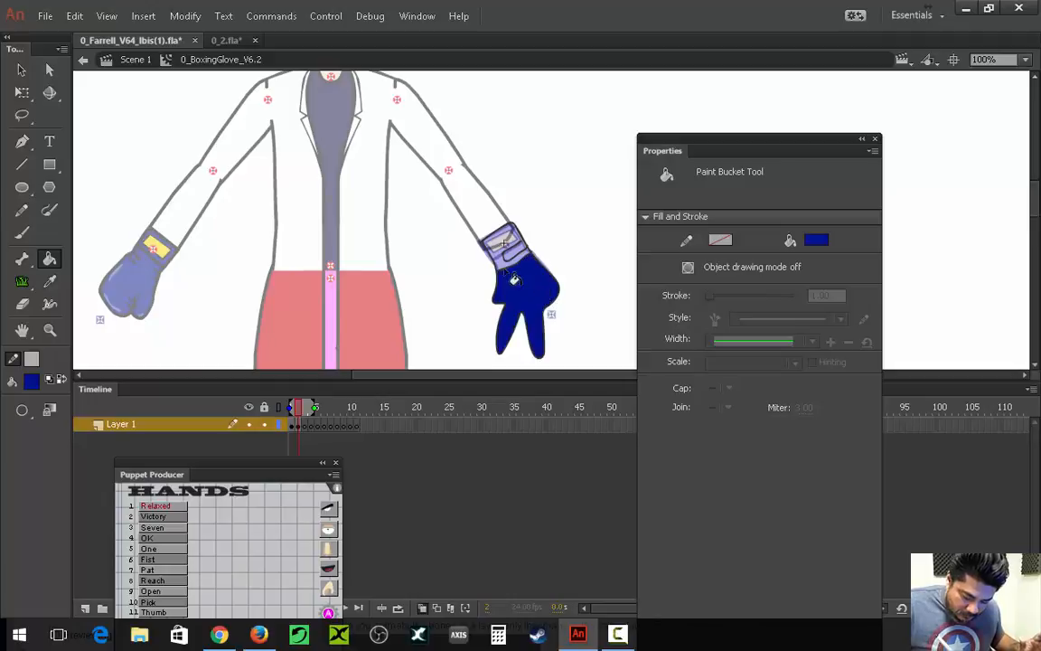
left_click(502, 242)
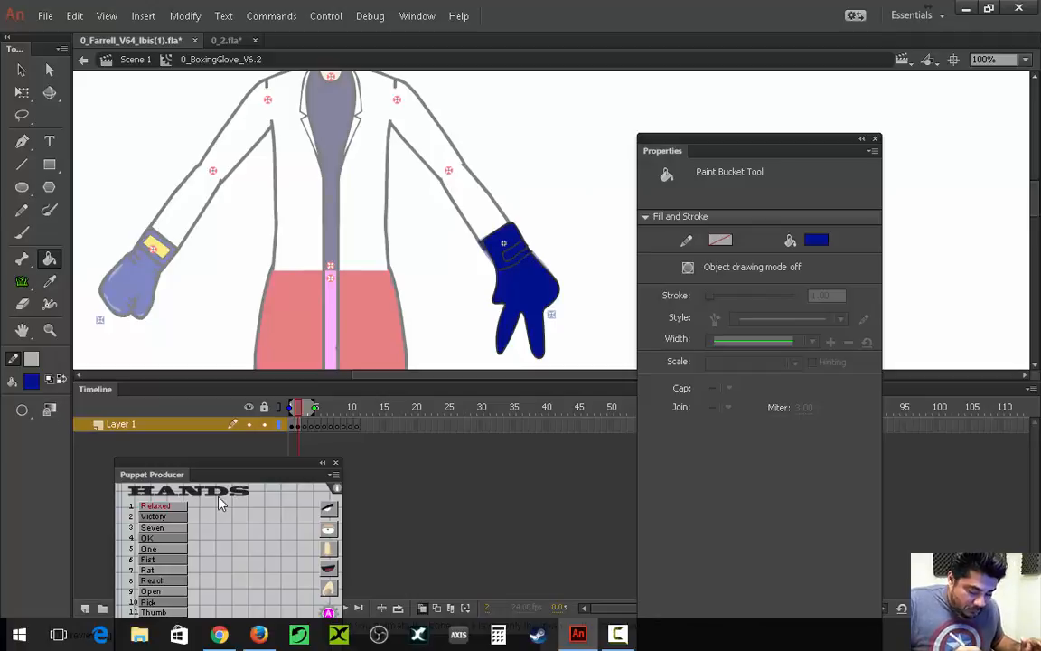
Go to frame 3, bring Puppet Producer's full hand list into view, and set the Brush tool to a black fill.
left_click(295, 429)
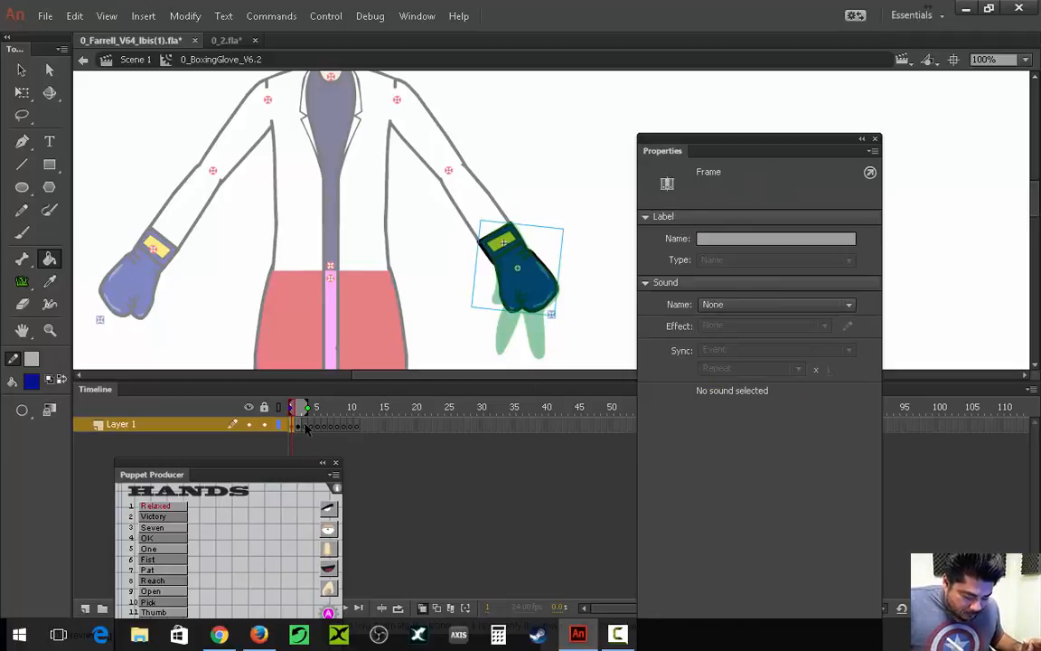
left_click(305, 425)
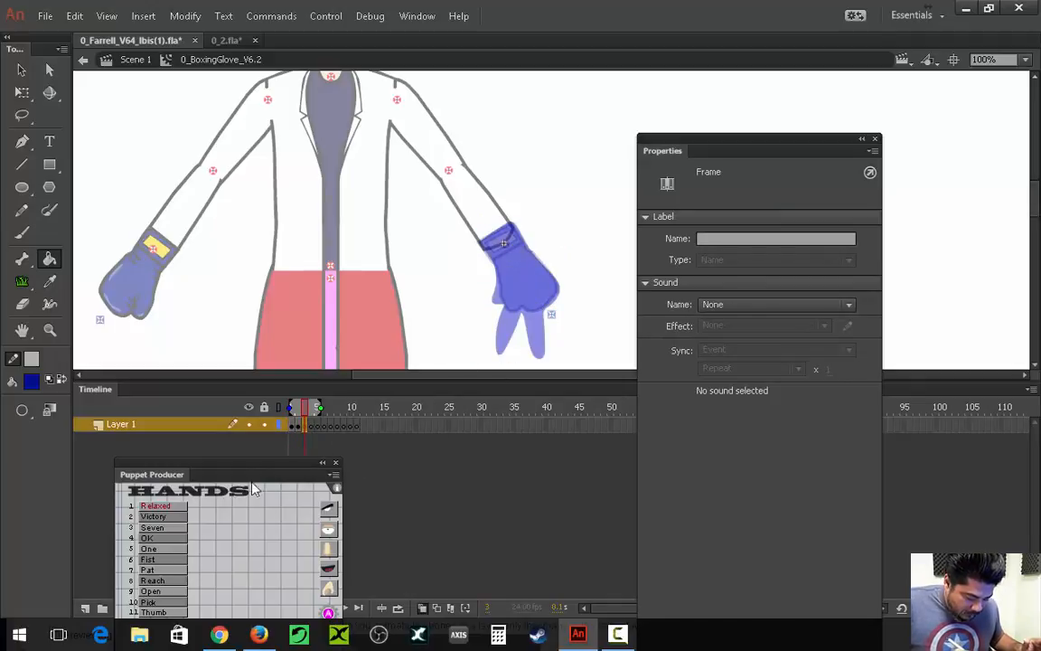
left_click_drag(230, 474, 201, 427)
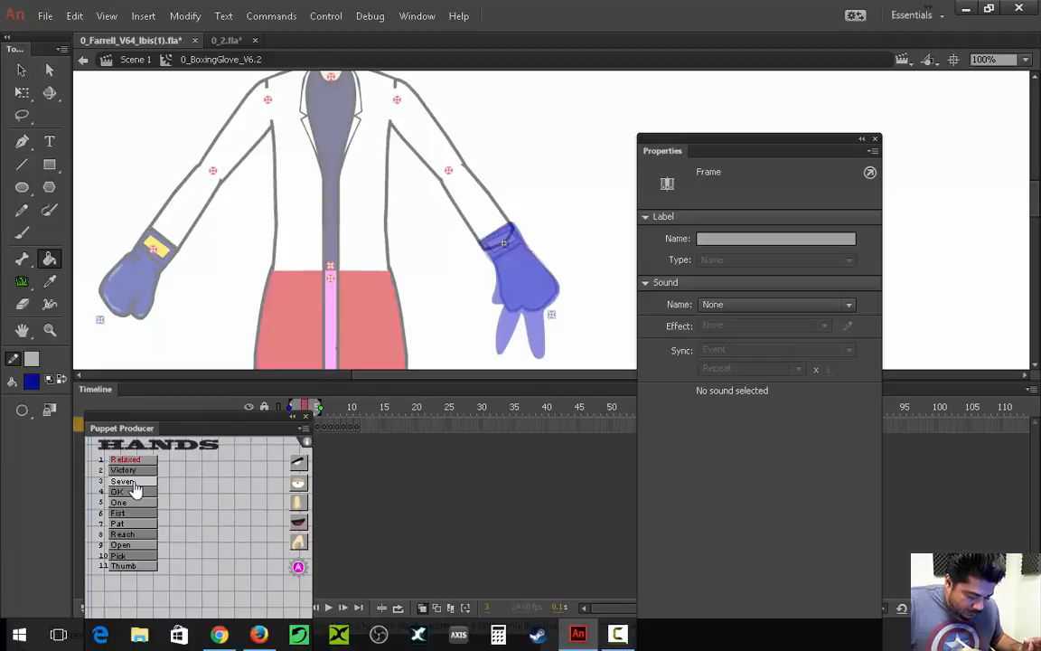
left_click(21, 233)
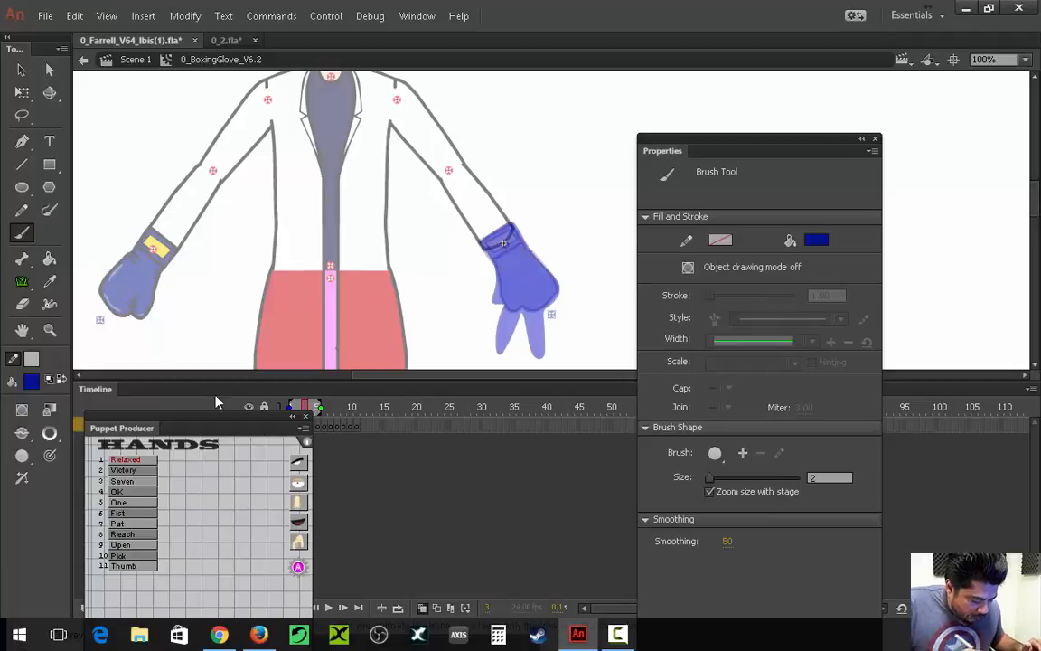
left_click(30, 359)
left_click(83, 364)
left_click(62, 380)
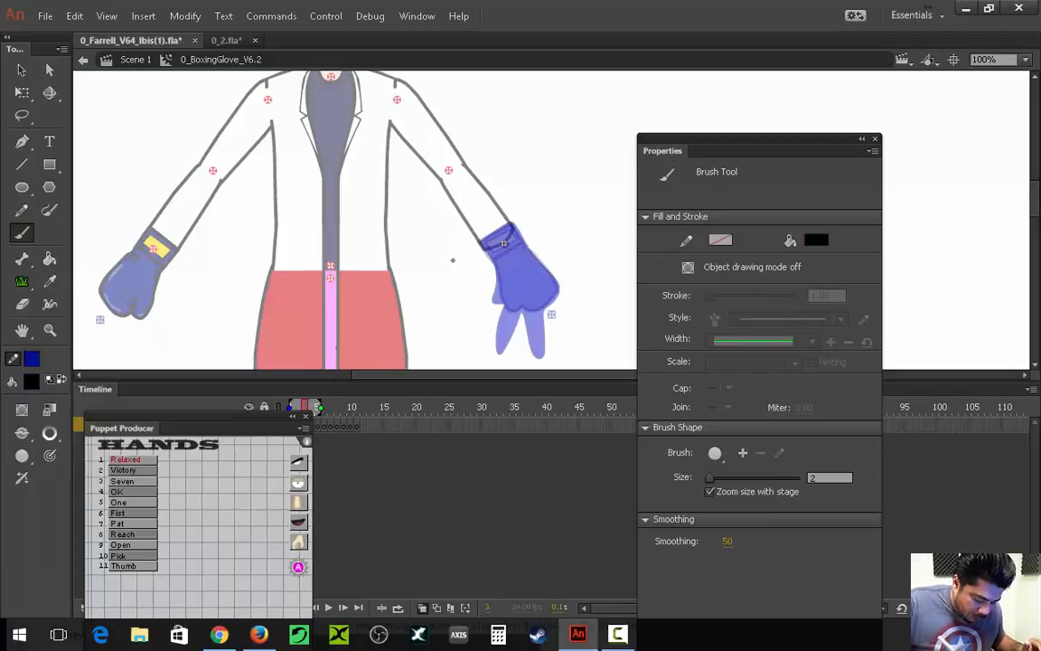
left_click(50, 433)
left_click(90, 468)
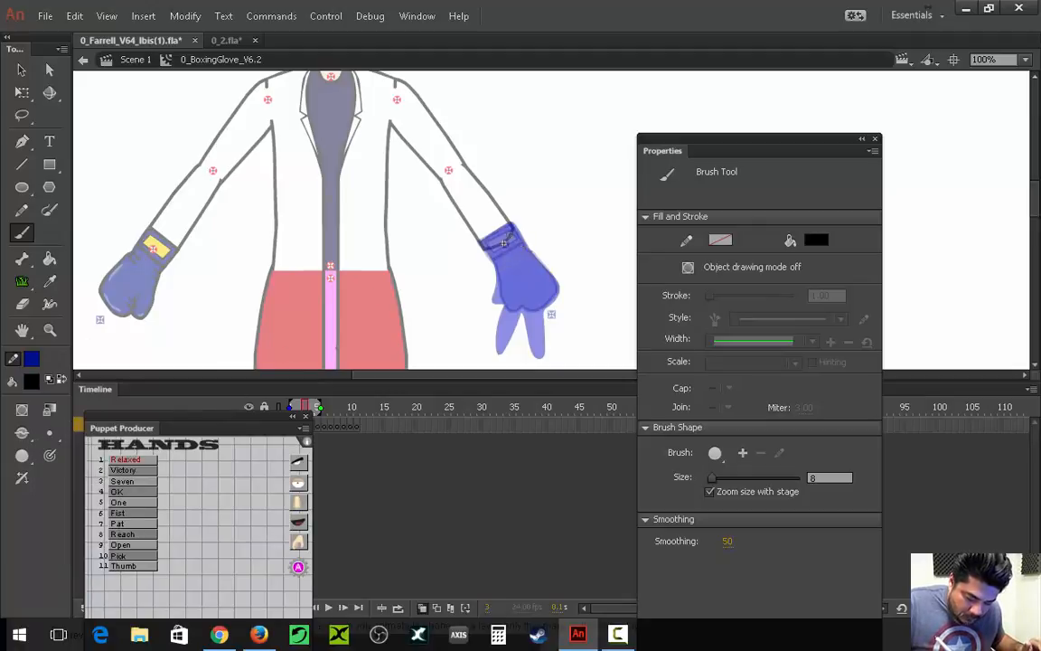
mouse_move(508, 225)
left_mouse_down()
mouse_move(493, 268)
mouse_move(470, 291)
mouse_move(500, 286)
mouse_move(513, 349)
mouse_move(526, 304)
mouse_move(549, 289)
mouse_move(553, 271)
mouse_move(511, 226)
left_mouse_up()
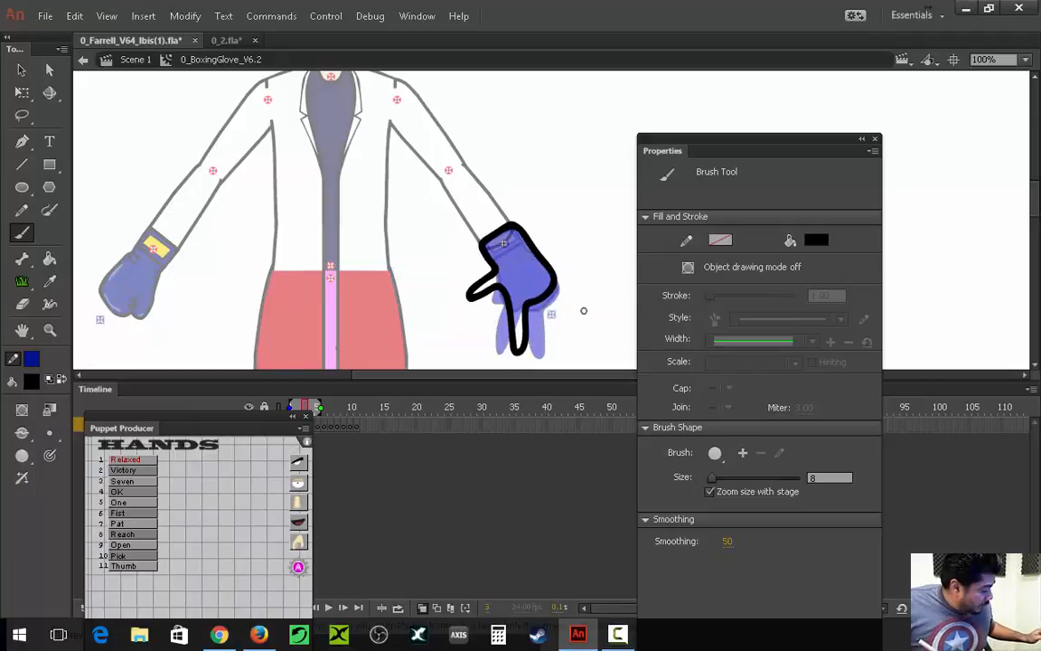
key("ctrl+z")
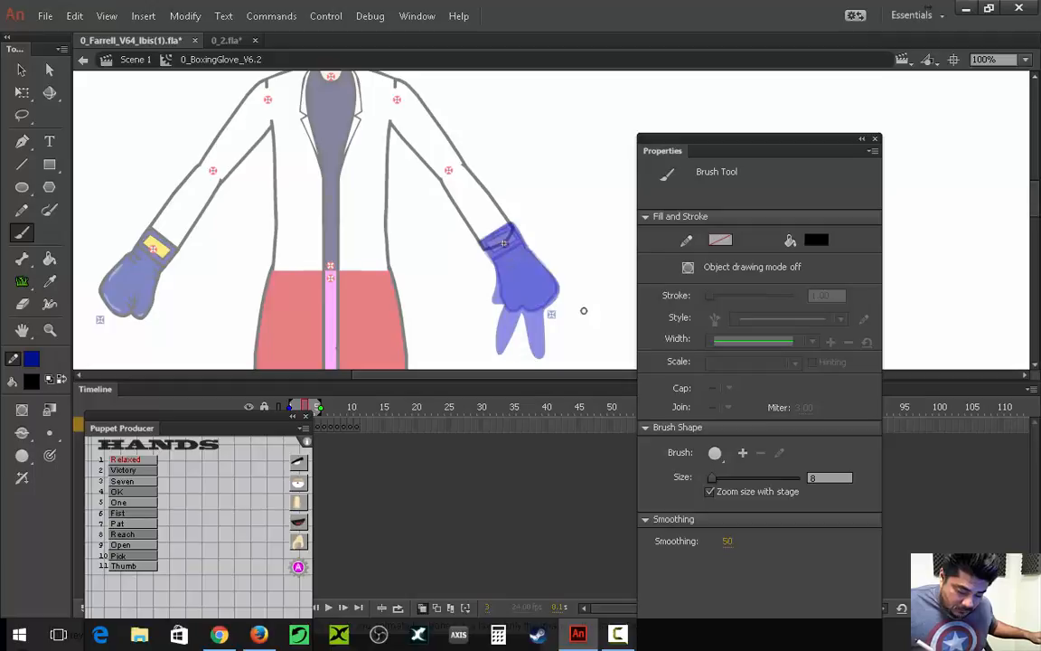
Brush the Seven hand outline with thumb, extended index finger and cuff details on frame 3, using brush size 5 in black.
left_click(52, 439)
left_click(93, 455)
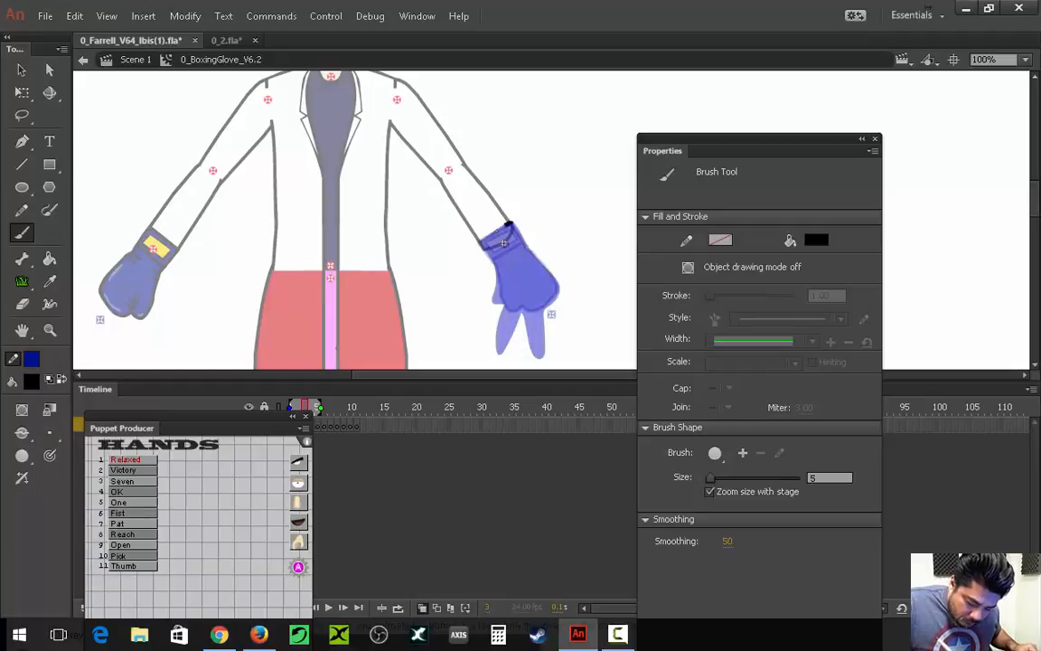
mouse_move(502, 228)
left_mouse_down()
mouse_move(490, 262)
mouse_move(465, 285)
mouse_move(468, 295)
mouse_move(495, 287)
mouse_move(517, 354)
mouse_move(524, 301)
left_mouse_up()
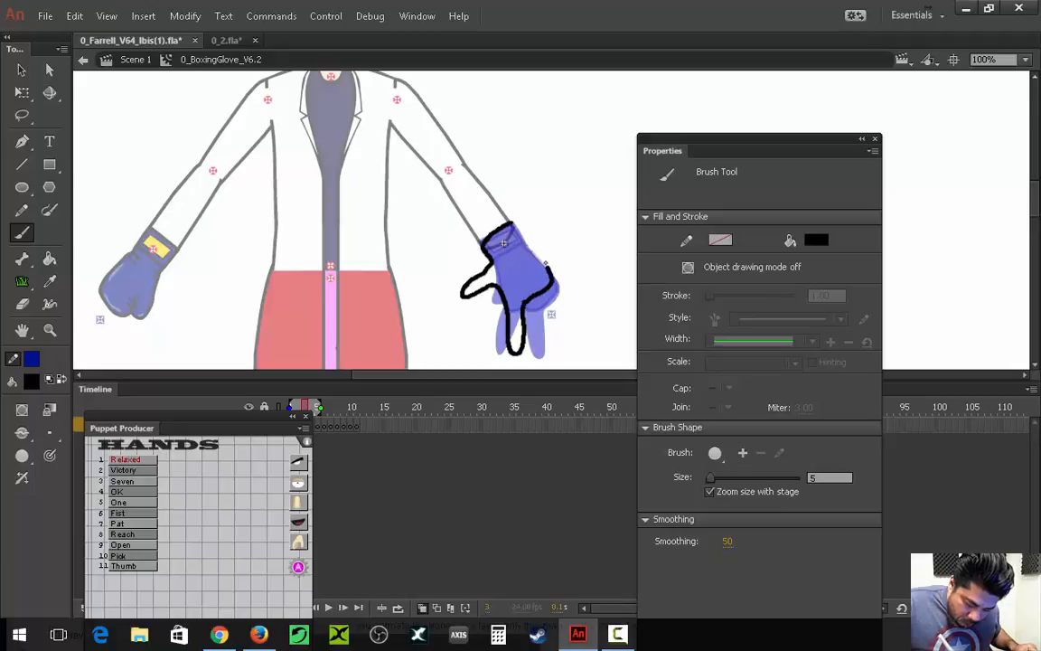
mouse_move(546, 262)
left_mouse_down()
mouse_move(512, 223)
mouse_move(490, 233)
mouse_move(517, 253)
left_mouse_up()
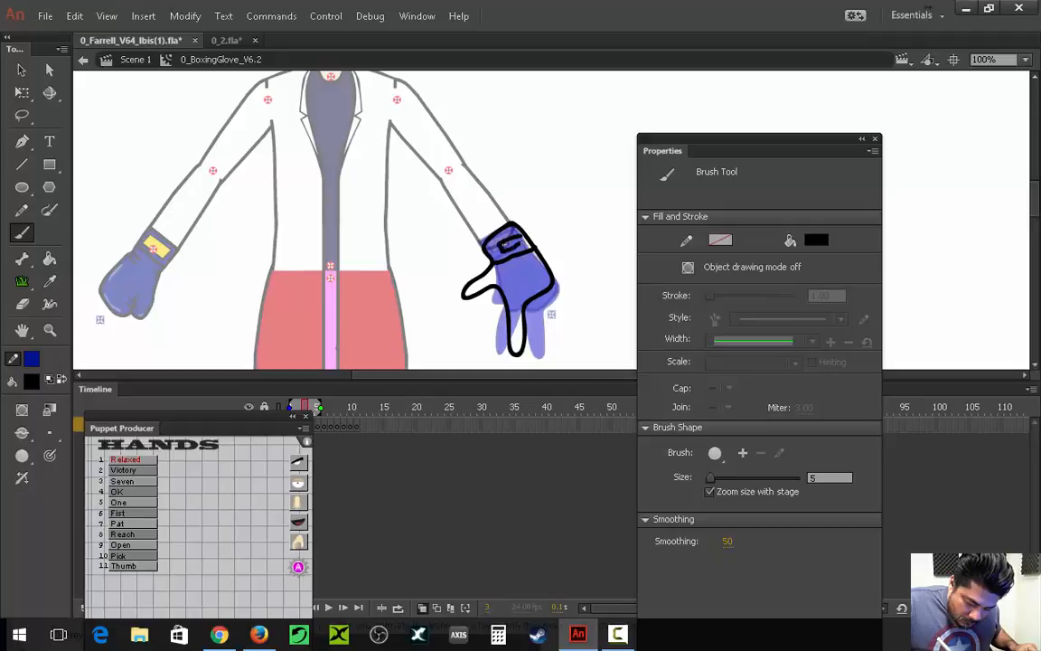
Fill the cuff and palm of the Seven hand on frame 3 with the glove's blue.
left_click(61, 379)
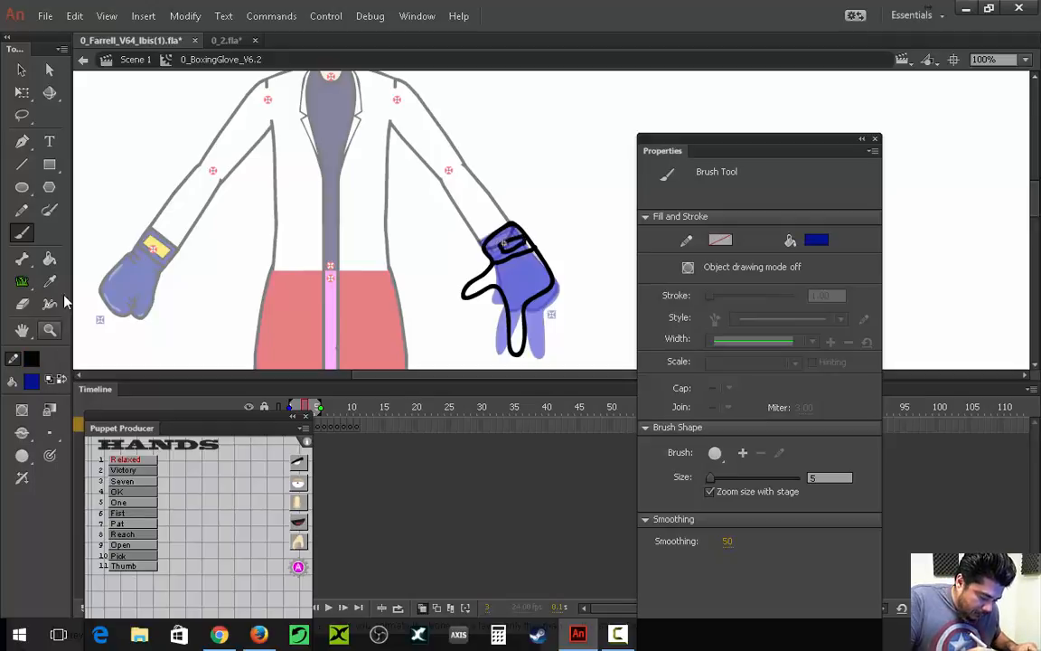
left_click(50, 259)
left_click(506, 254)
left_click(526, 283)
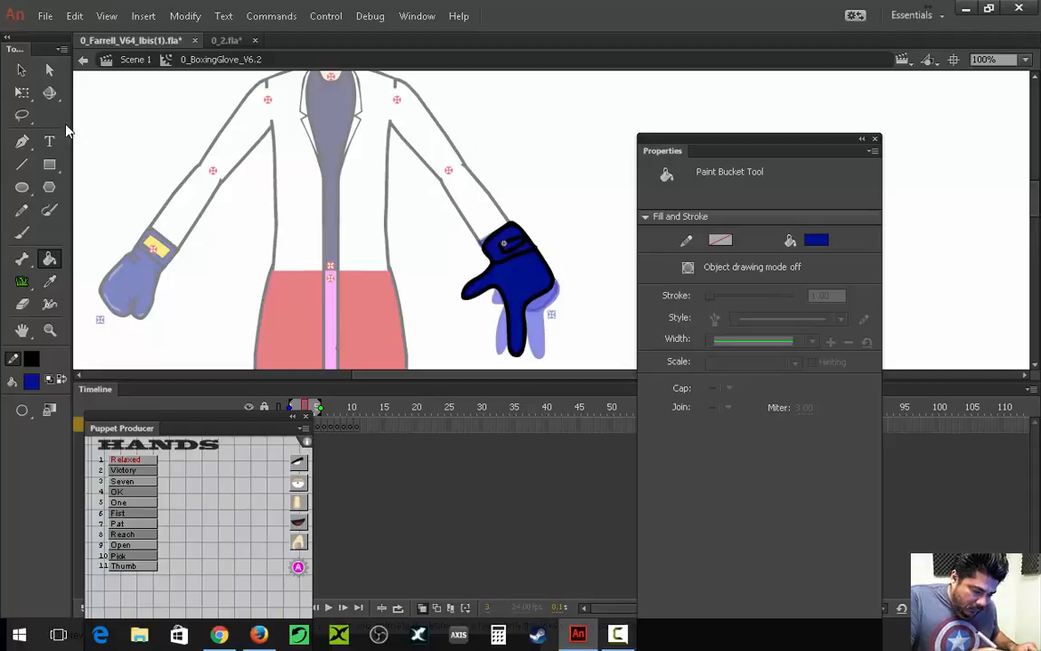
Nest the hand artwork on frame 2 as the Victory movie clip using Puppet Producer's hand list.
left_click(22, 70)
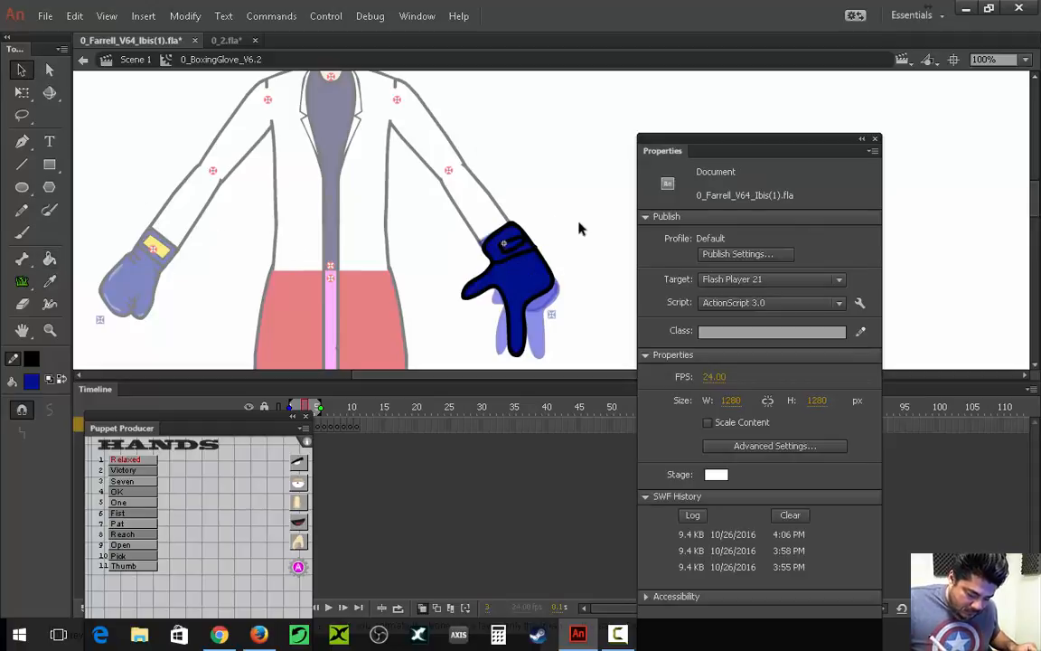
left_click_drag(244, 432, 226, 454)
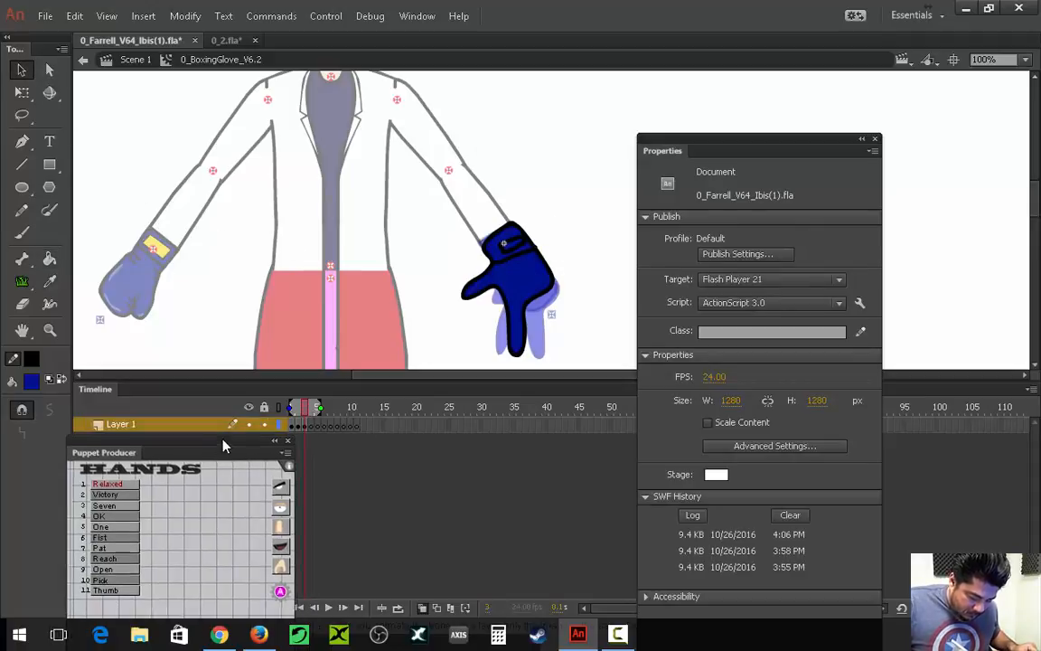
left_click(303, 426)
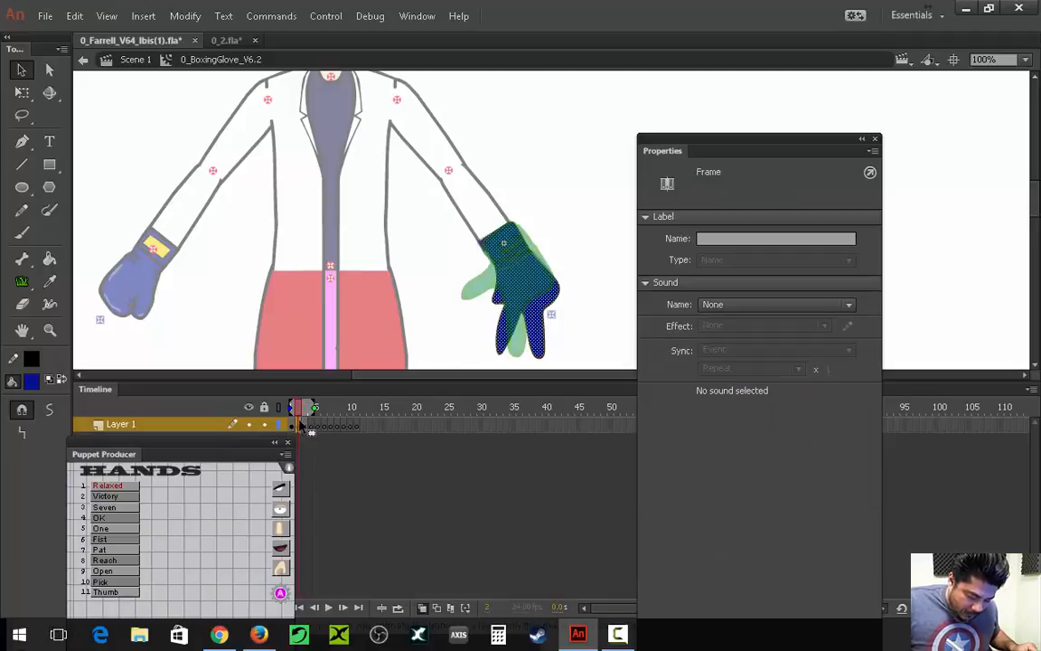
left_click_drag(576, 176, 436, 569)
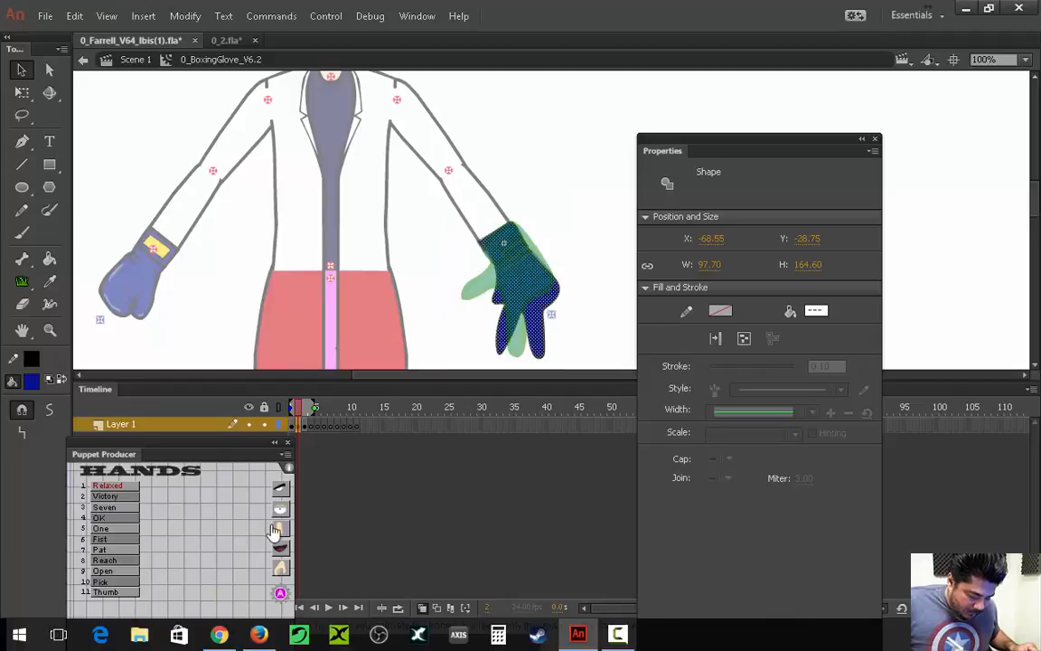
left_click(127, 498)
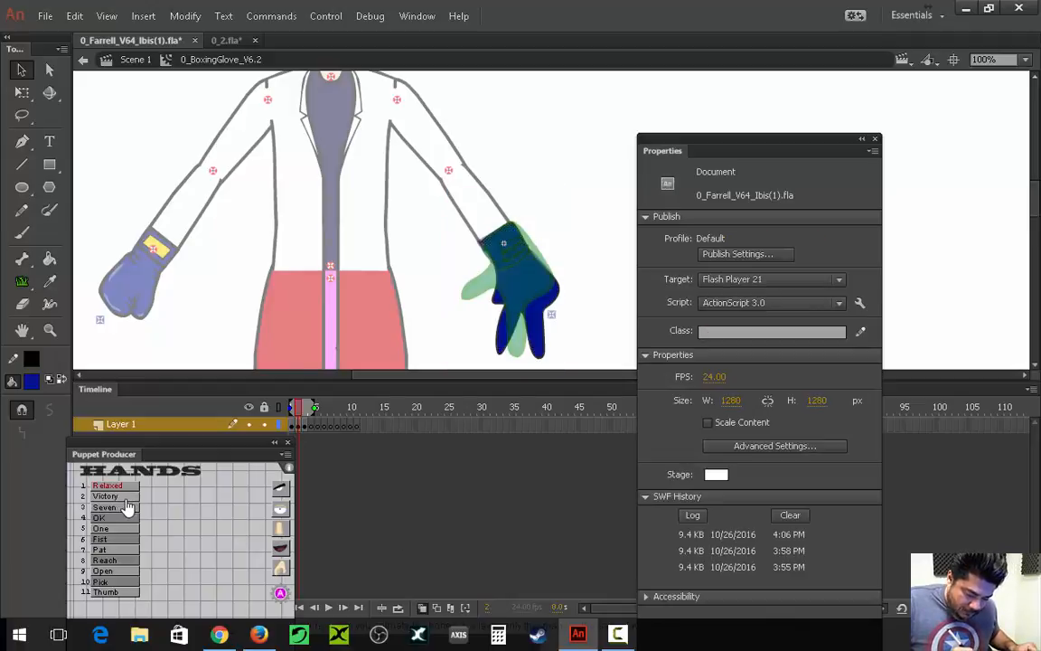
left_click(548, 318)
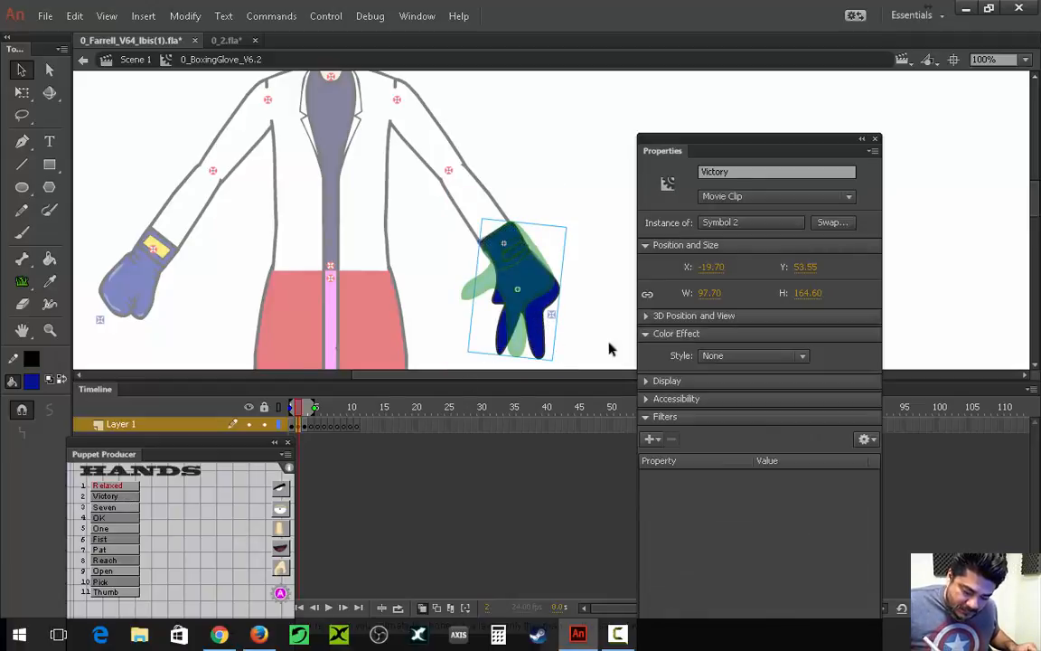
Nest the whole Seven hand drawing on frame 3 into its symbol with Puppet Producer.
left_click(305, 427)
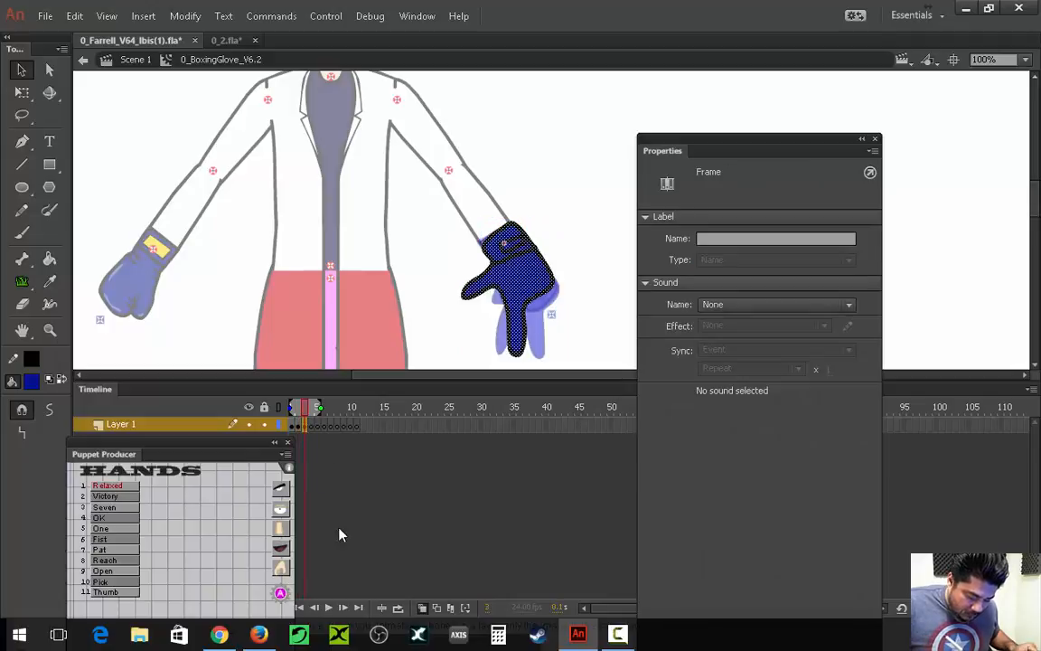
left_click_drag(564, 194, 432, 468)
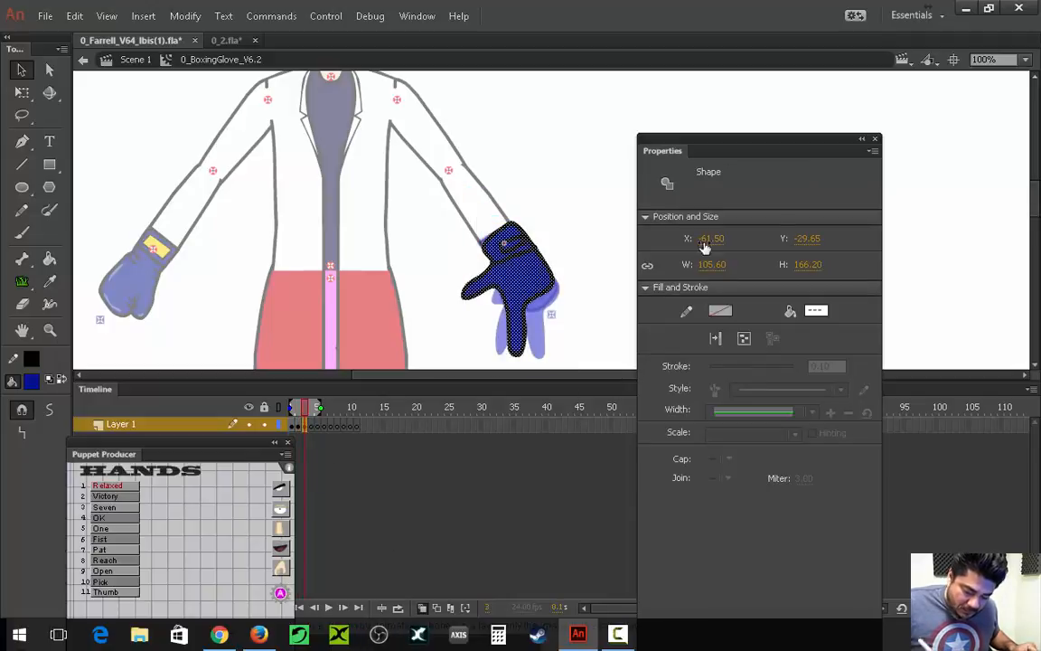
left_click(128, 560)
Shorten the onion skin range on frame 4 and brush the OK hand outline with its finger loop and cuff in blue, size 5.
left_click(313, 426)
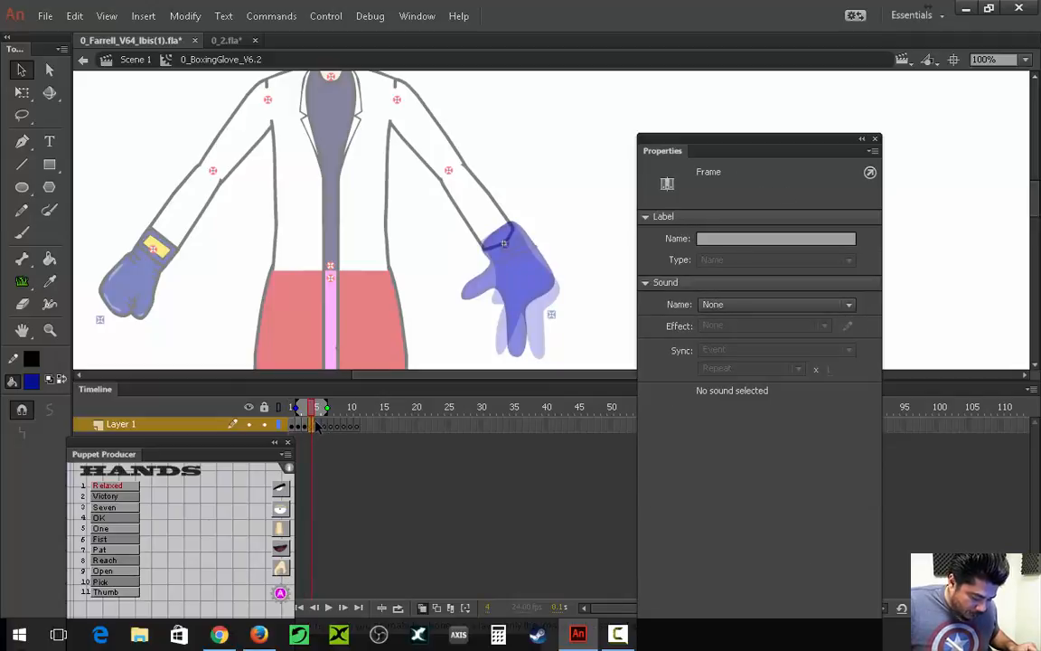
left_click_drag(303, 407, 330, 415)
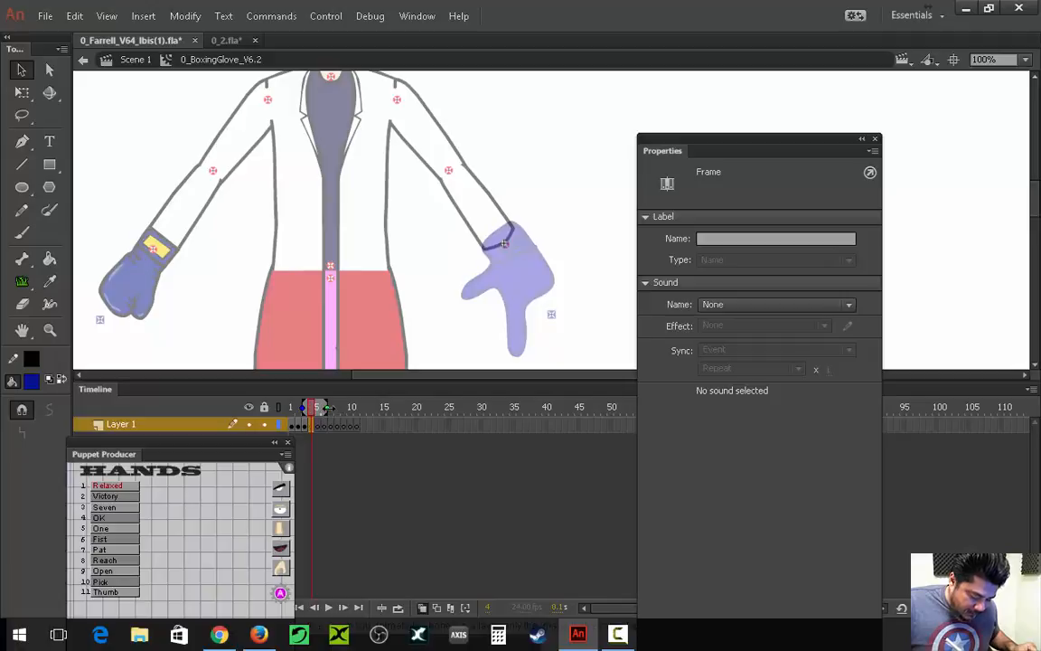
left_click(23, 232)
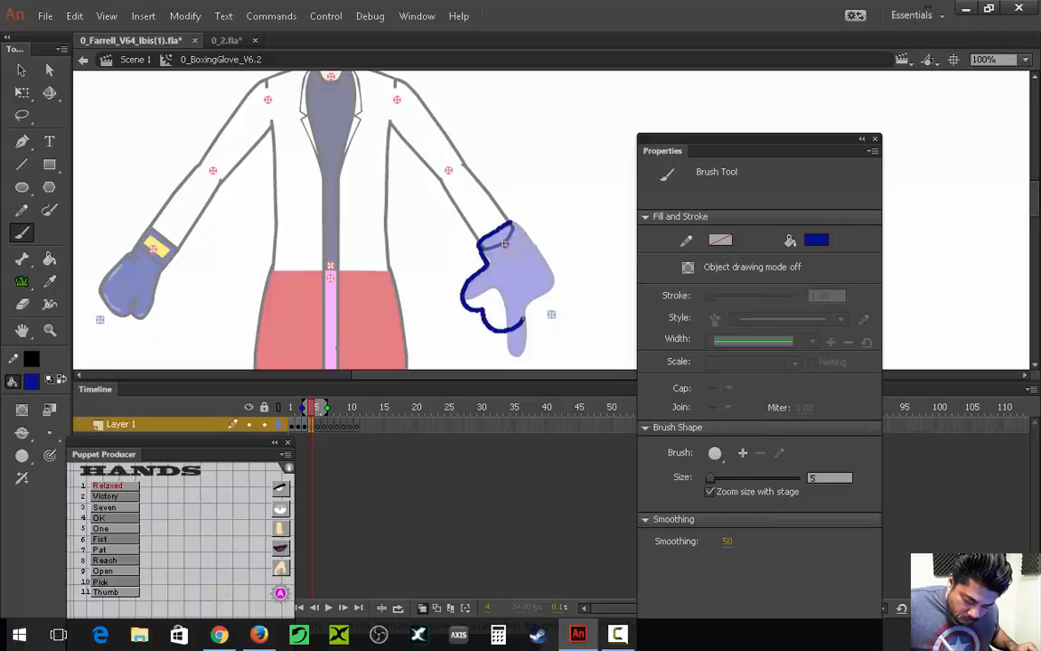
mouse_move(545, 341)
left_mouse_down()
mouse_move(552, 315)
mouse_move(581, 353)
mouse_move(576, 313)
mouse_move(603, 334)
mouse_move(587, 301)
mouse_move(511, 223)
mouse_move(534, 246)
mouse_move(493, 308)
mouse_move(497, 278)
left_mouse_up()
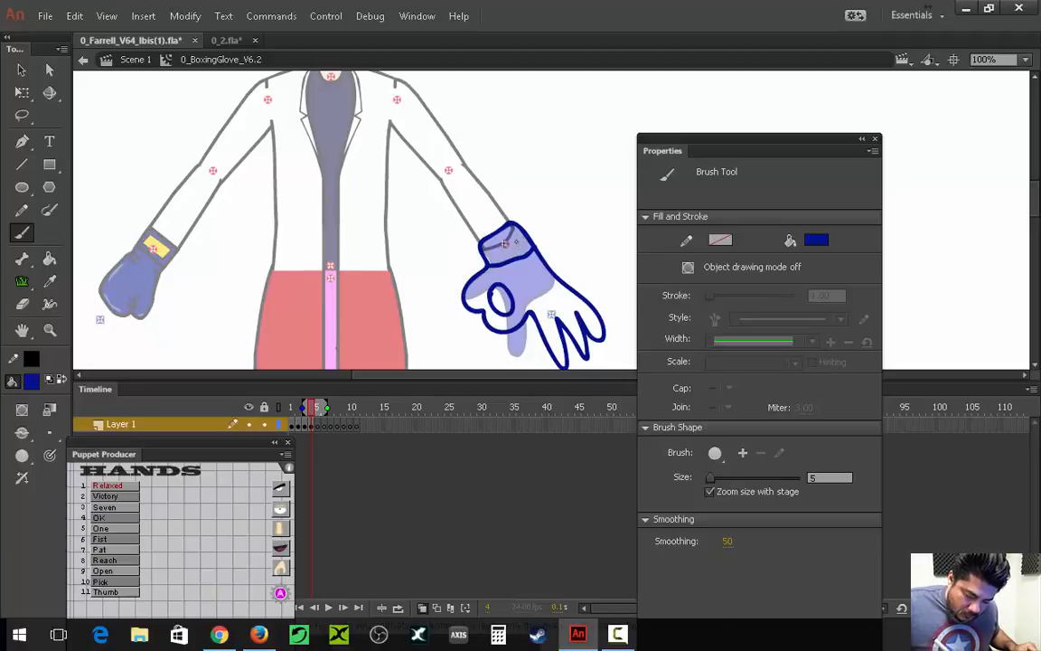
Recolor the OK hand's outline, finger loop and cuff detail on frame 4 from blue to black with the Paint Bucket.
left_click(50, 258)
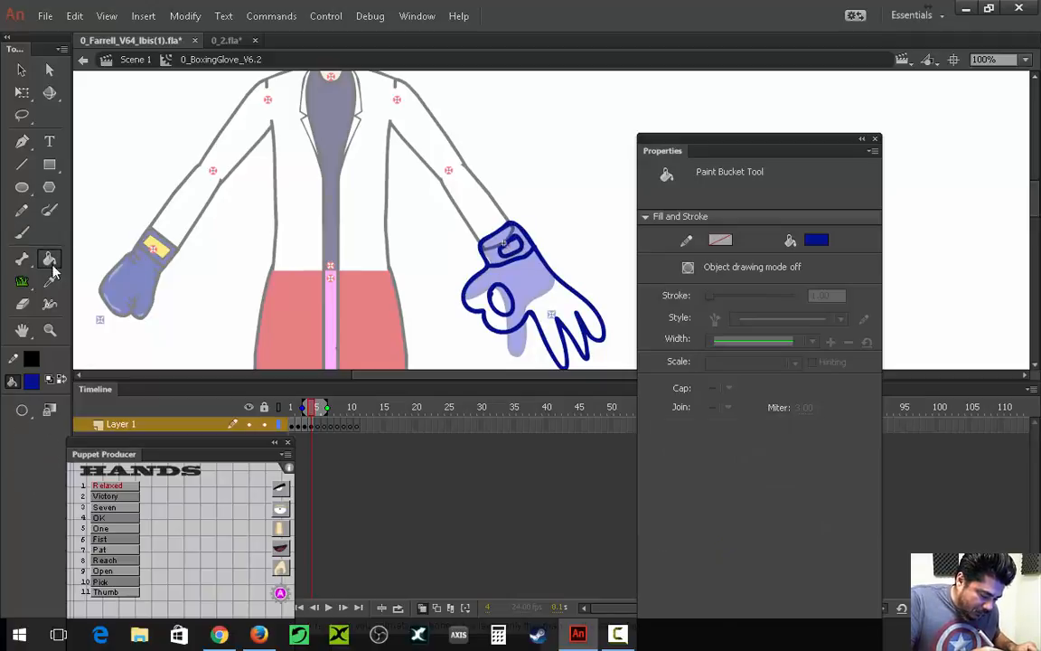
left_click(60, 379)
left_click(539, 263)
left_click(492, 237)
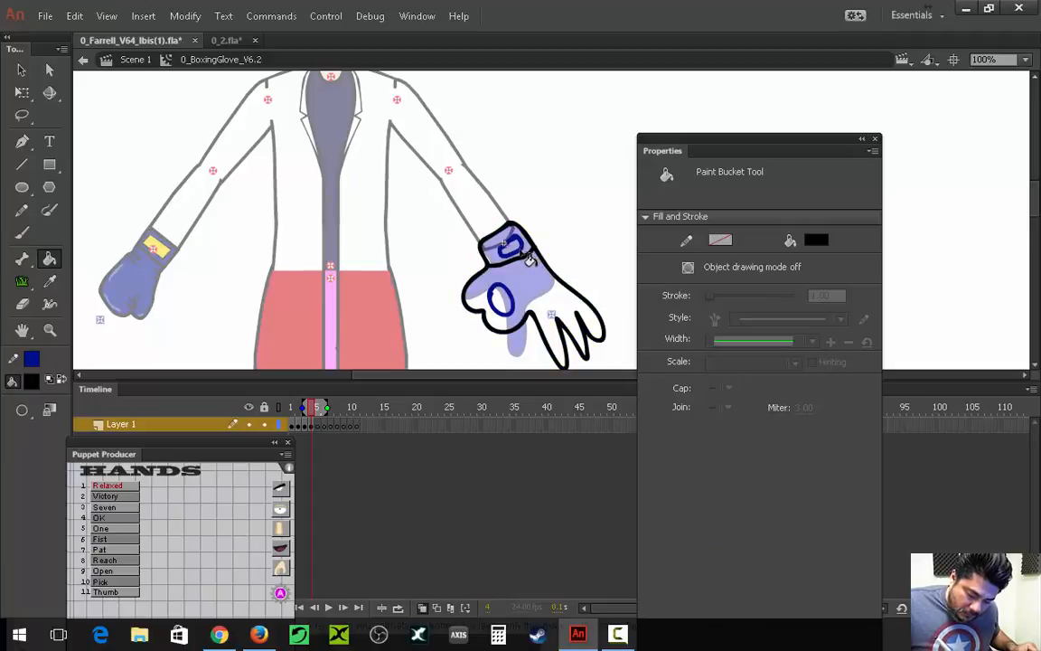
left_click(495, 298)
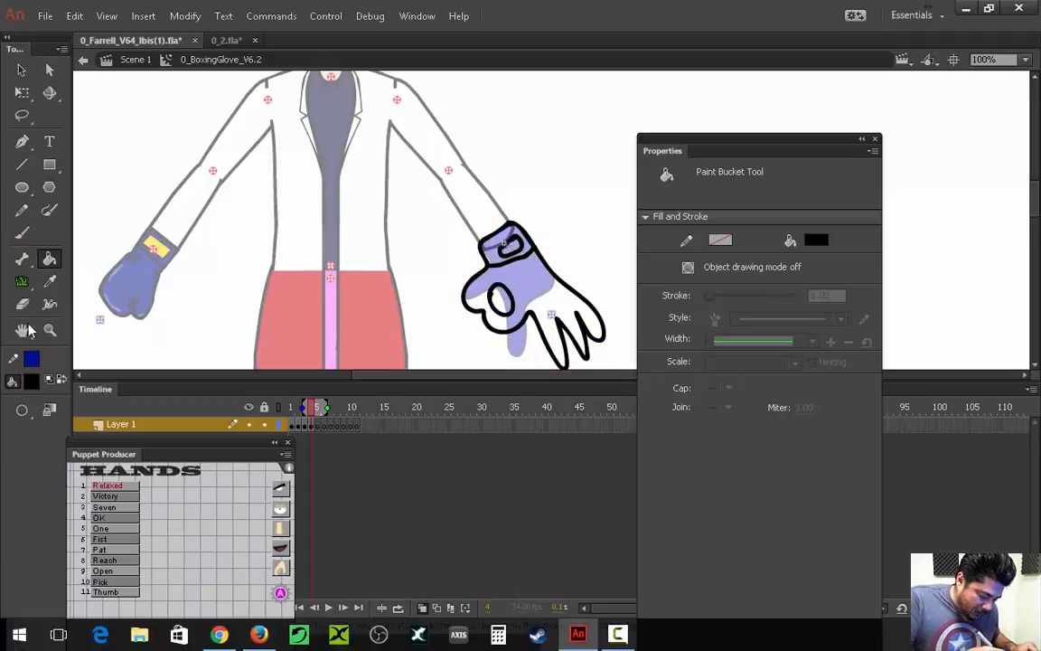
Fill the OK hand and its cuff on frame 4 with the glove's blue.
left_click(61, 379)
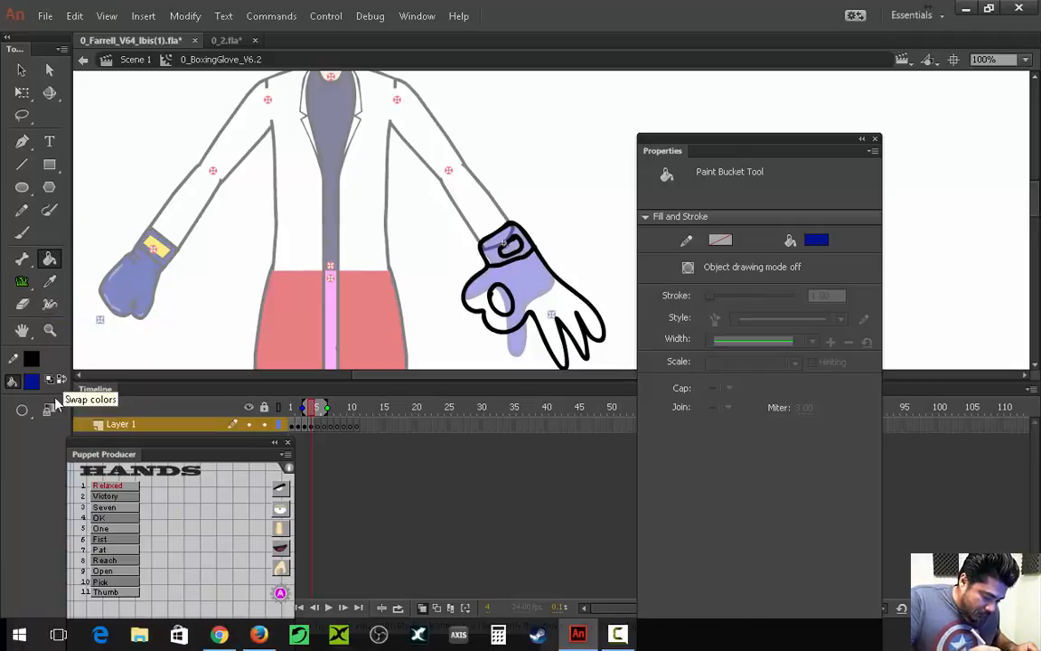
left_click(497, 262)
left_click(503, 249)
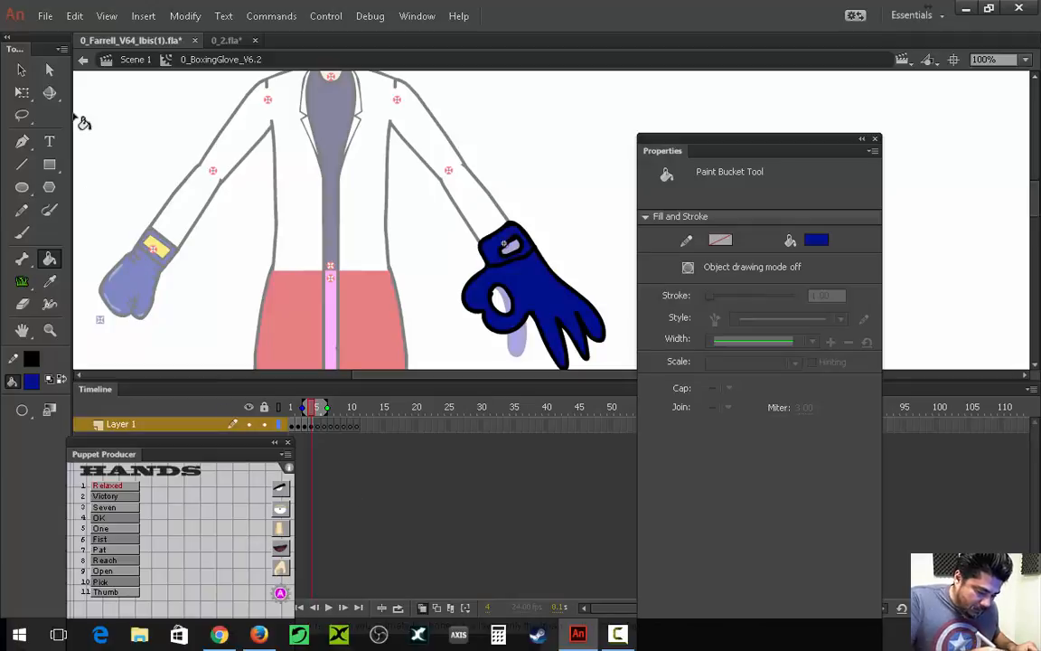
Nest the whole OK hand drawing on frame 4 into its symbol with Puppet Producer.
left_click(22, 69)
left_click_drag(392, 203, 580, 384)
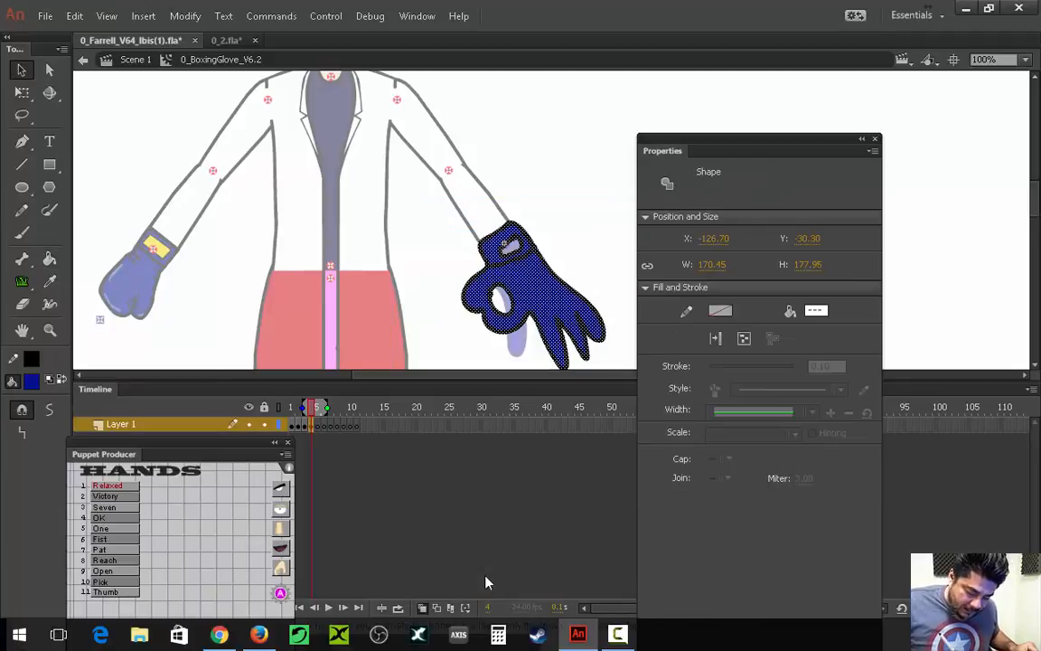
left_click(122, 534)
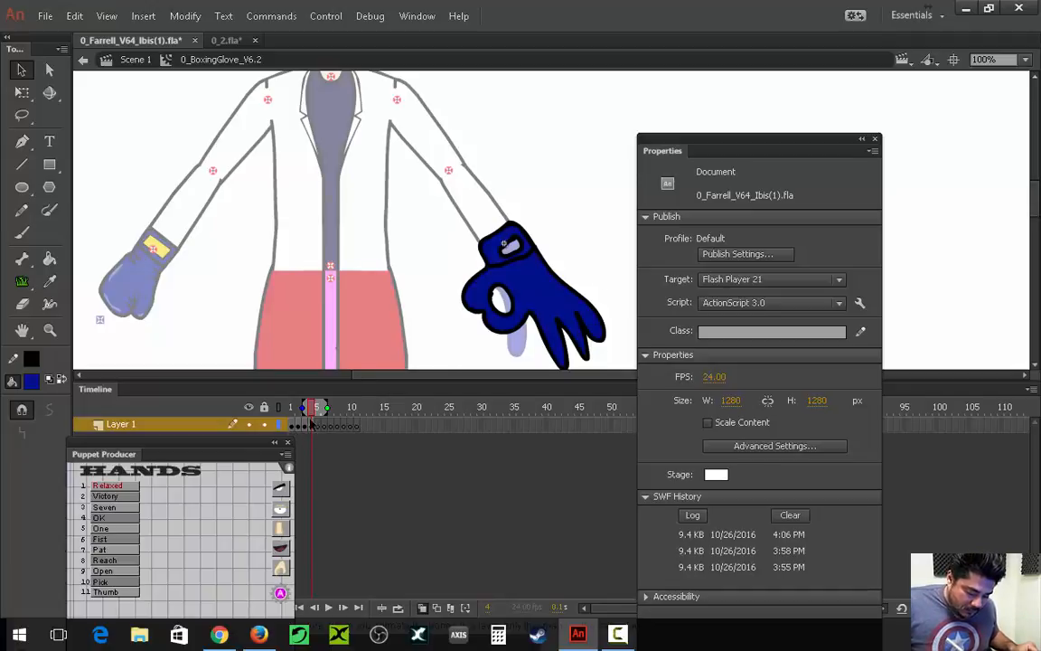
Turn on Edit Multiple Frames and extend its range back to frame 1.
left_click(451, 609)
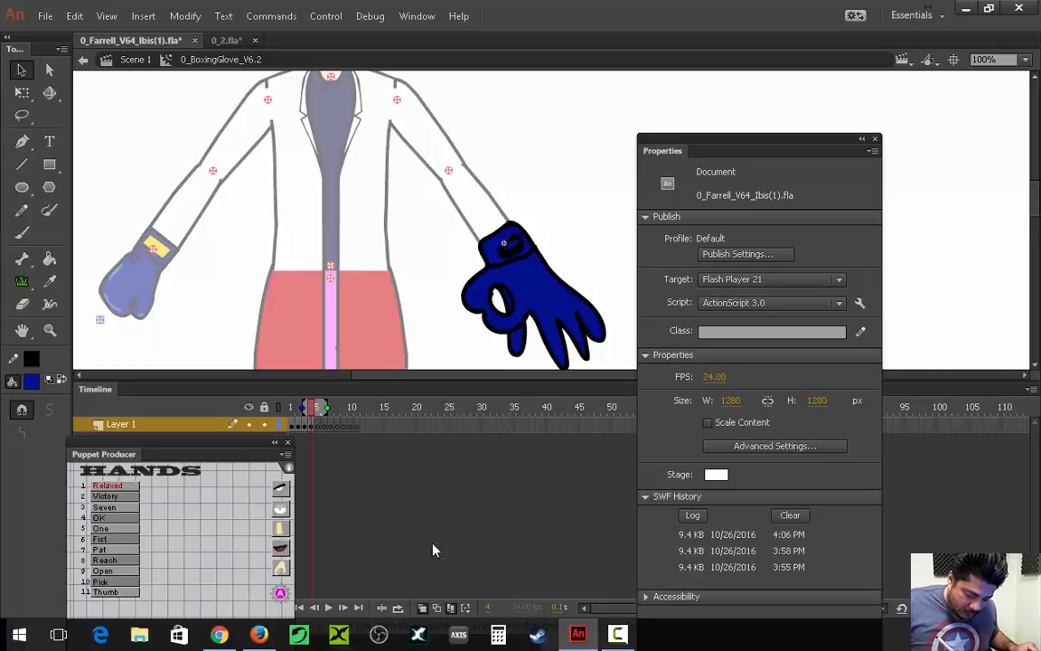
left_click(311, 425)
left_click(311, 426)
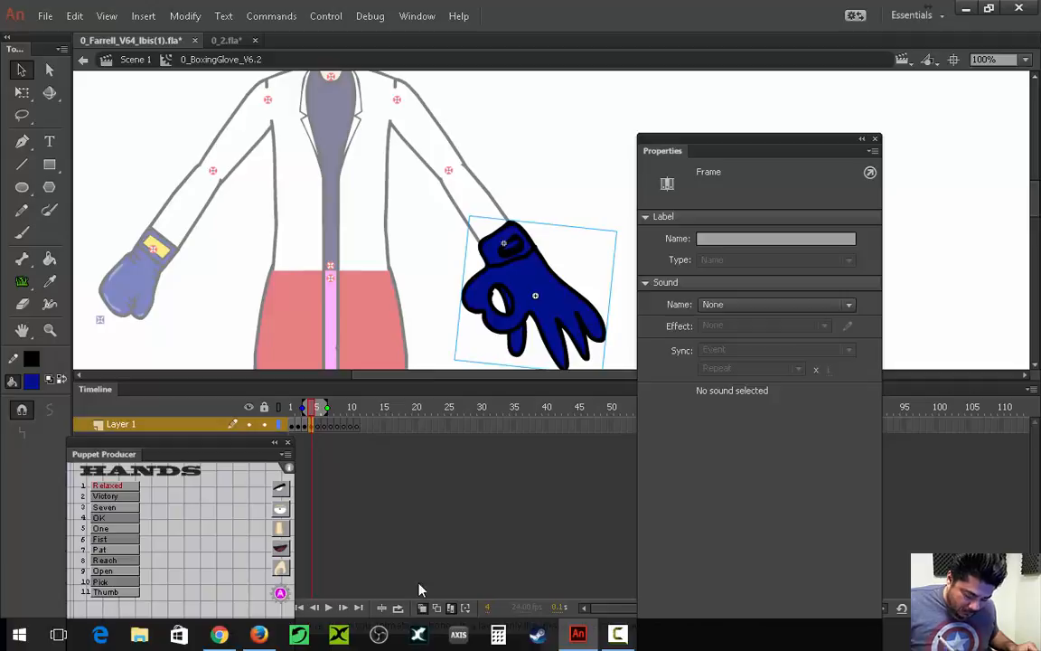
left_click(453, 609)
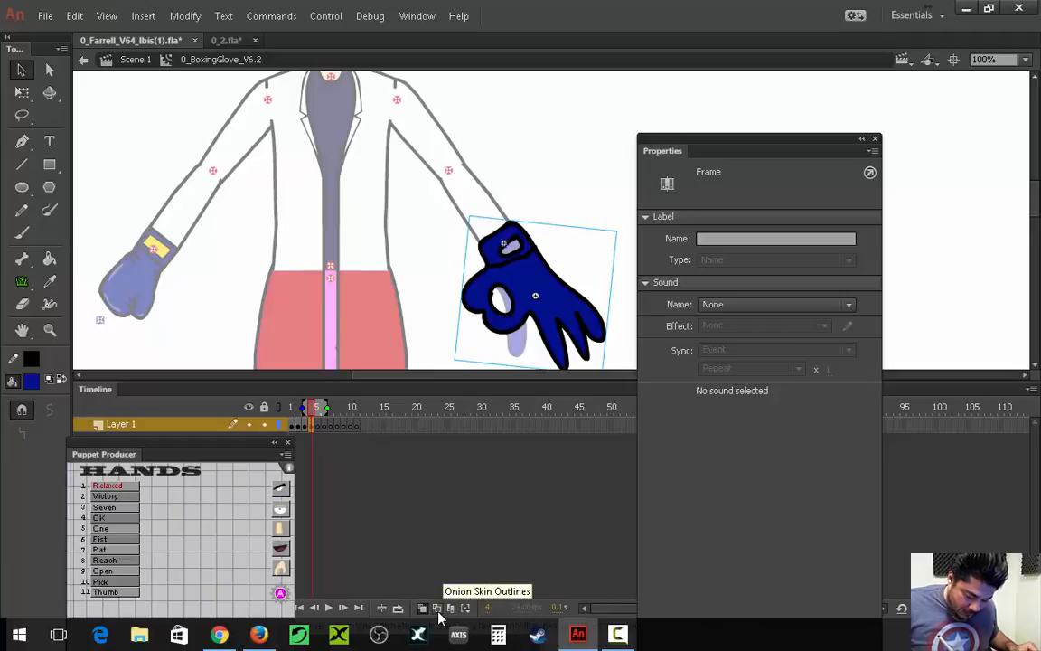
left_click(452, 609)
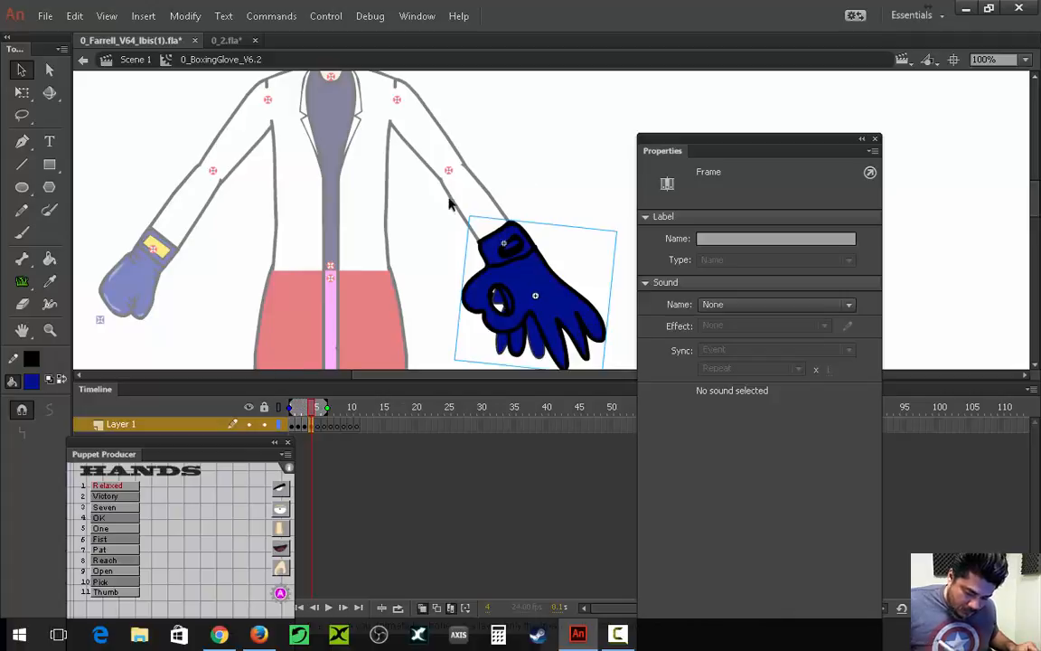
Break apart the nested hands on frames 1 to 4 into plain shapes and turn off onion skinning.
left_click_drag(387, 192, 632, 379)
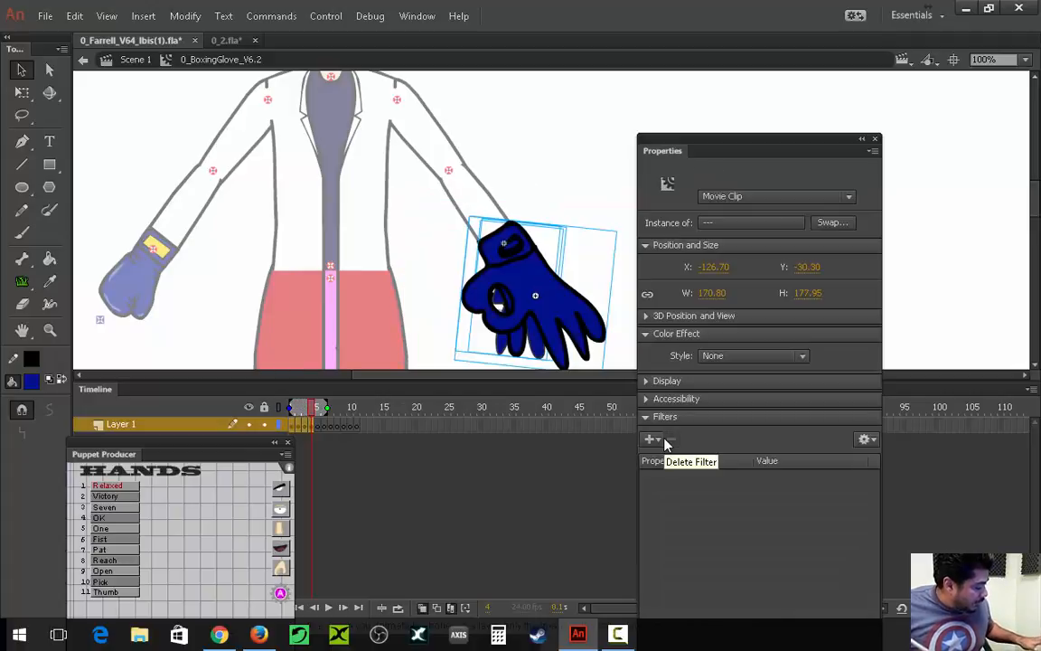
key("ctrl+b")
left_click(574, 215)
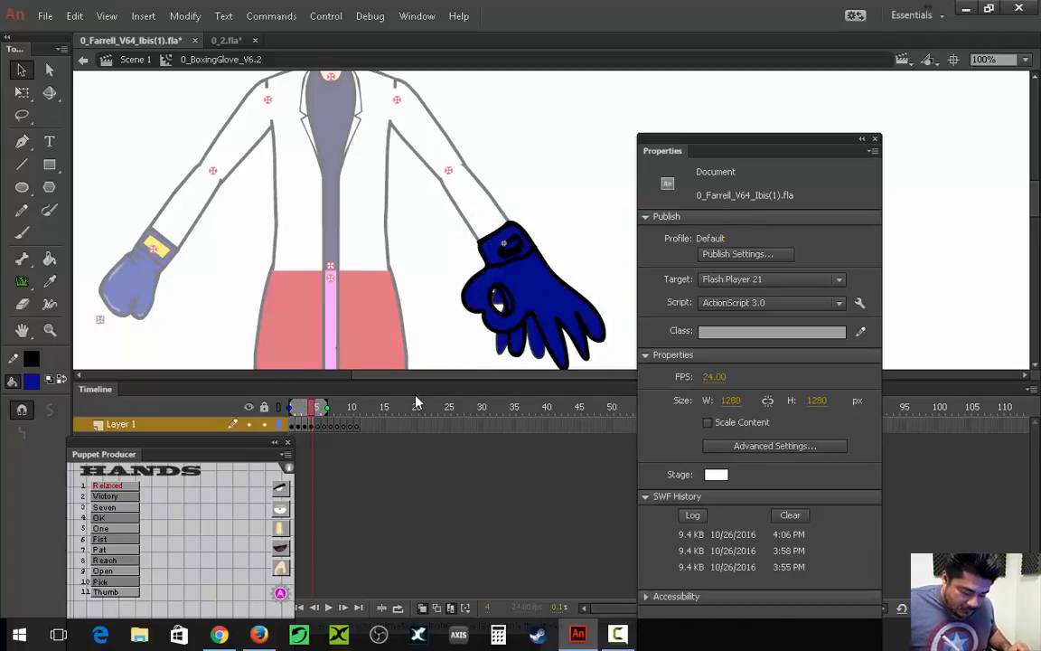
left_click(545, 280)
left_click(467, 297)
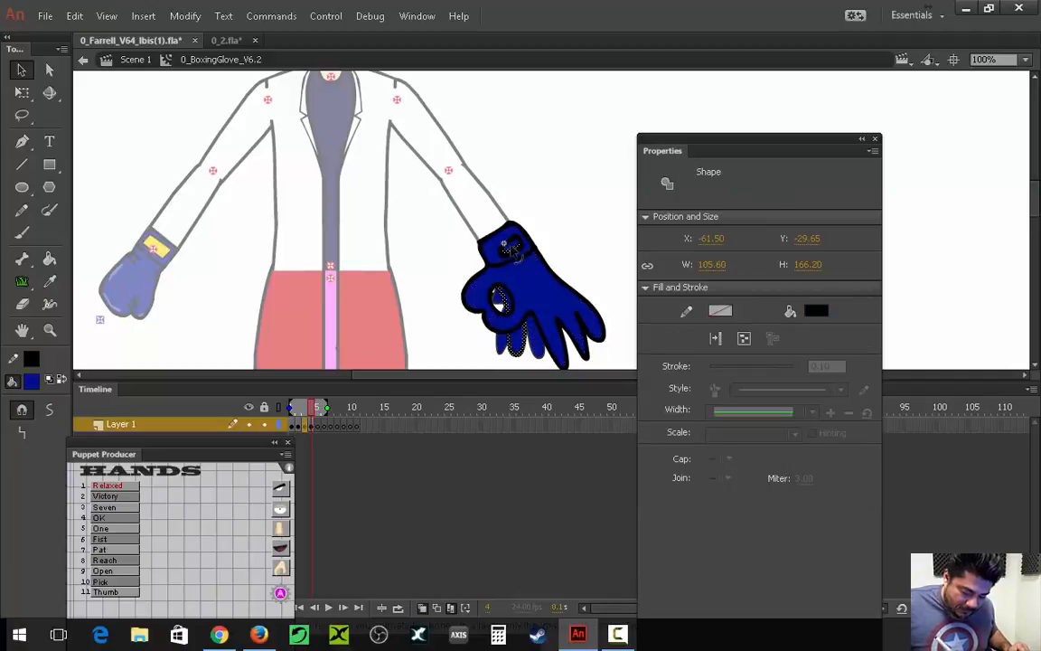
left_click(436, 607)
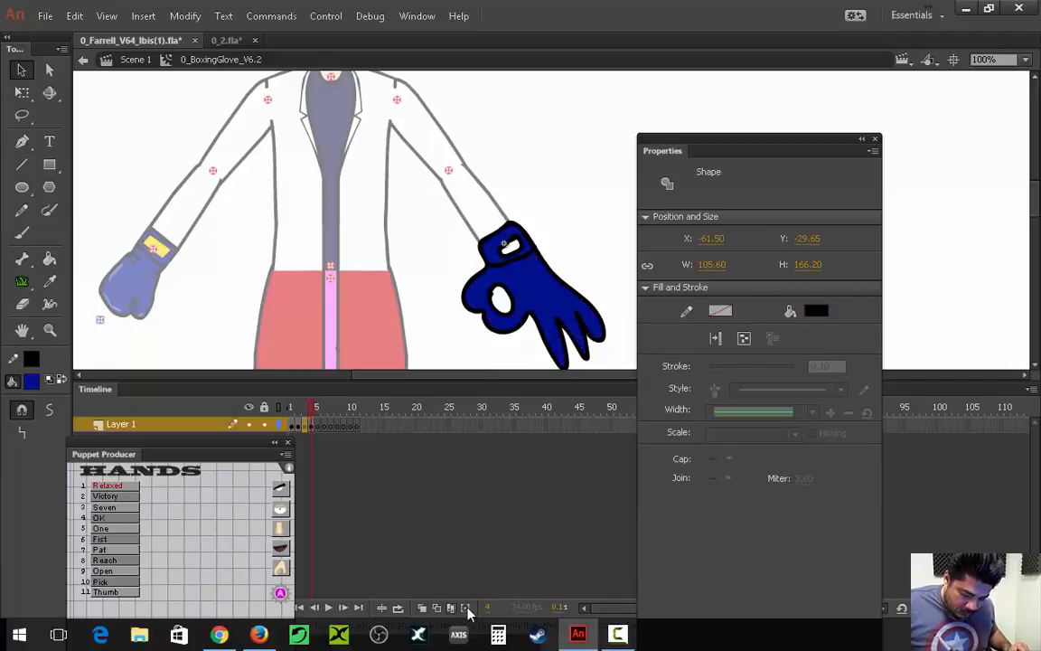
Brush quick blue hand drawings on frames 5 to 7, undoing a stray stroke along the way.
left_click(49, 259)
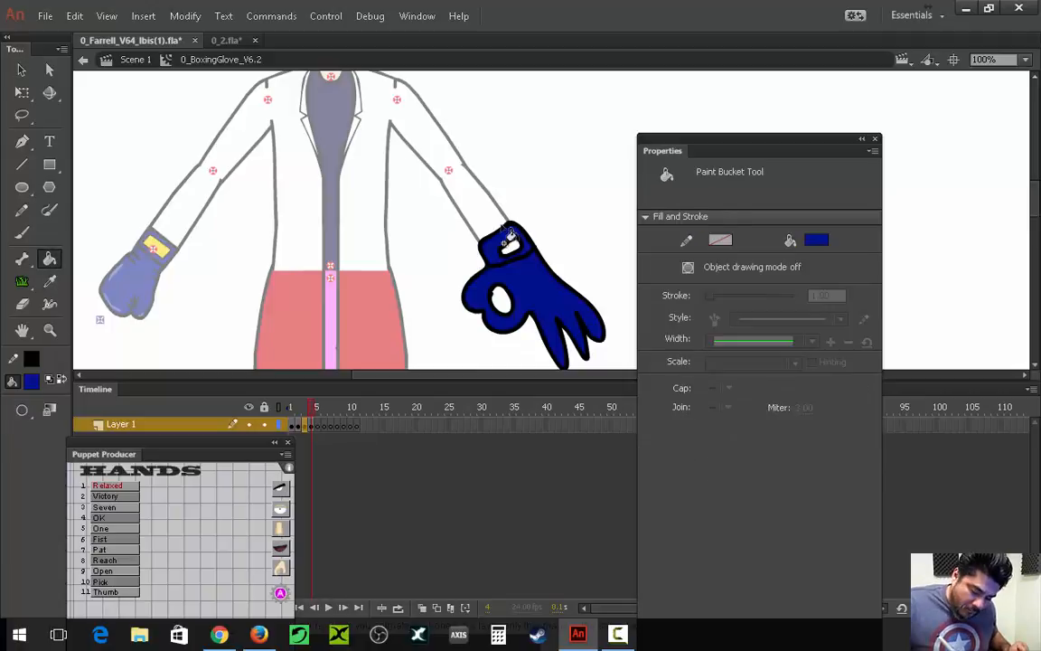
left_click(317, 424)
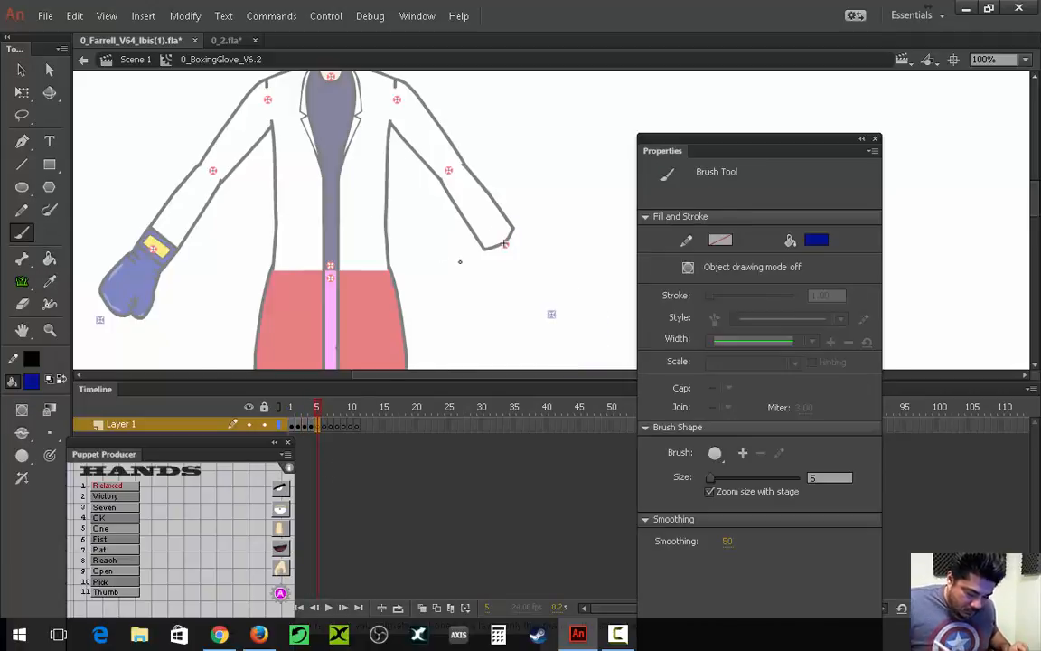
mouse_move(505, 243)
left_mouse_down()
mouse_move(520, 289)
mouse_move(533, 271)
mouse_move(542, 290)
mouse_move(497, 230)
mouse_move(523, 301)
mouse_move(542, 298)
mouse_move(506, 271)
mouse_move(533, 244)
mouse_move(553, 256)
mouse_move(502, 271)
mouse_move(500, 303)
mouse_move(562, 296)
mouse_move(506, 334)
mouse_move(521, 352)
mouse_move(542, 265)
mouse_move(503, 242)
left_mouse_up()
key("ctrl+z")
key("period")
key("period")
Brush a curved hook with a scribbled cuff on frame 8 and fill the hook with blue.
mouse_move(505, 288)
left_mouse_down()
mouse_move(522, 266)
mouse_move(534, 328)
mouse_move(502, 326)
mouse_move(511, 346)
mouse_move(557, 315)
mouse_move(554, 328)
mouse_move(537, 261)
left_mouse_up()
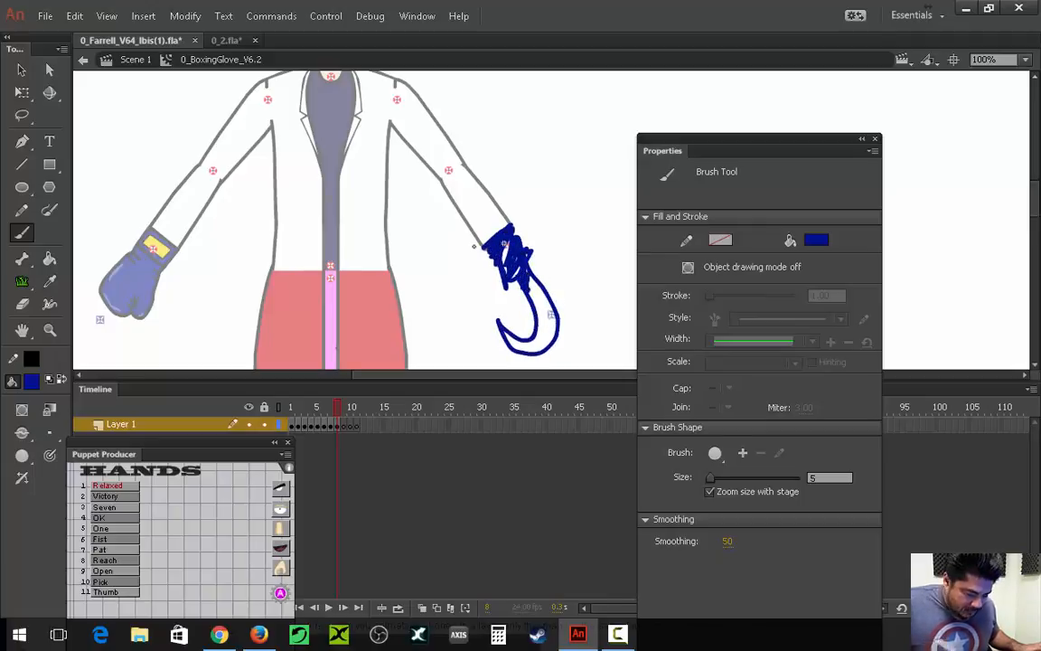
left_click(50, 258)
left_click(562, 314)
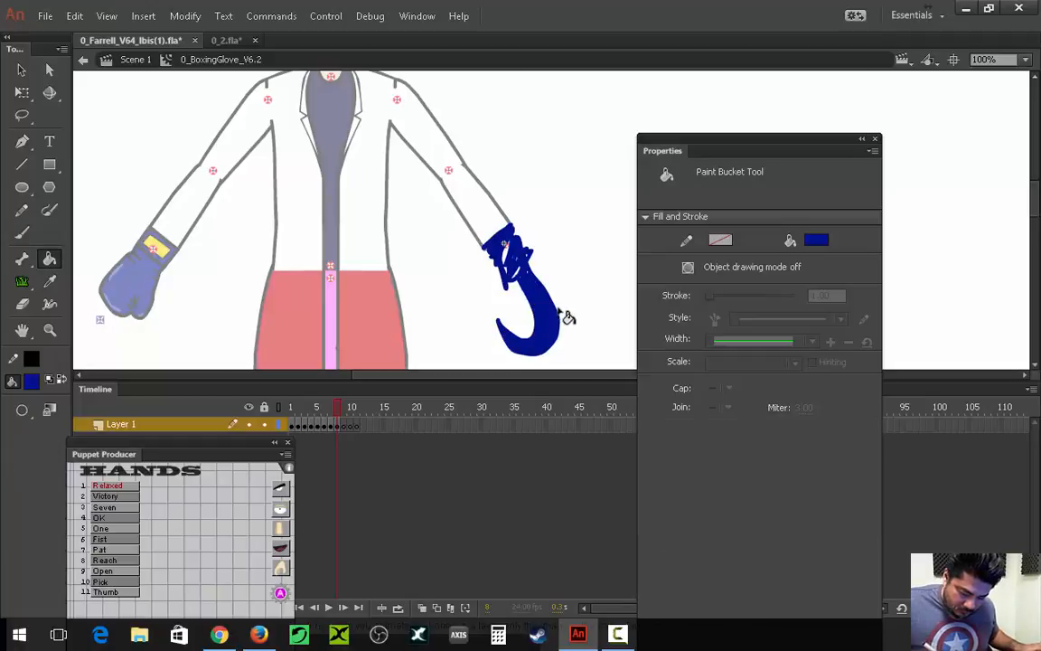
Brush a cuff with a chain of round links and a pointed end piece on frame 9 in blue, size 5.
key("ctrl+z")
key("ctrl+z")
key("ctrl+z")
left_click(22, 232)
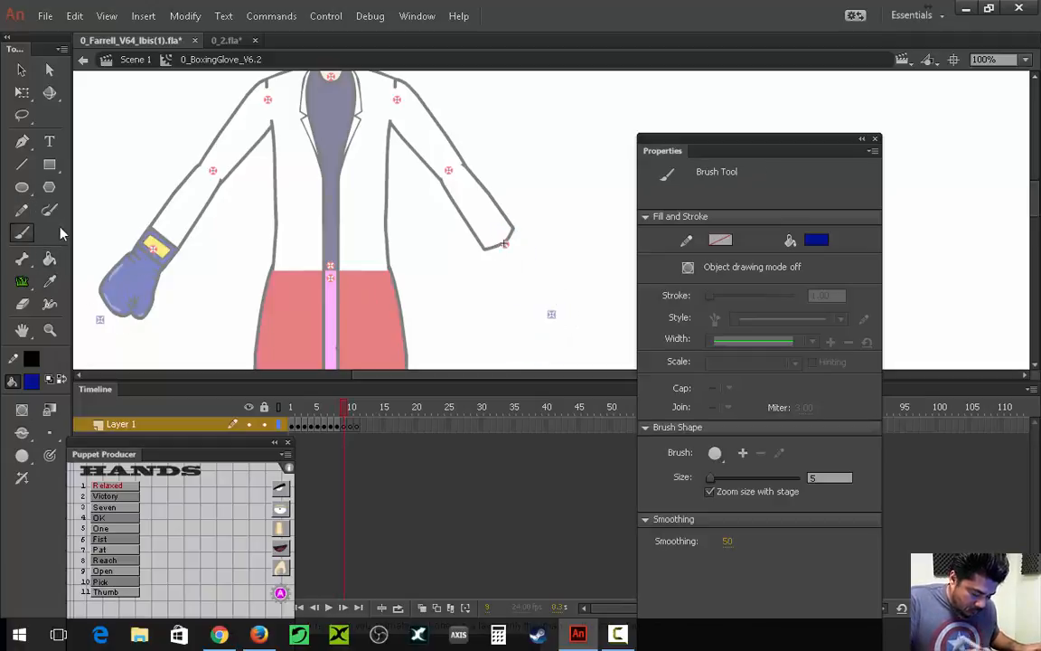
mouse_move(504, 244)
left_mouse_down()
mouse_move(514, 272)
mouse_move(521, 254)
mouse_move(510, 256)
mouse_move(552, 327)
mouse_move(583, 325)
mouse_move(590, 358)
left_mouse_up()
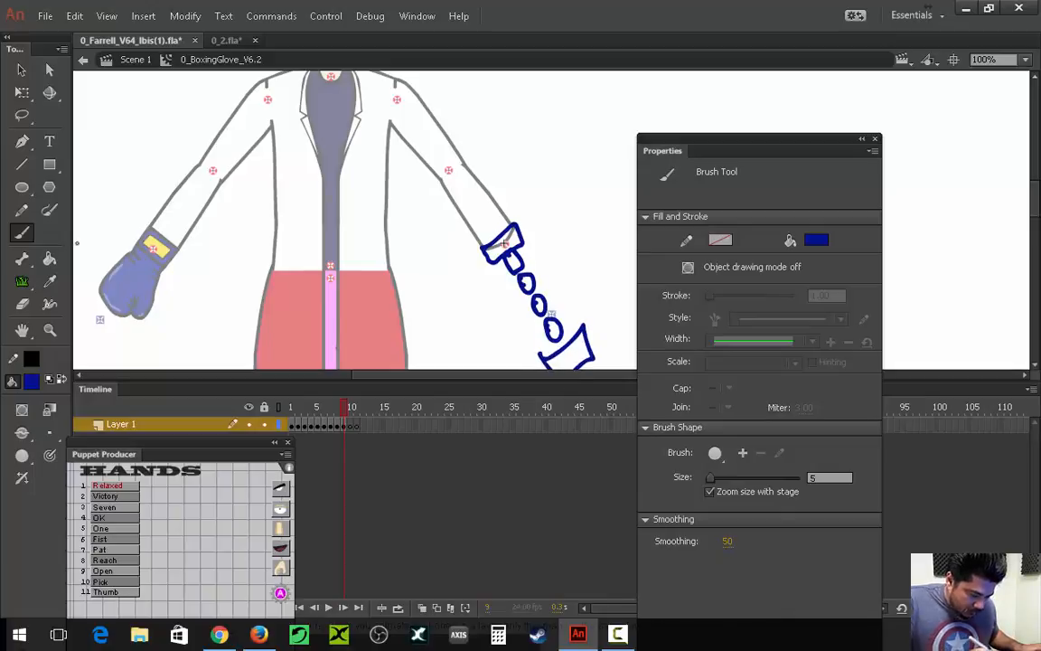
Fill the round chain links and the end piece on frame 9 with blue, and advance to frame 10.
left_click(50, 258)
left_click(566, 350)
left_click(553, 330)
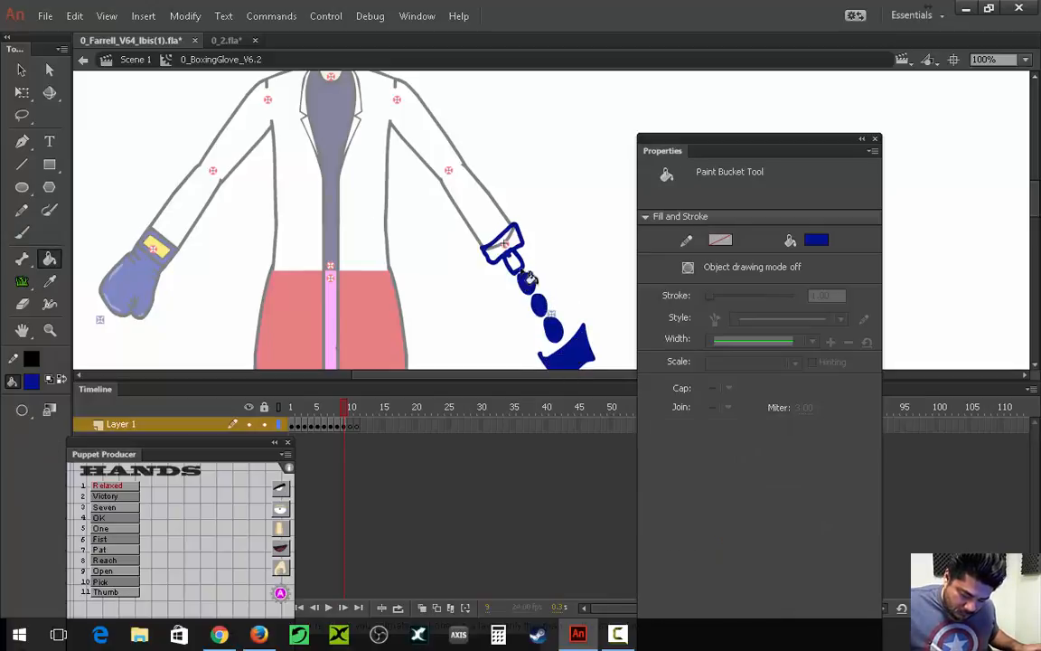
key(".")
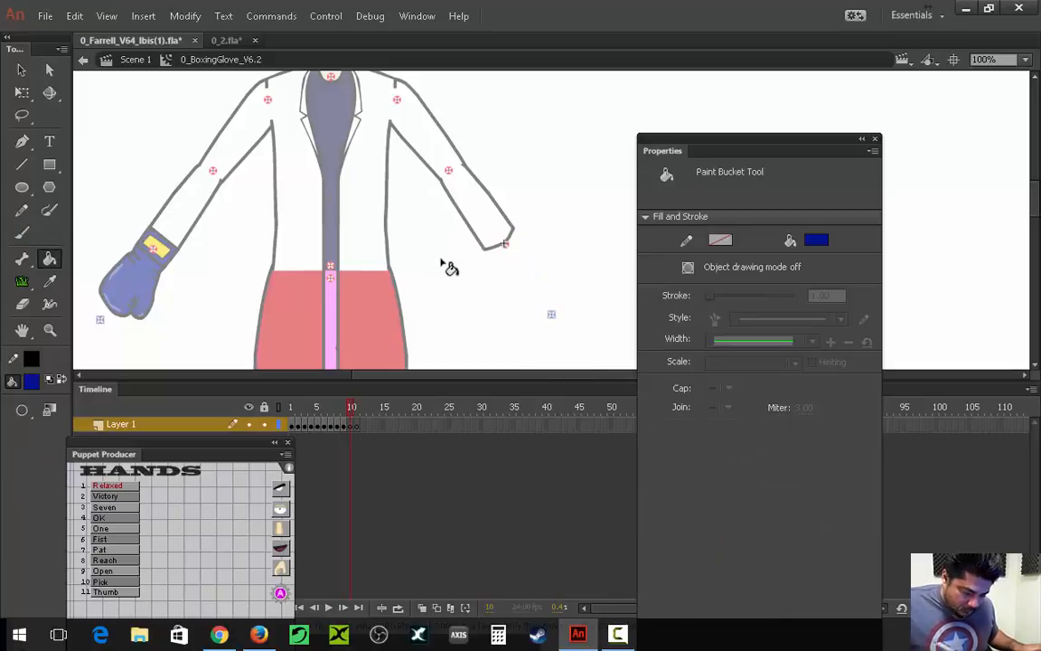
Brush a double-outlined ring at the sleeve end on frame 10 and fill its band with blue.
left_click(22, 232)
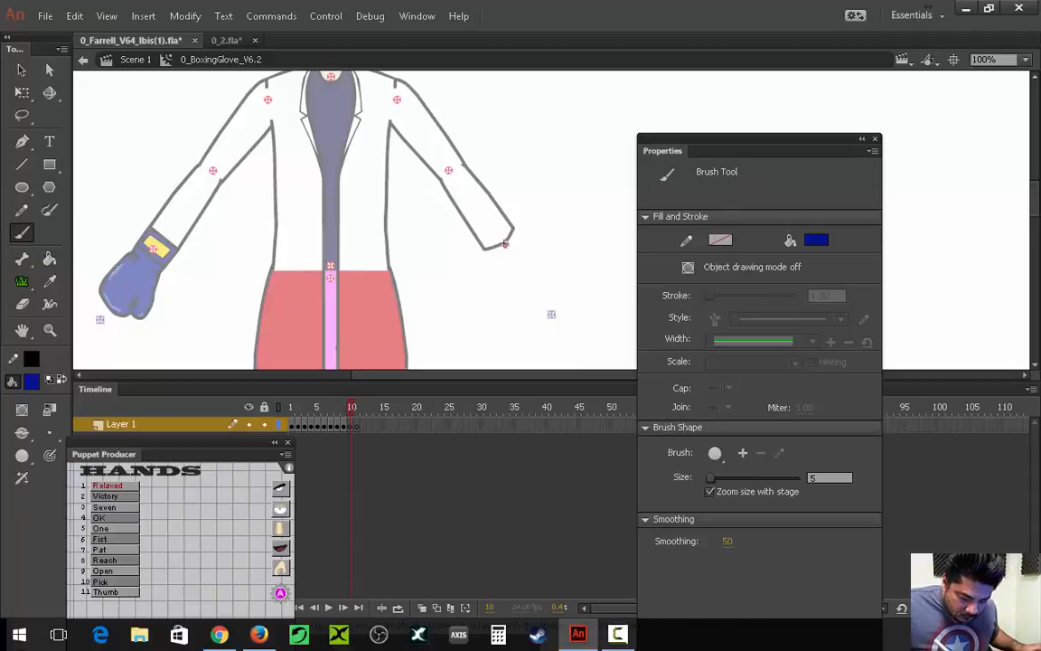
mouse_move(502, 233)
left_mouse_down()
mouse_move(547, 246)
mouse_move(503, 226)
mouse_move(533, 271)
mouse_move(503, 244)
left_mouse_up()
key("k")
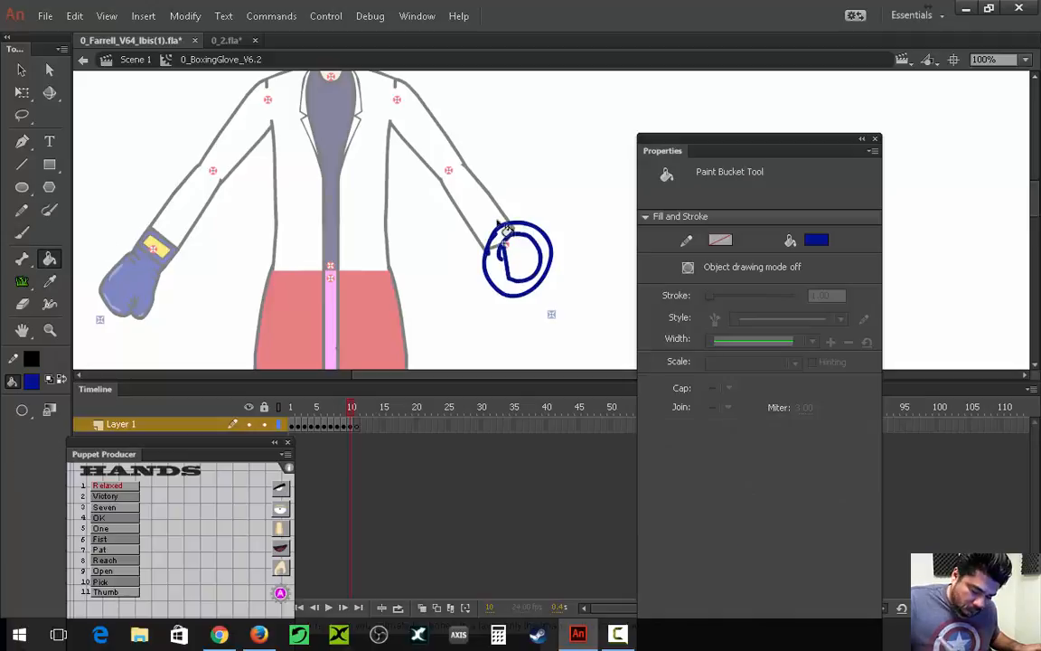
left_click(521, 291)
Brush a spiky, spread-fingered hand at the sleeve end on frame 11 and fill it with blue.
key(".")
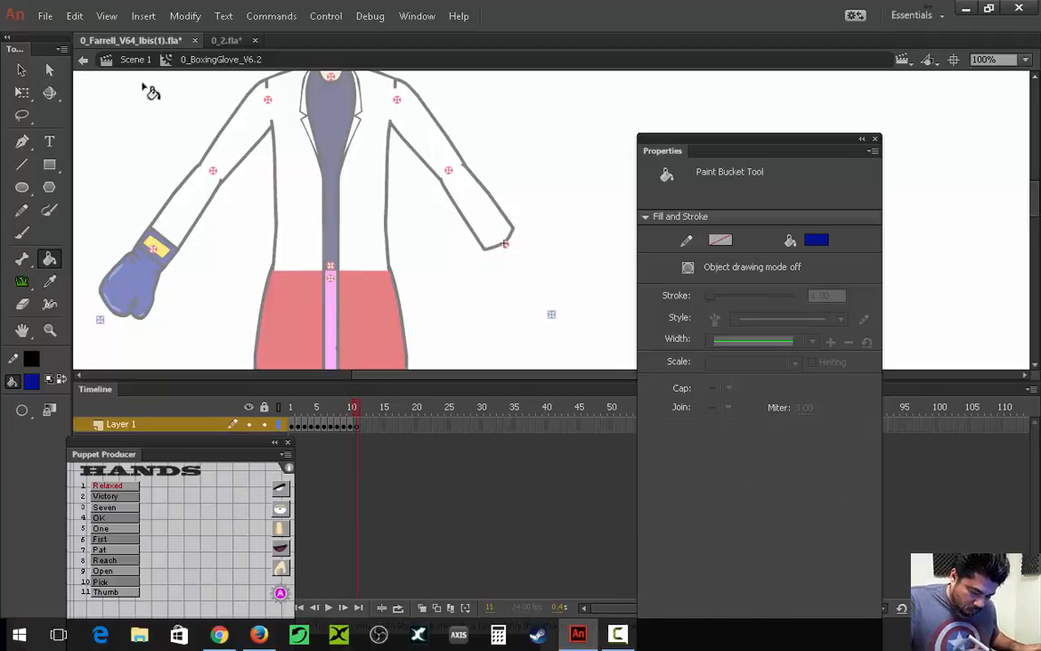
key("b")
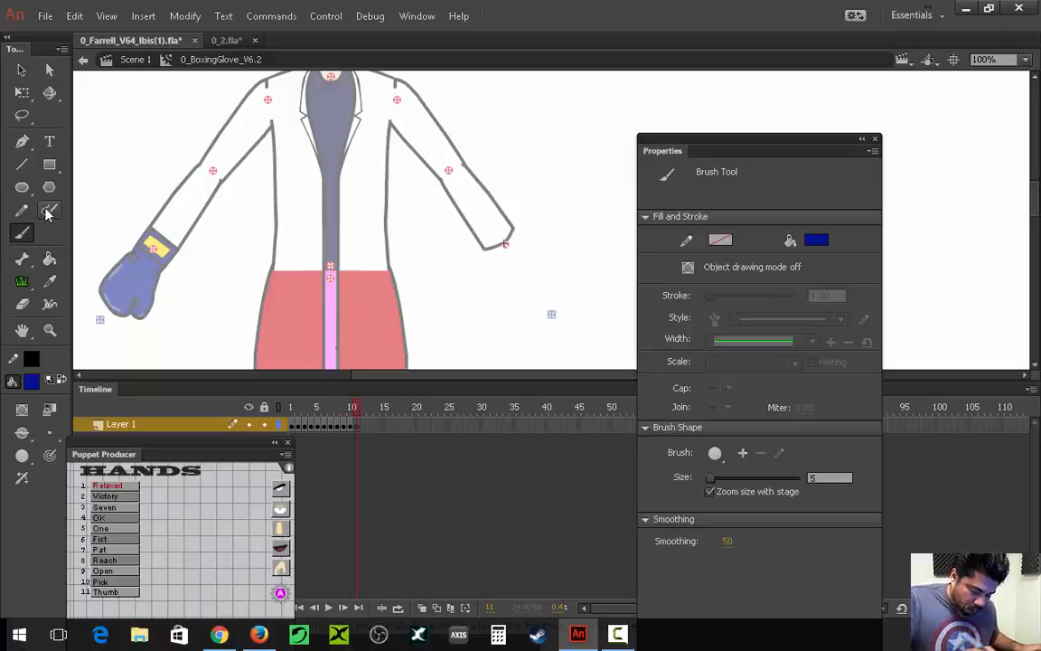
mouse_move(489, 242)
left_mouse_down()
mouse_move(512, 312)
mouse_move(547, 311)
mouse_move(555, 275)
mouse_move(530, 198)
mouse_move(493, 237)
left_mouse_up()
key("k")
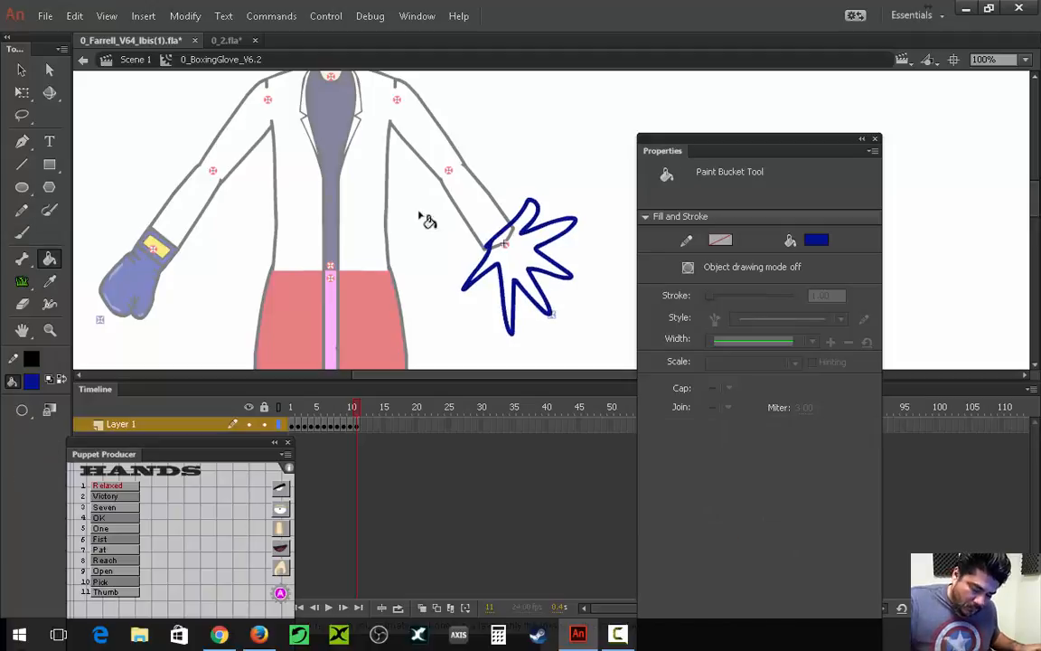
left_click(504, 242)
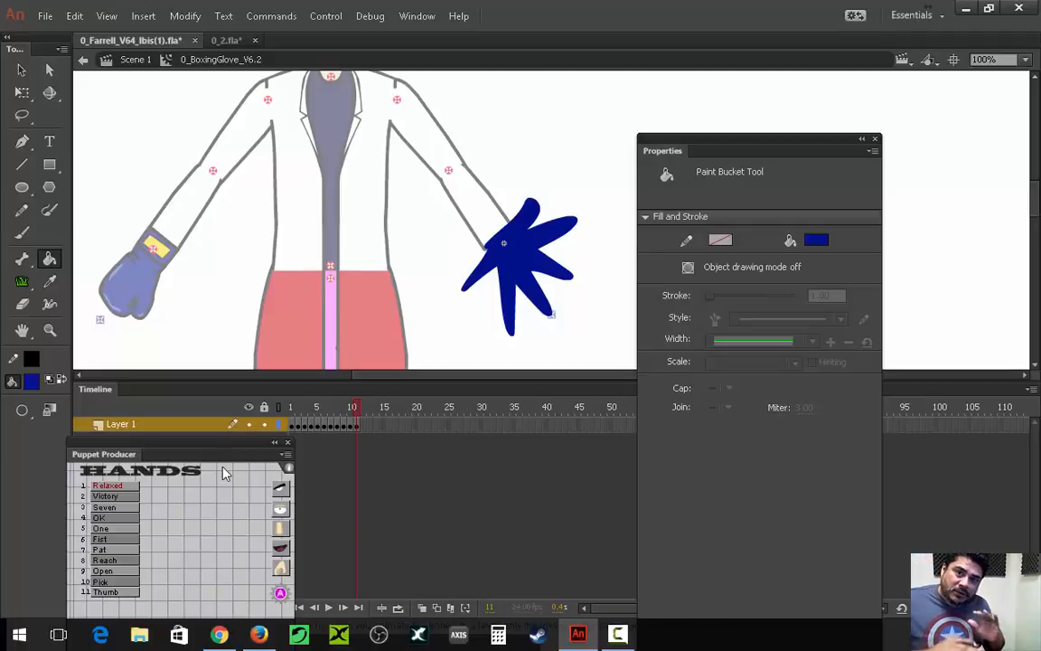
Automatically nest and name all the hand frames with Puppet Producer's hand tools, keeping its panel clear of the timeline.
left_click_drag(98, 453, 98, 303)
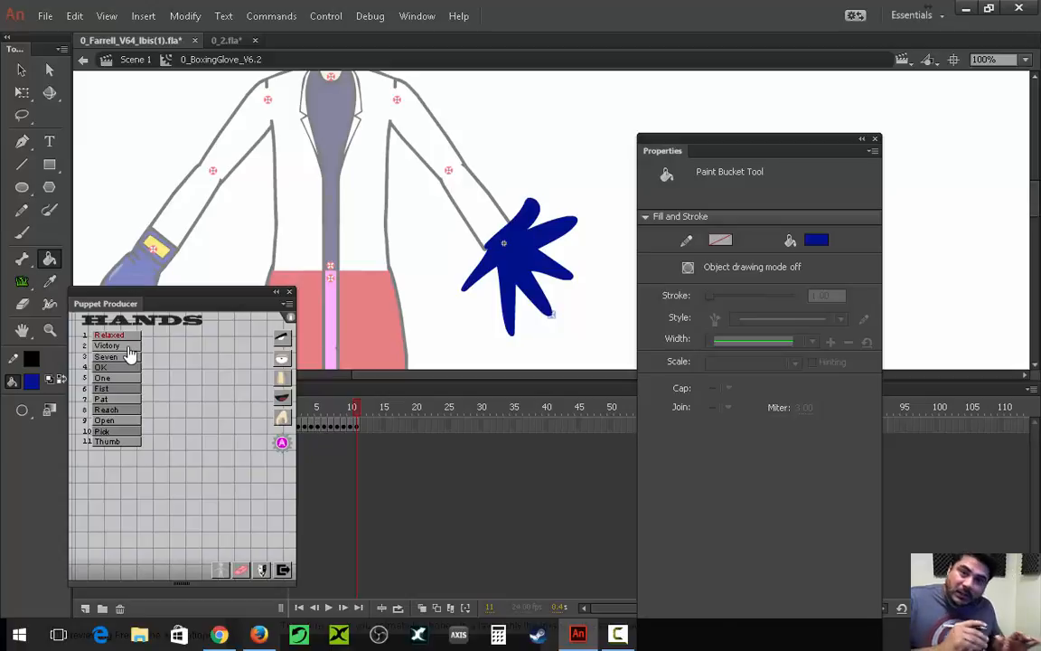
left_click_drag(204, 303, 176, 295)
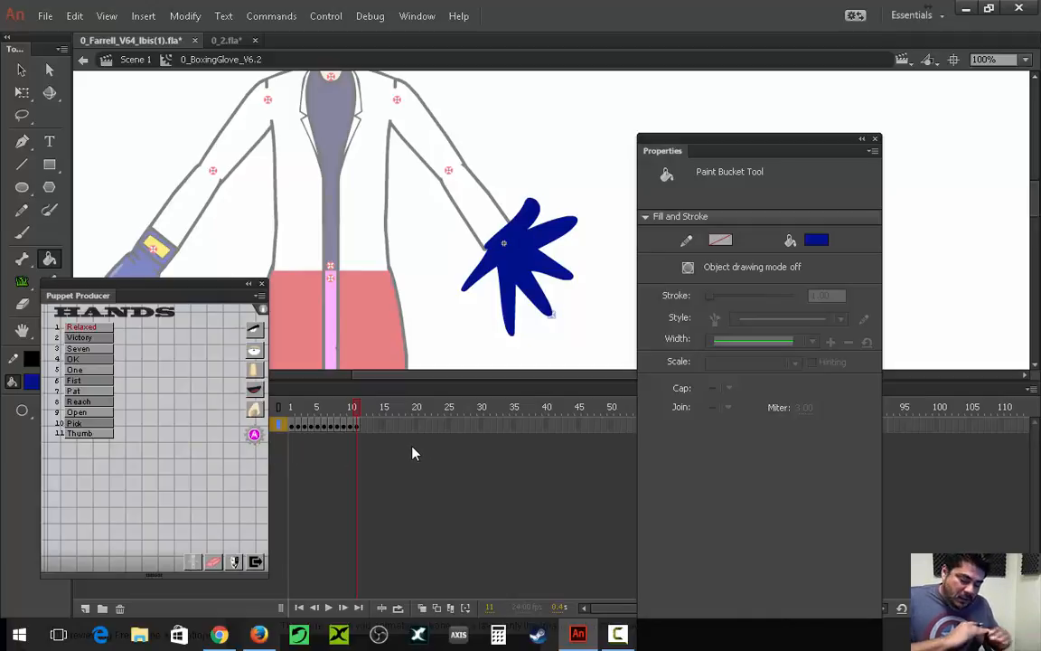
left_click(254, 435)
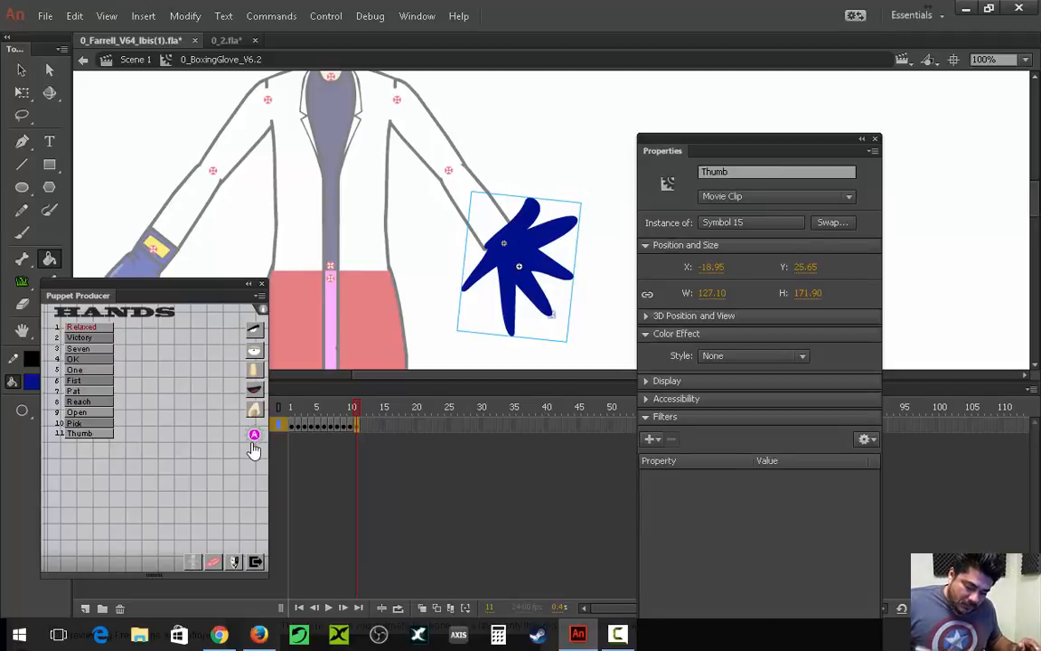
Check the instance names of the hand symbols on frames 1 to 3 against the Puppet Producer hand list.
left_click(281, 425)
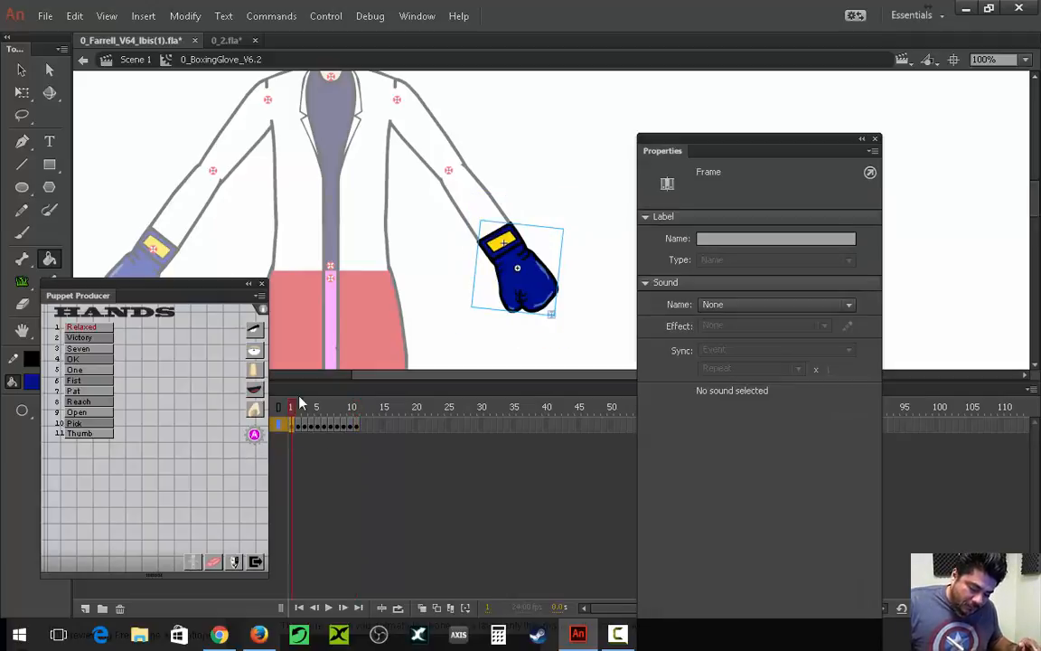
left_click(534, 273)
left_click(22, 69)
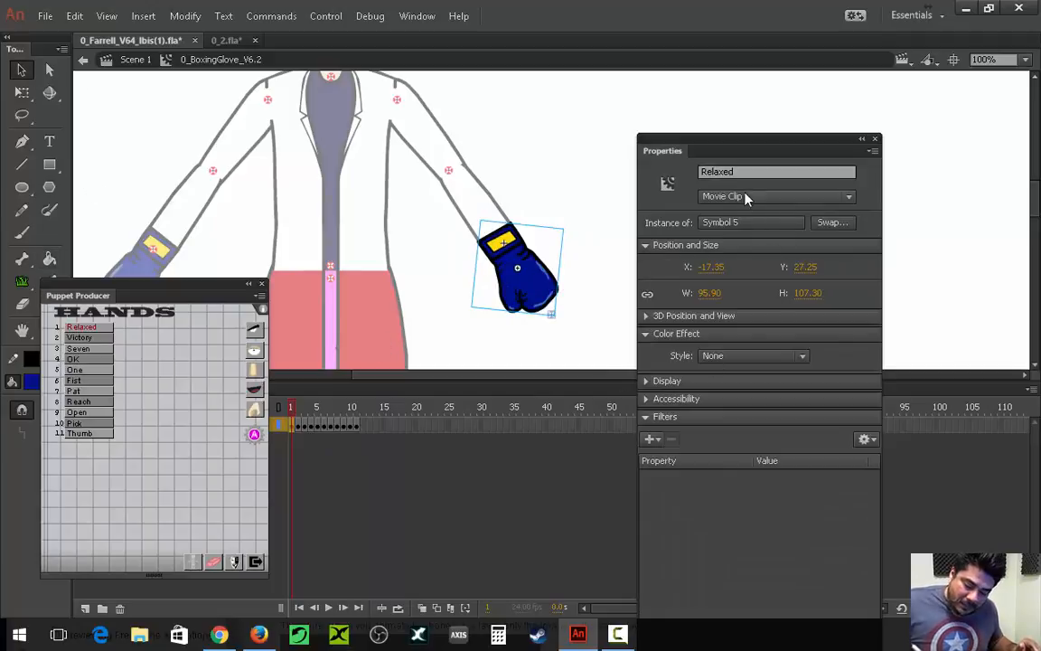
left_click(728, 172)
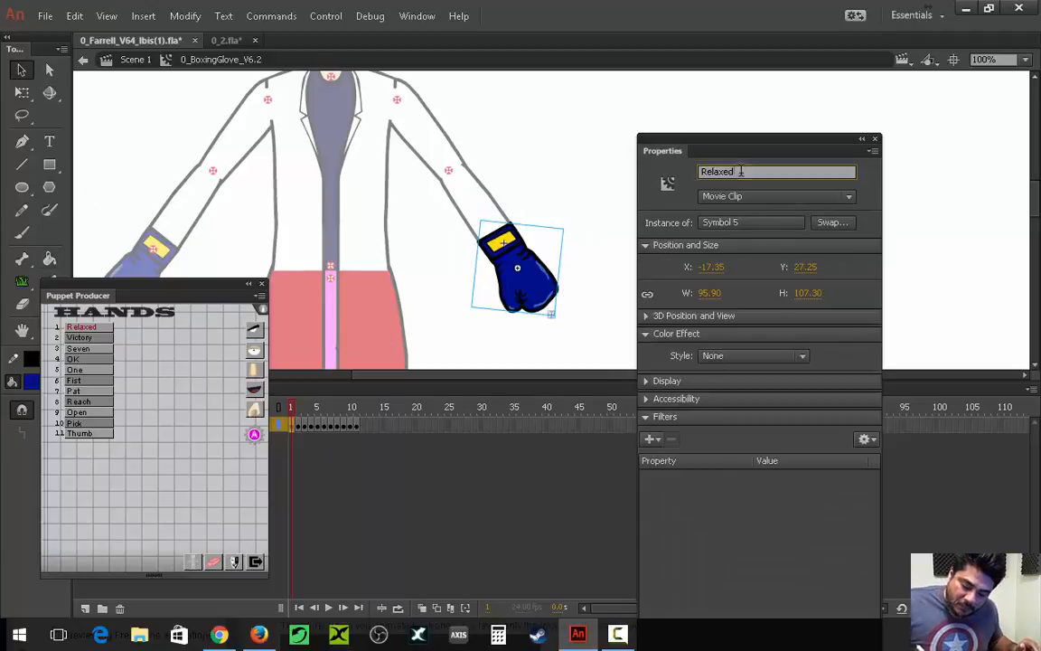
left_click(300, 430)
left_click(545, 285)
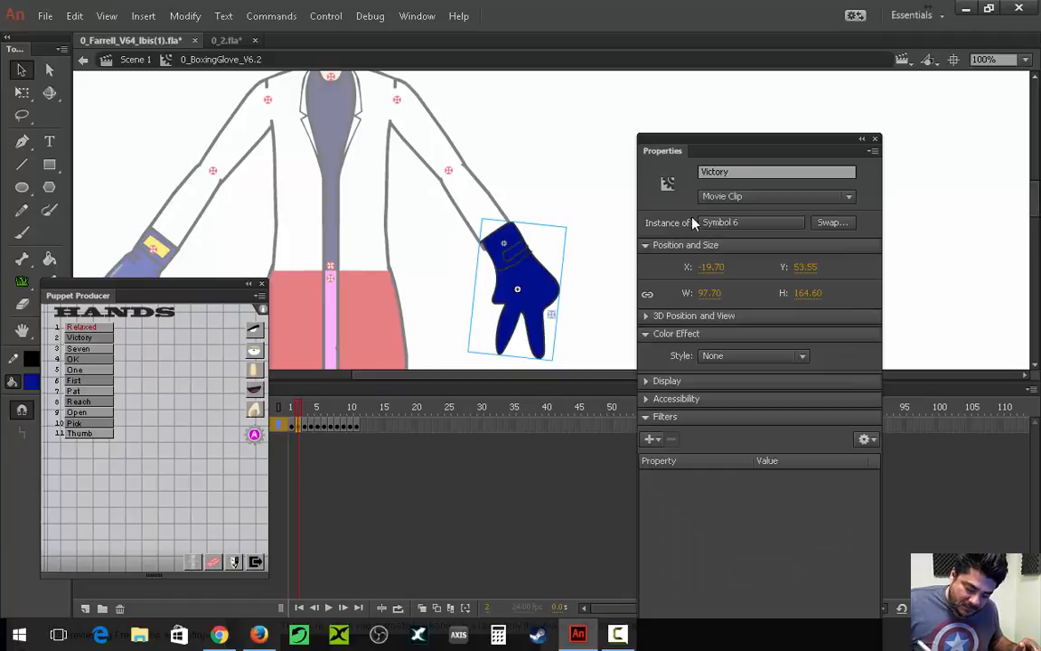
left_click(307, 431)
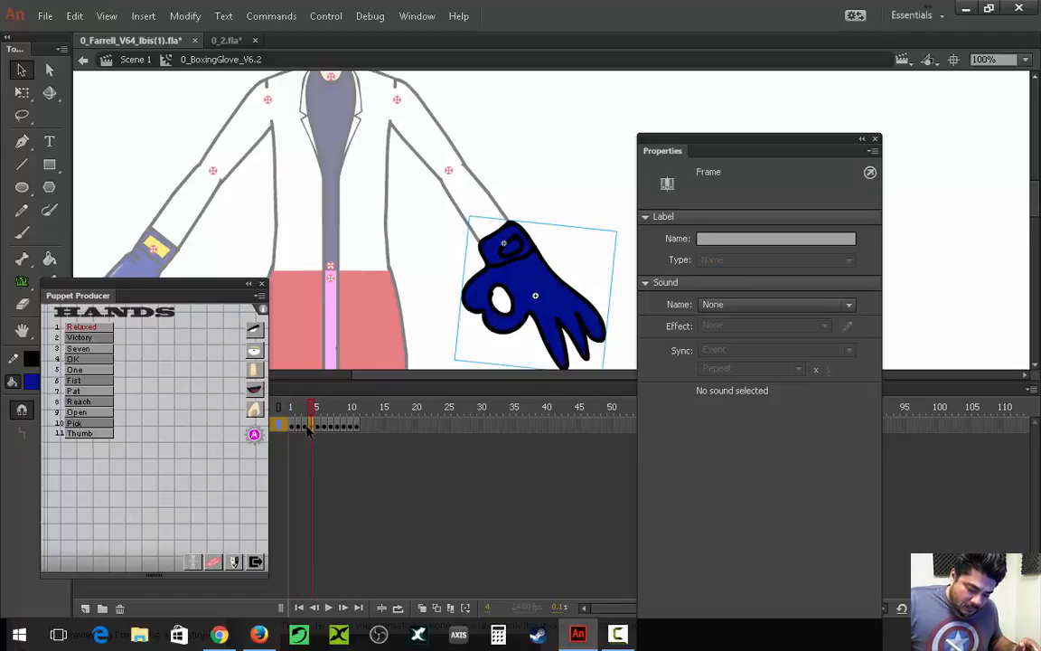
left_click(546, 291)
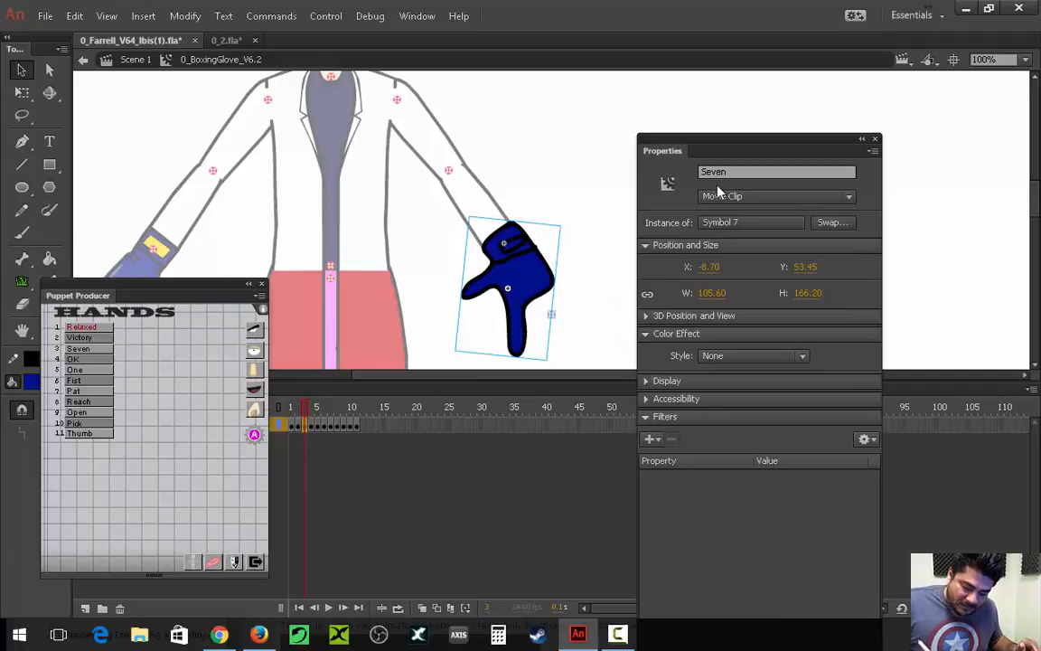
Check frames 4, 8, 10 and 11 of the glove symbol, comparing their hand instance names with the Puppet Producer list.
left_click(313, 428)
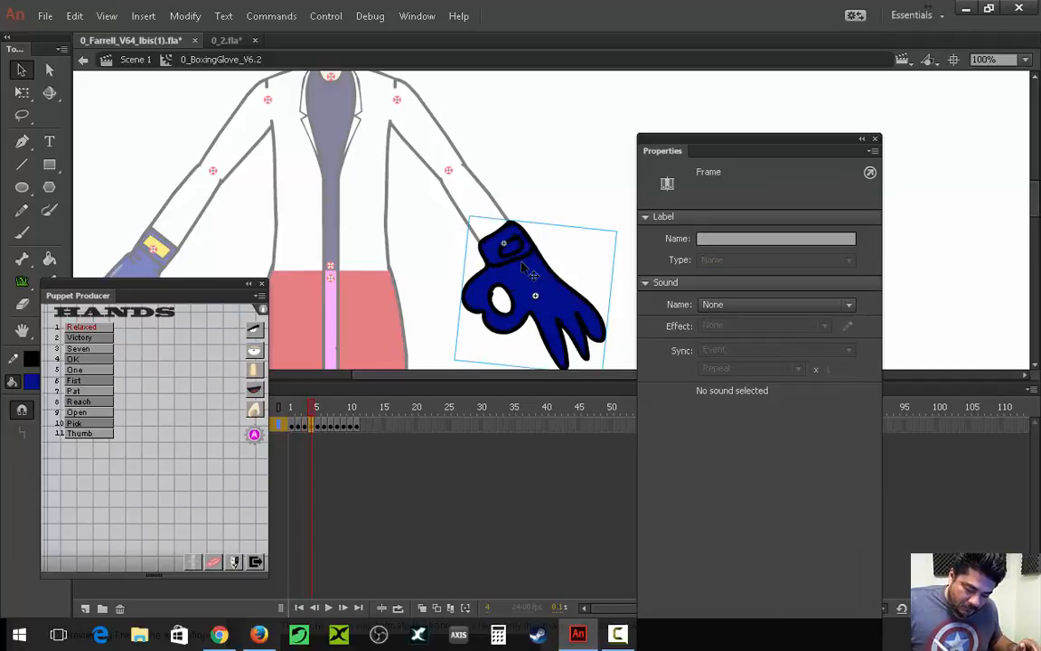
left_click(342, 428)
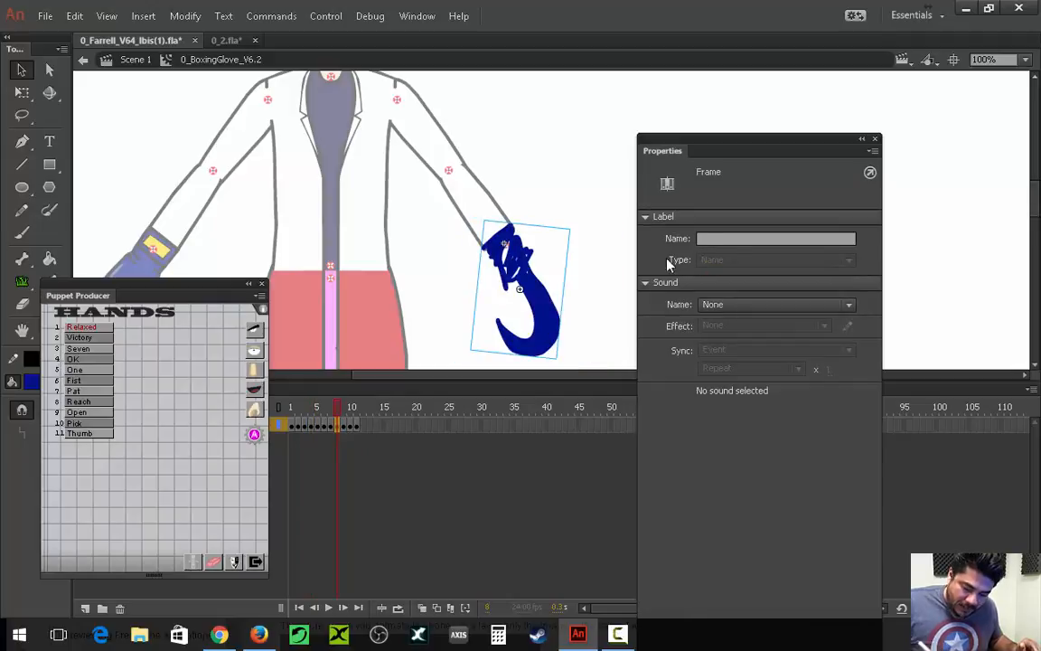
left_click(483, 258)
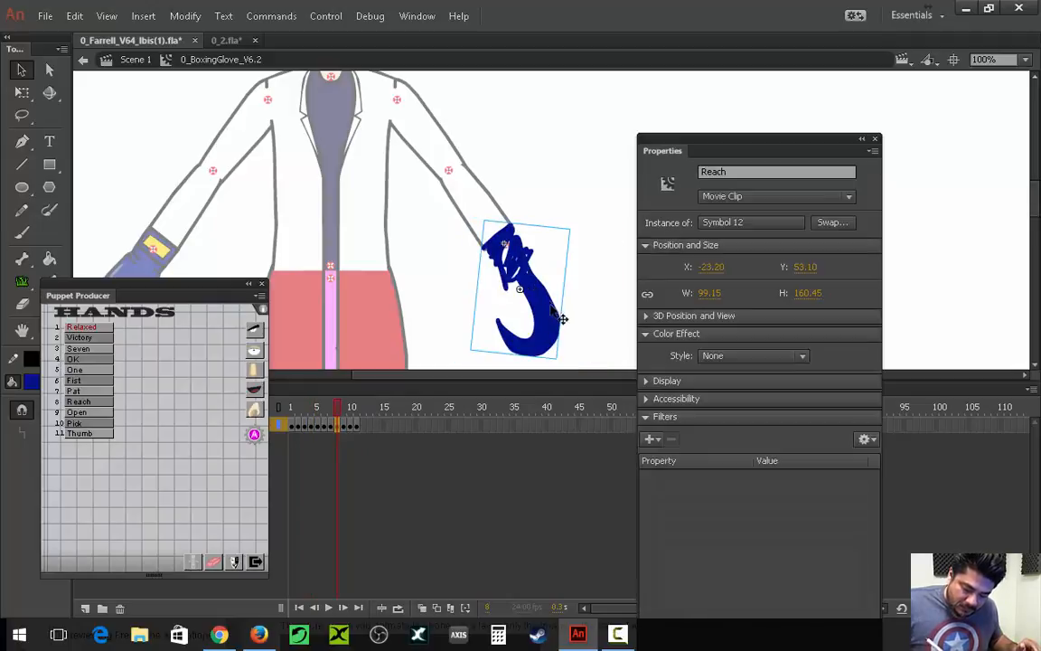
double_click(729, 170)
left_click(352, 426)
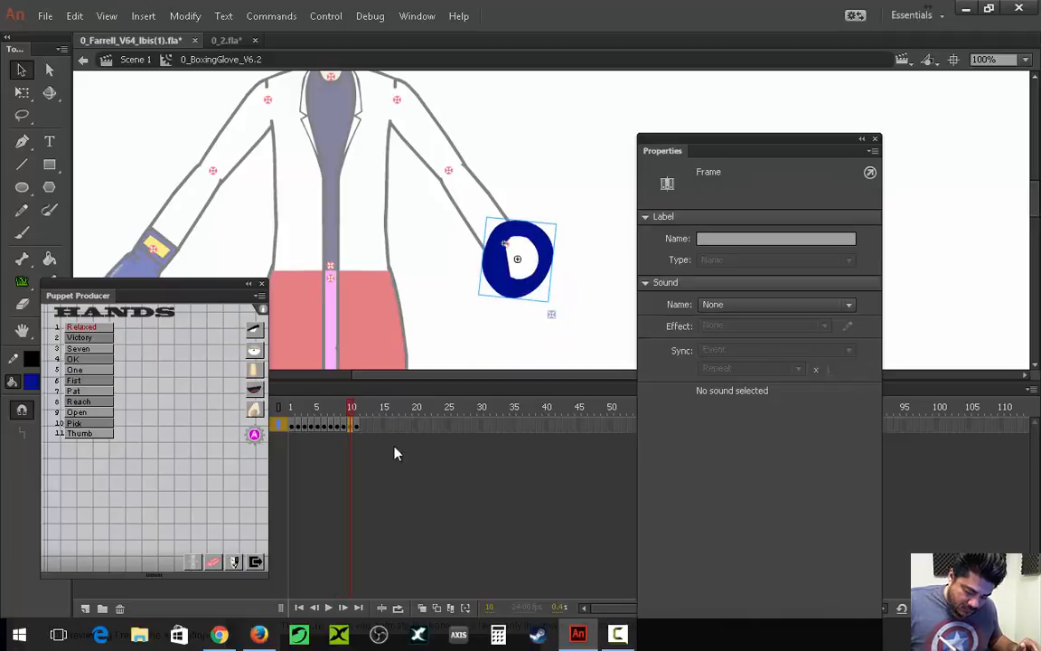
left_click(533, 271)
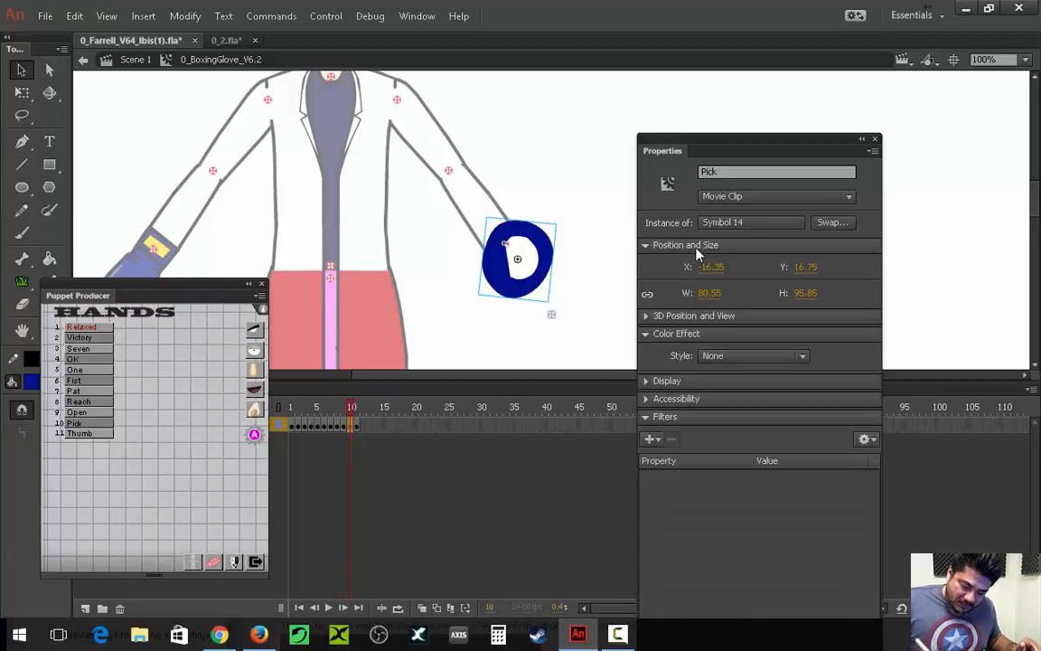
left_click(357, 425)
left_click(548, 223)
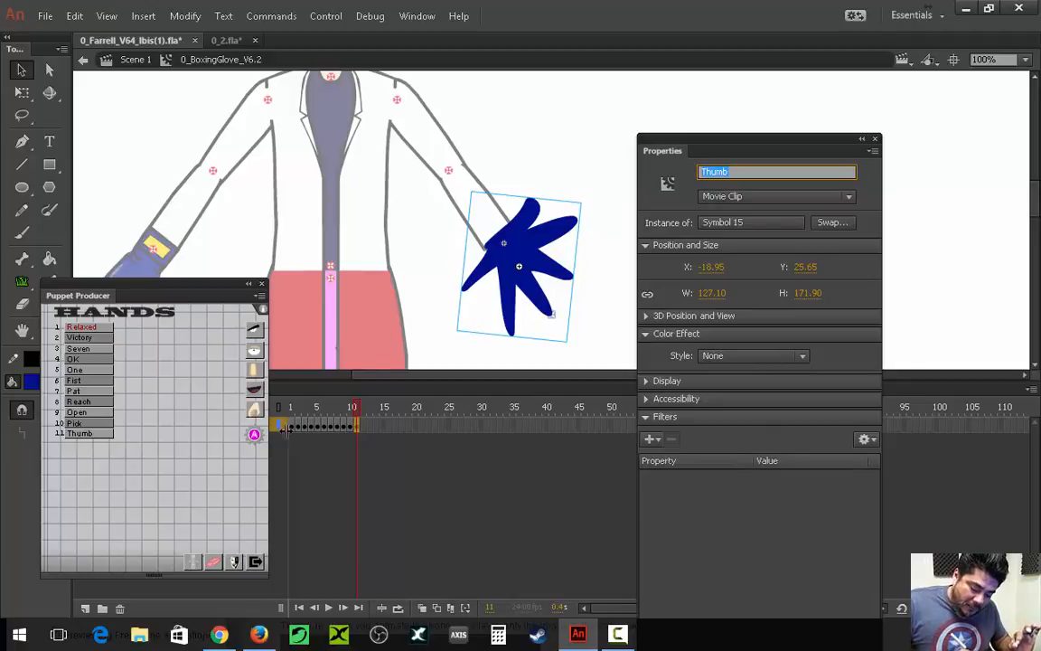
Return to the main scene, inspect both hand instances, and scrub the right glove's frames from 11 back to 1.
double_click(551, 163)
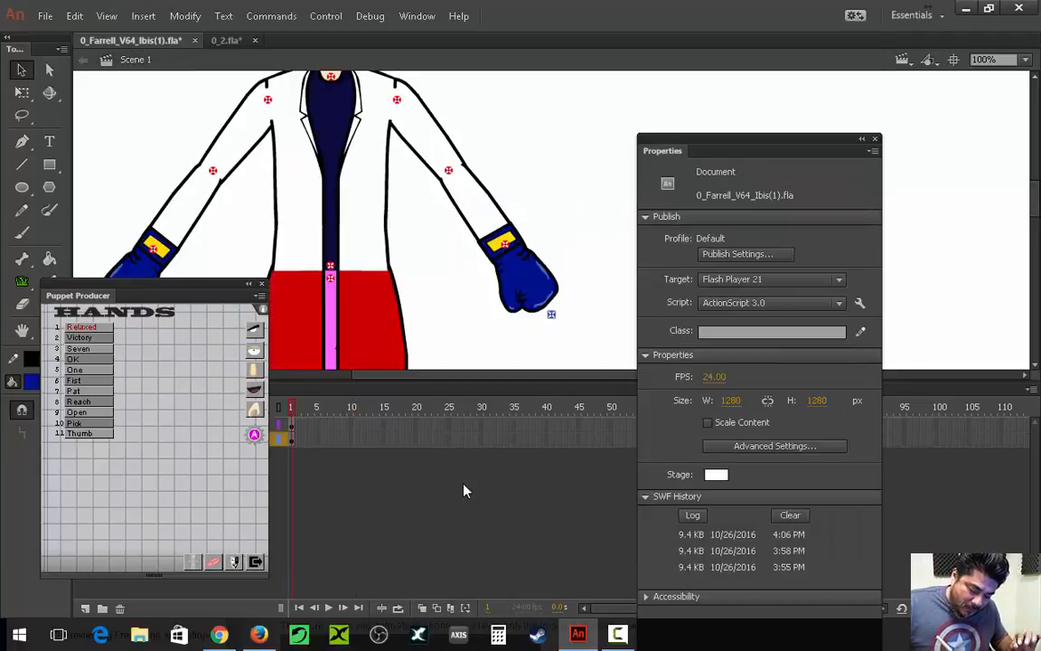
left_click(524, 284)
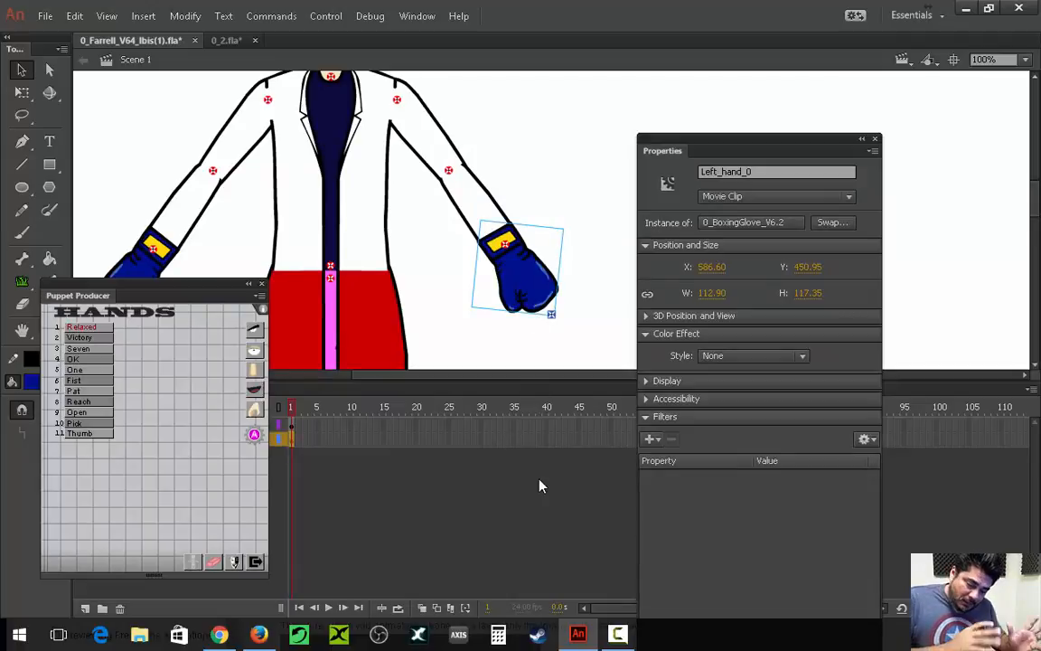
left_click_drag(189, 277, 211, 371)
left_click(137, 275)
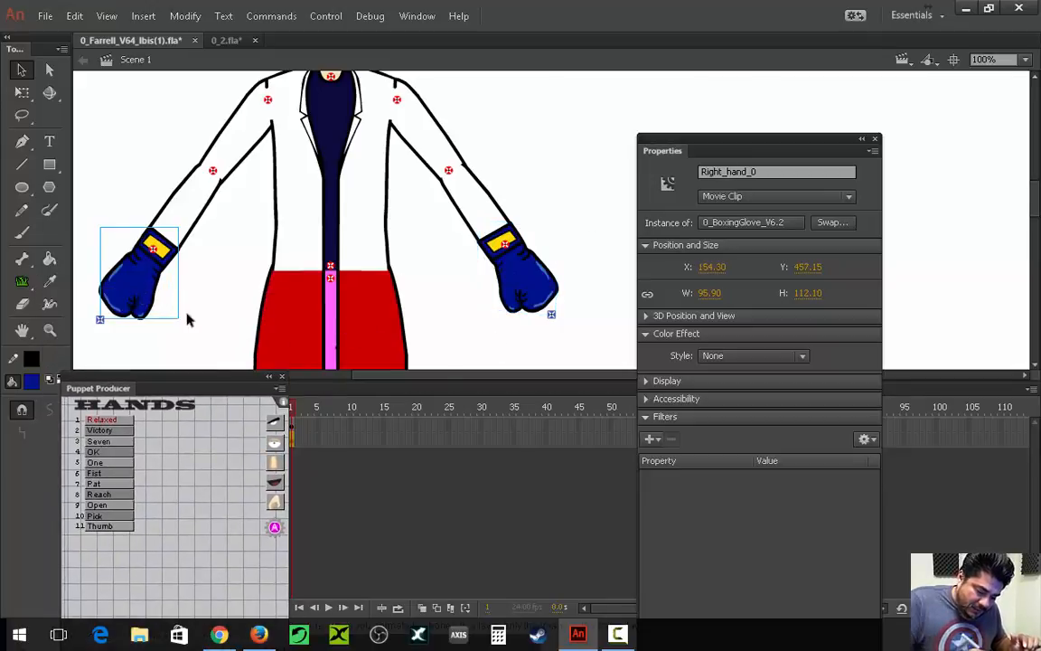
double_click(162, 296)
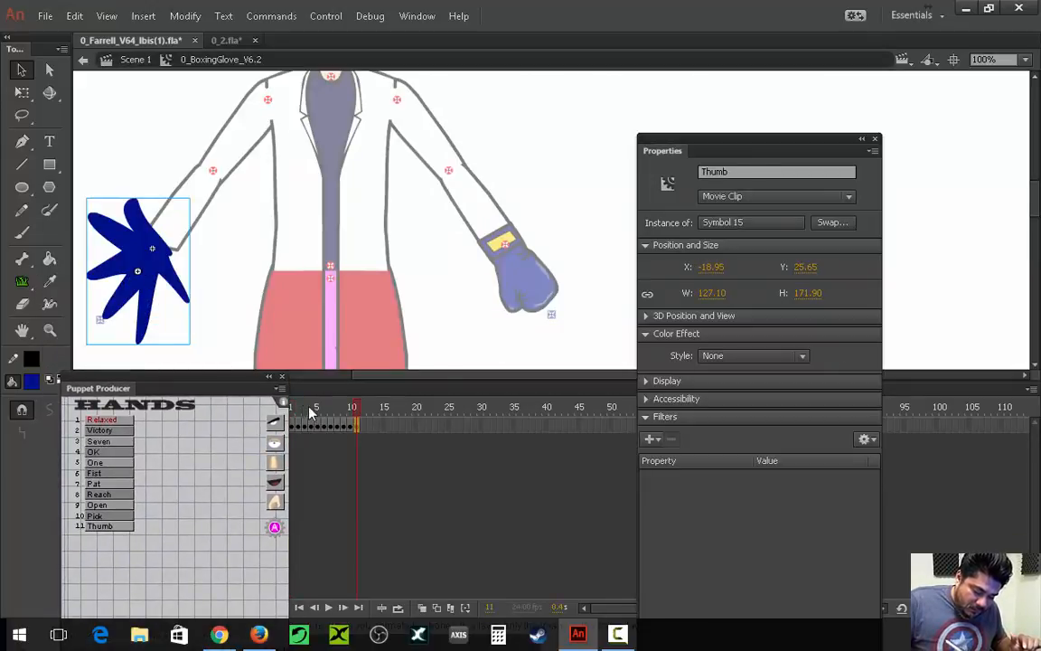
left_click_drag(233, 390, 156, 473)
left_click_drag(353, 411, 290, 419)
double_click(459, 309)
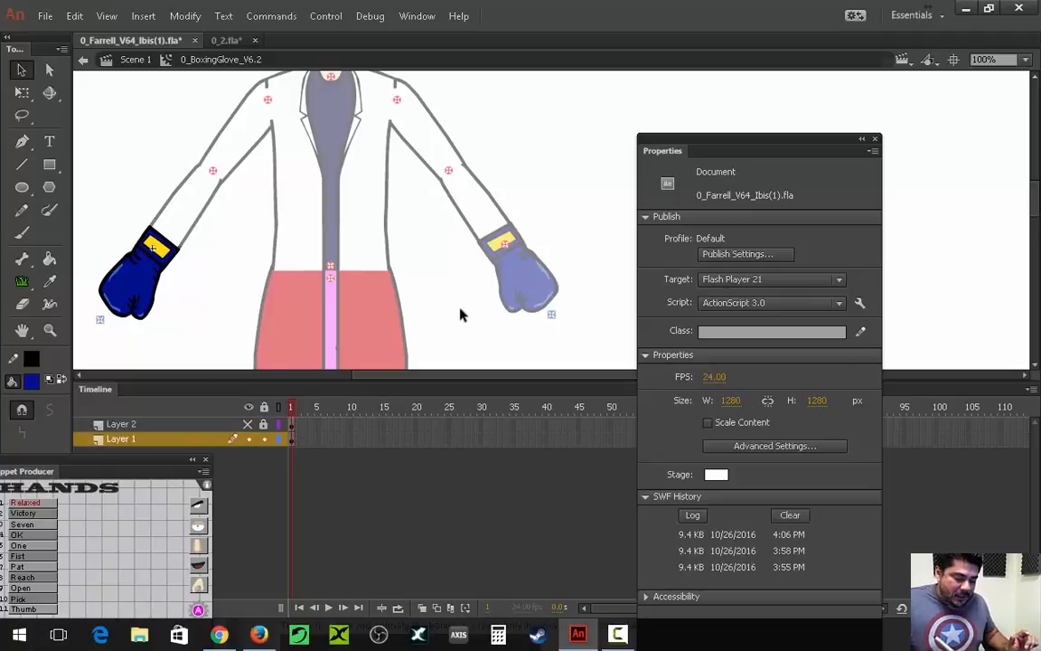
Export the puppet as an SWF movie named test to the Desktop.
key("ctrl+alt+shift+s")
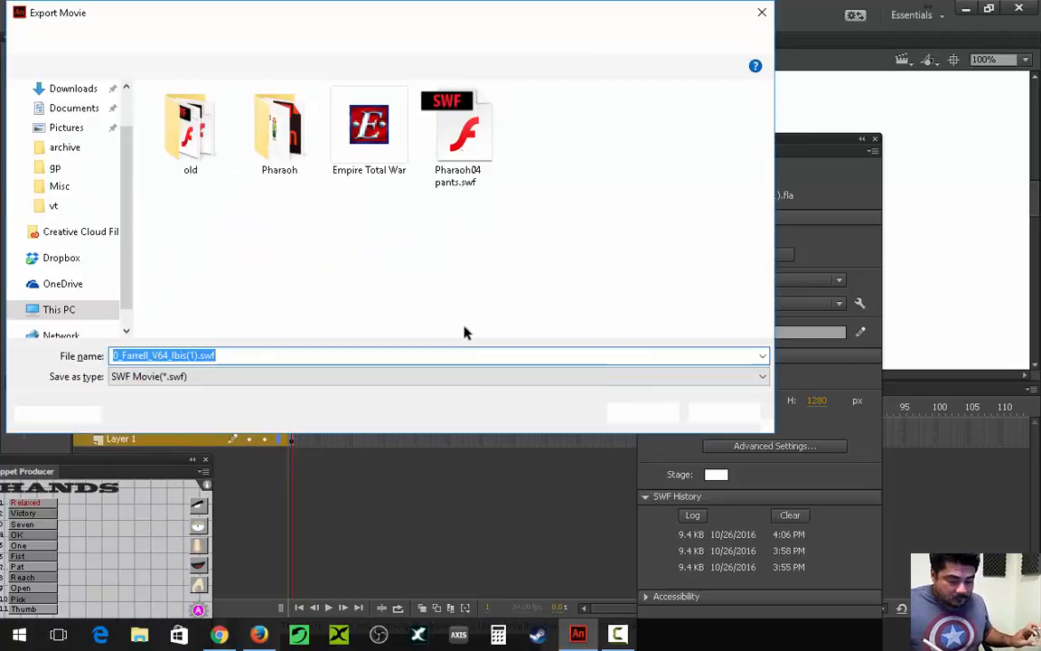
type("test")
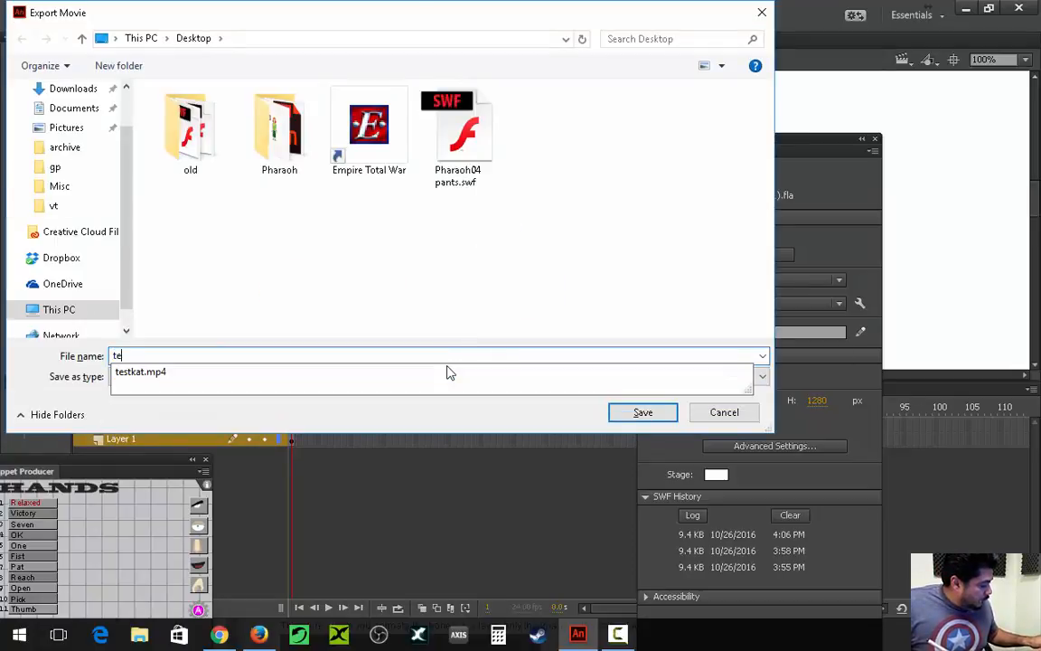
left_click(642, 412)
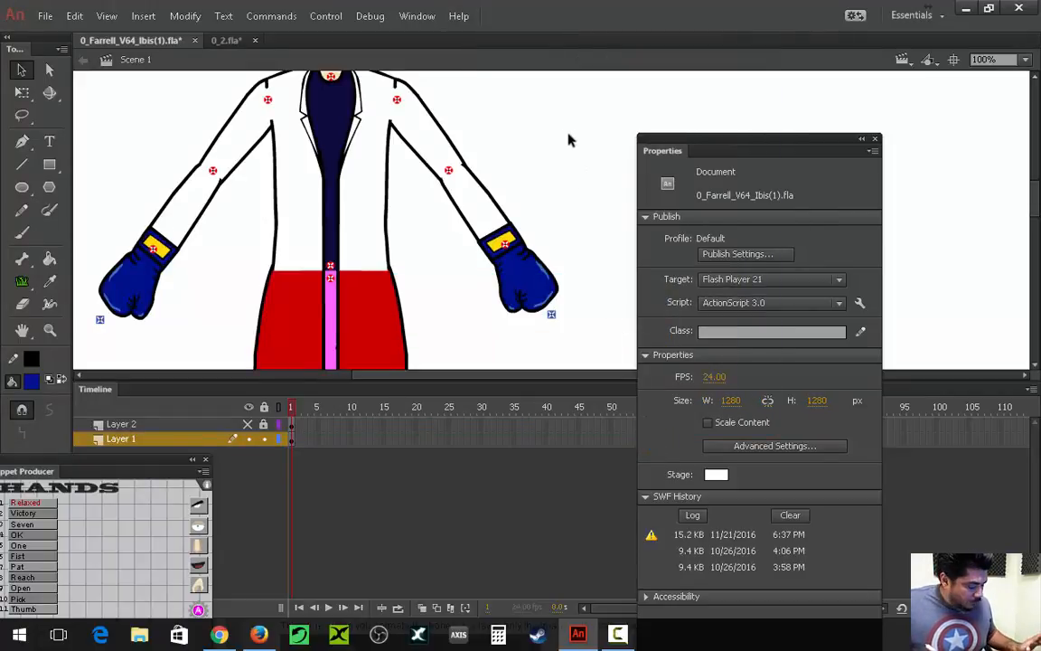
scroll(567, 271, "up", 4)
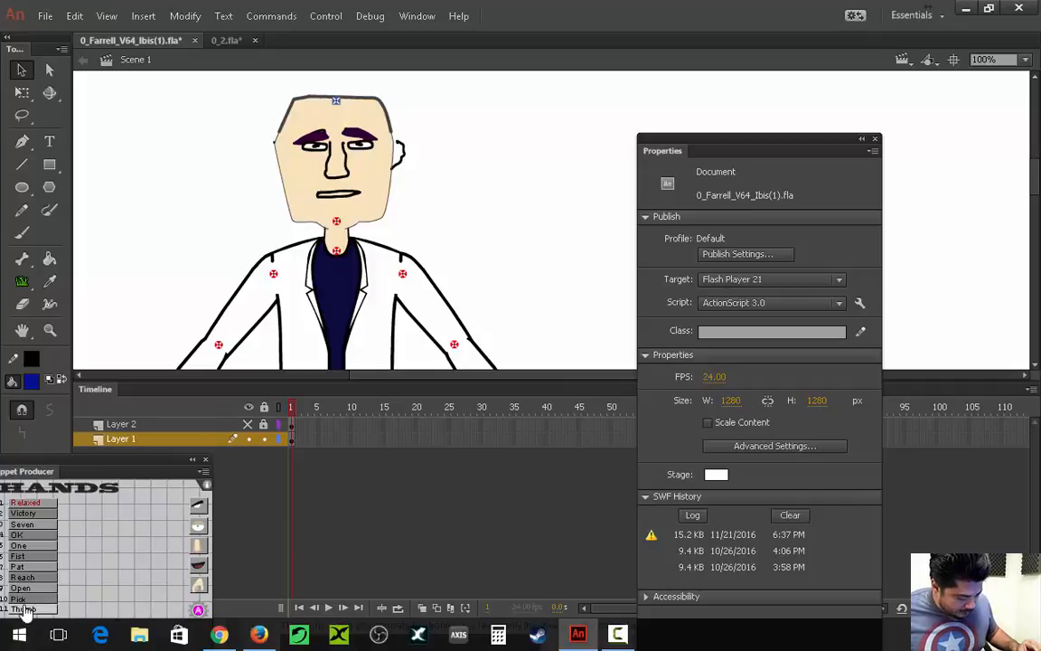
Launch CrazyTalk Animator v2.15 Pipeline (64 Bit), decline the sign-up offer, and show the Actor templates.
left_click(19, 635)
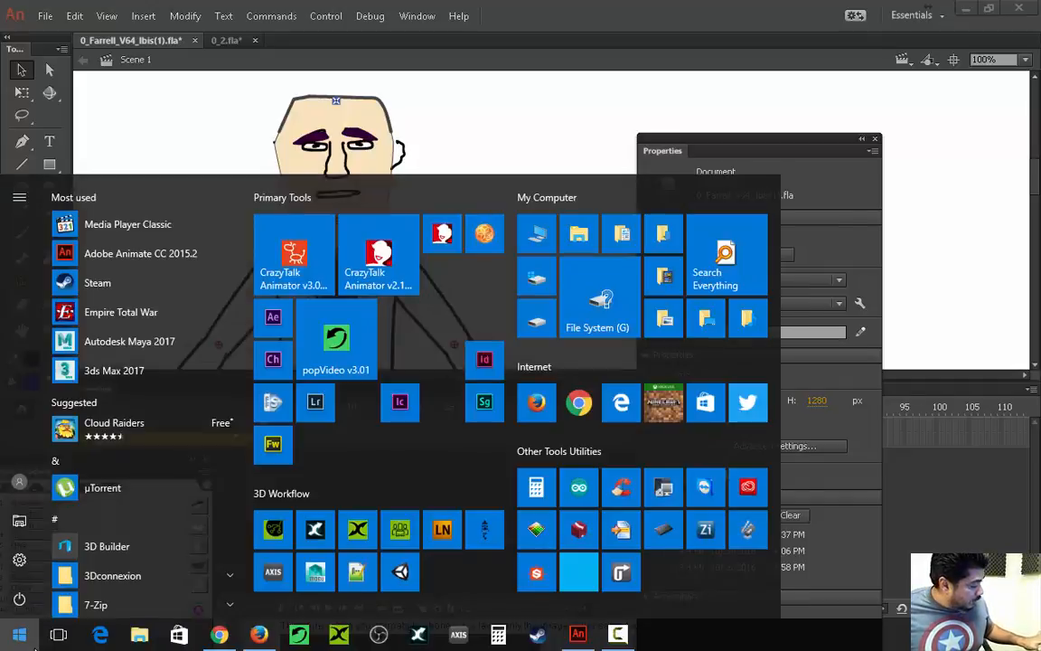
type("crazy")
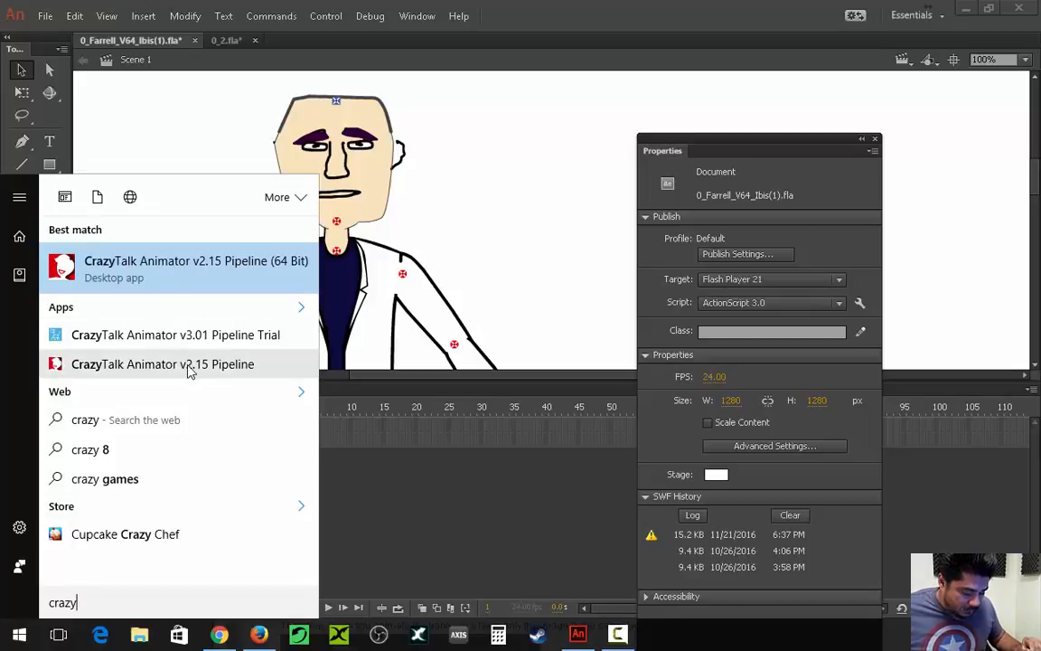
left_click(180, 269)
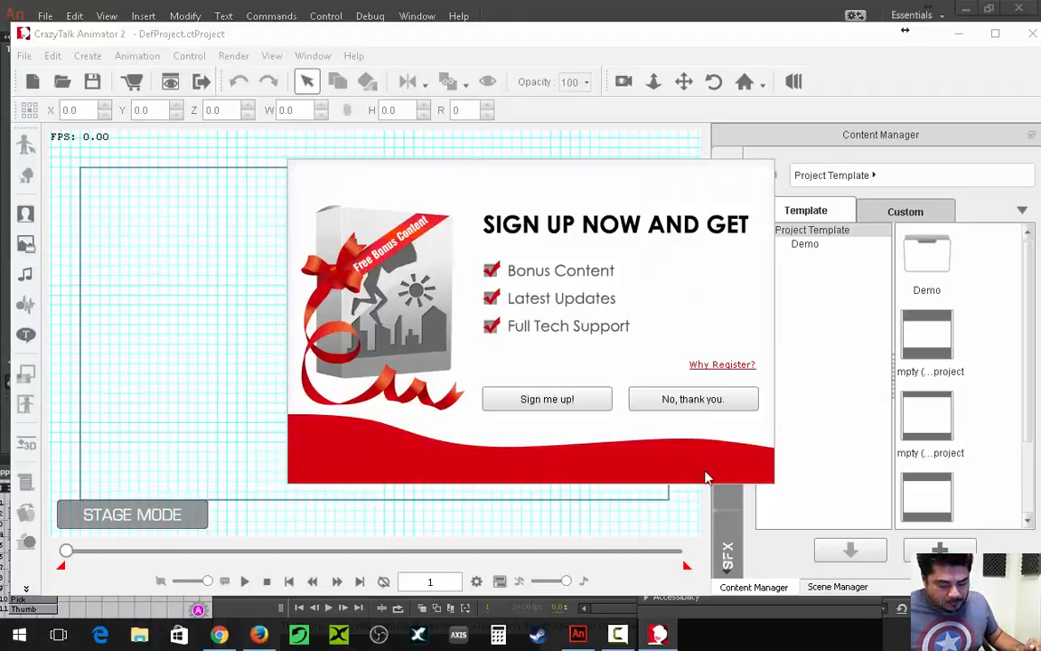
left_click(691, 399)
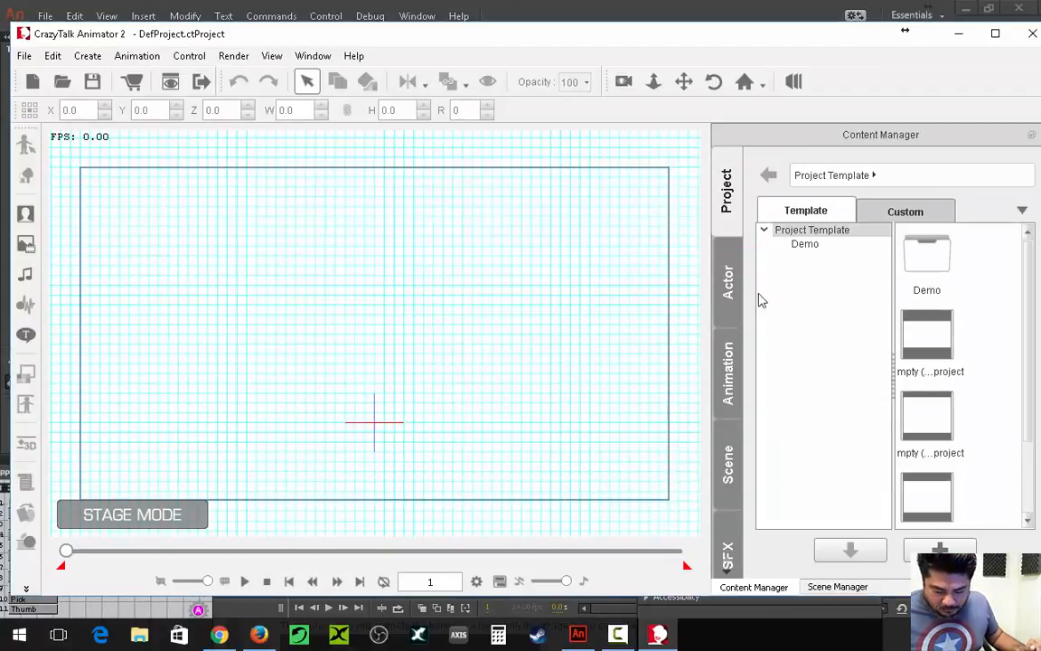
left_click(727, 285)
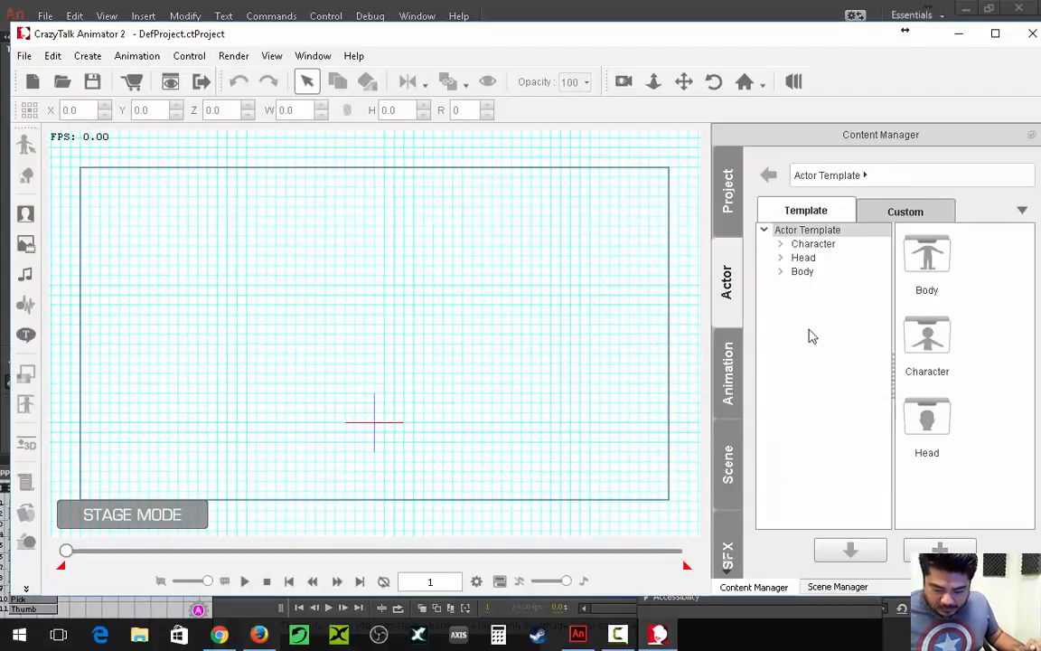
Add the Dummy character to the stage and open it in Composer mode.
double_click(931, 341)
double_click(924, 489)
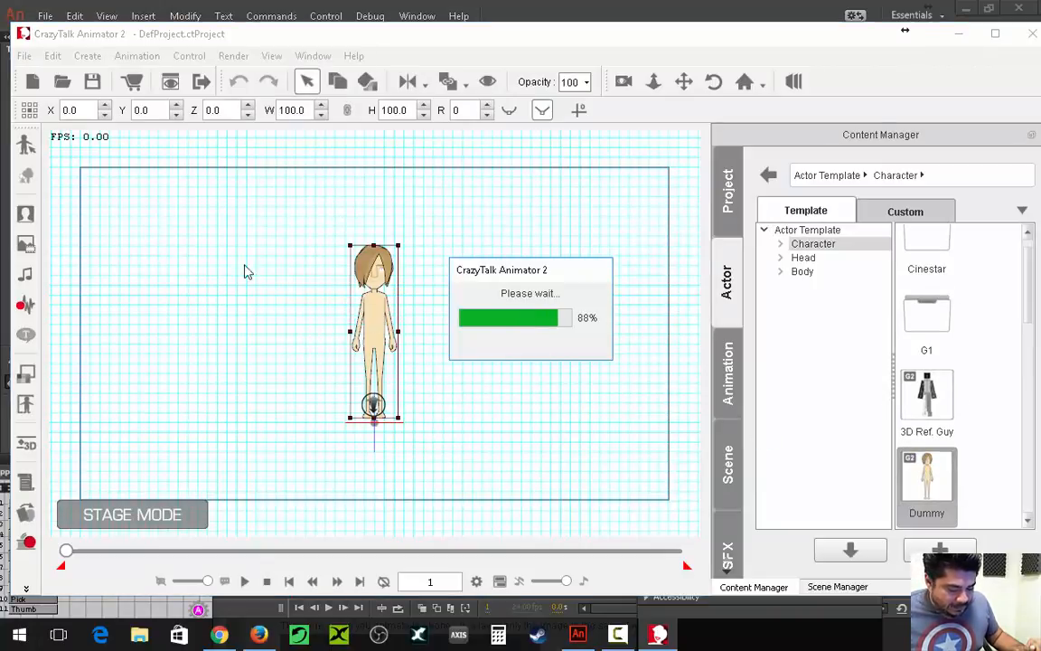
left_click(28, 146)
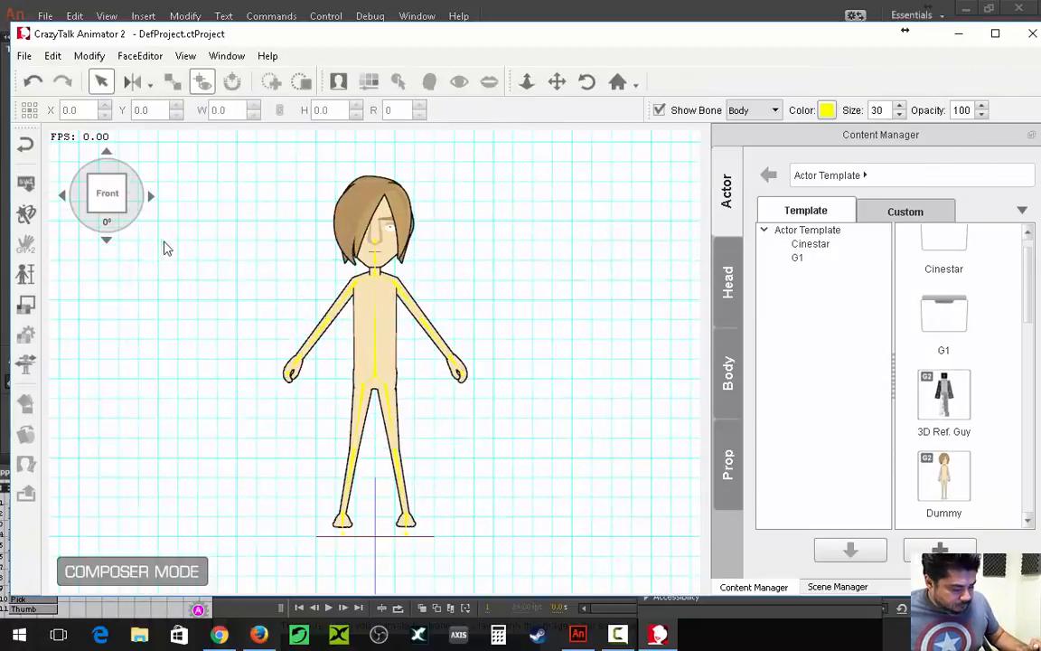
Import test.swf from the Desktop into the Dummy character and accept the character reload options.
left_click(25, 179)
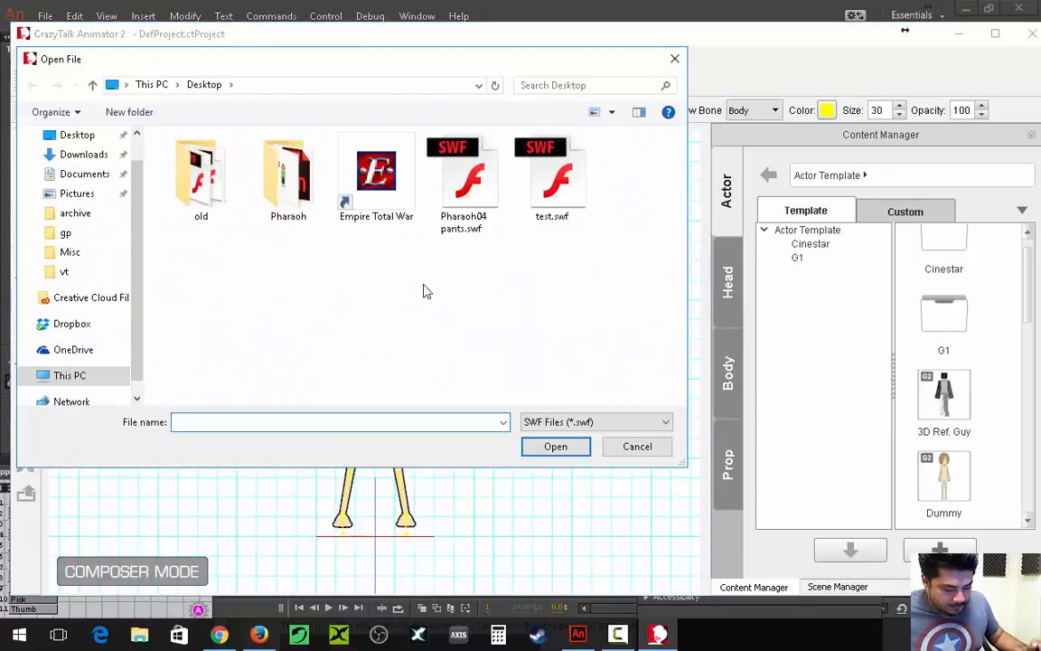
left_click(555, 190)
left_click(567, 450)
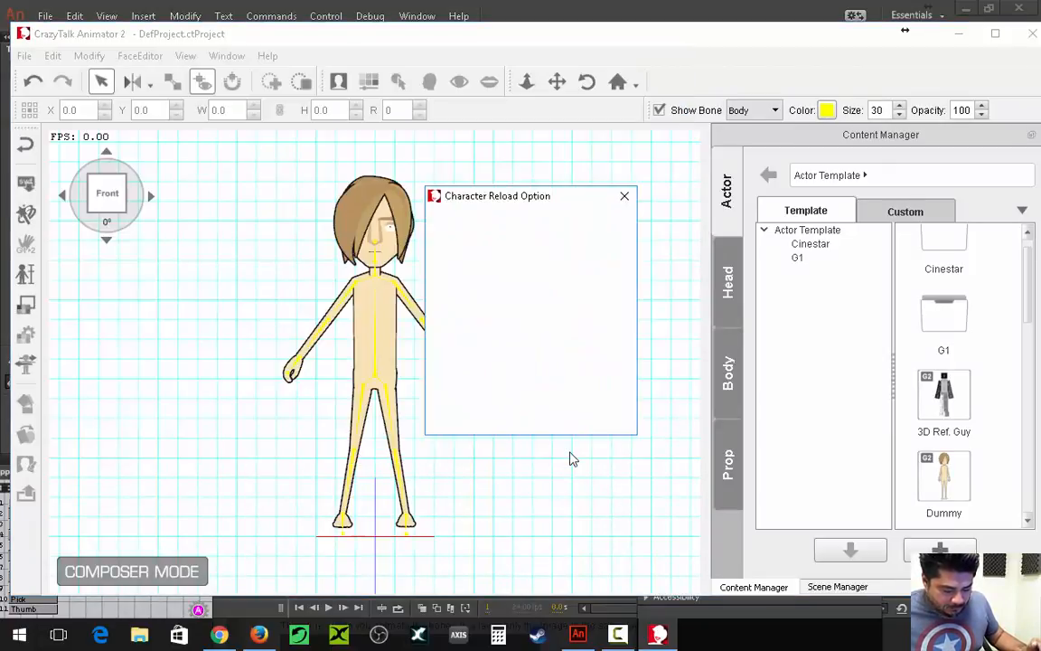
left_click(515, 418)
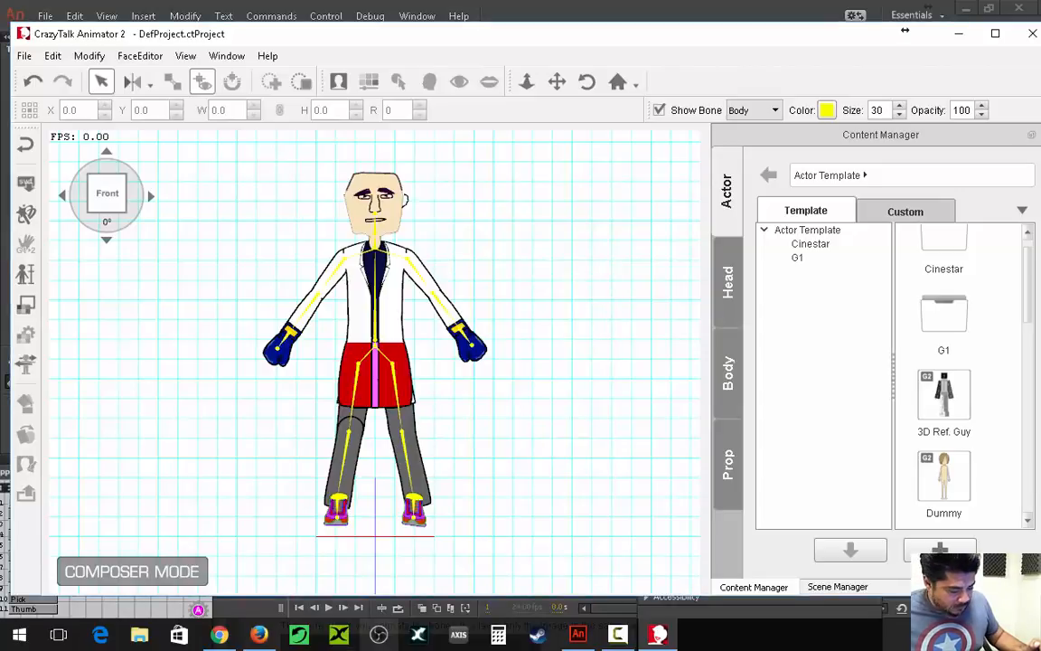
Open the Sprite Editor for the left hand and preview each hand sprite from 01 Relaxed a through 10 OK b.
double_click(484, 354)
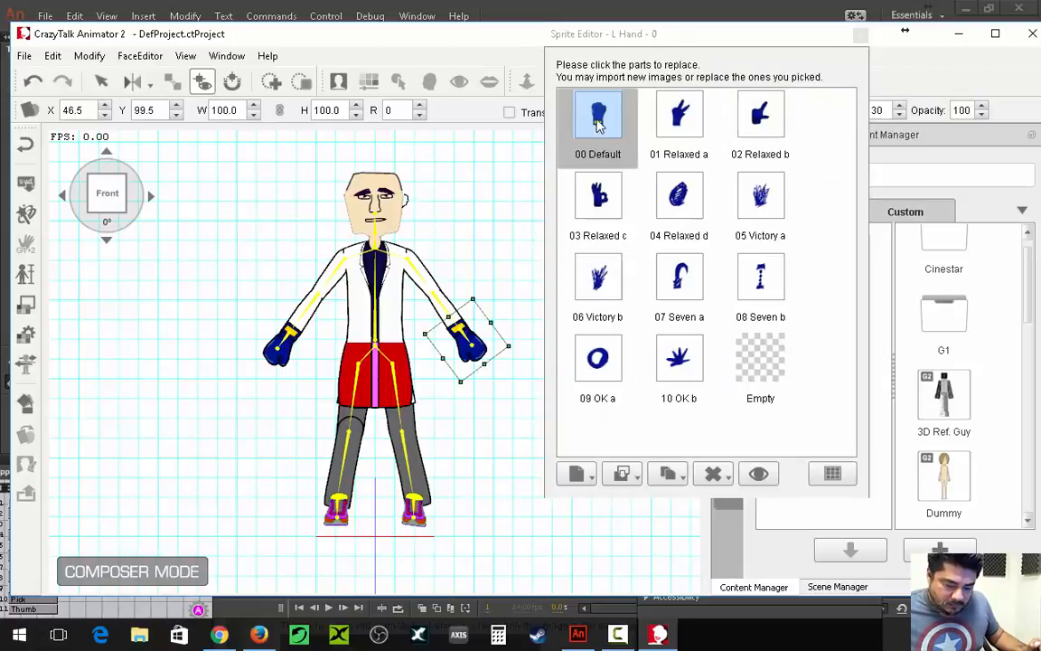
left_click(673, 112)
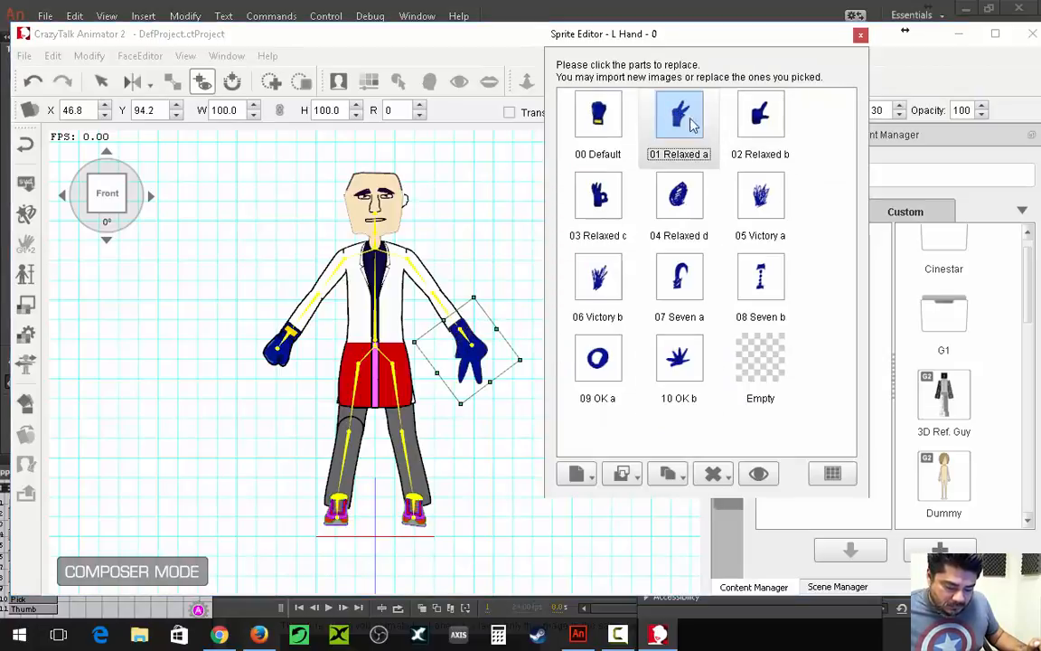
left_click(755, 112)
left_click(610, 194)
left_click(679, 195)
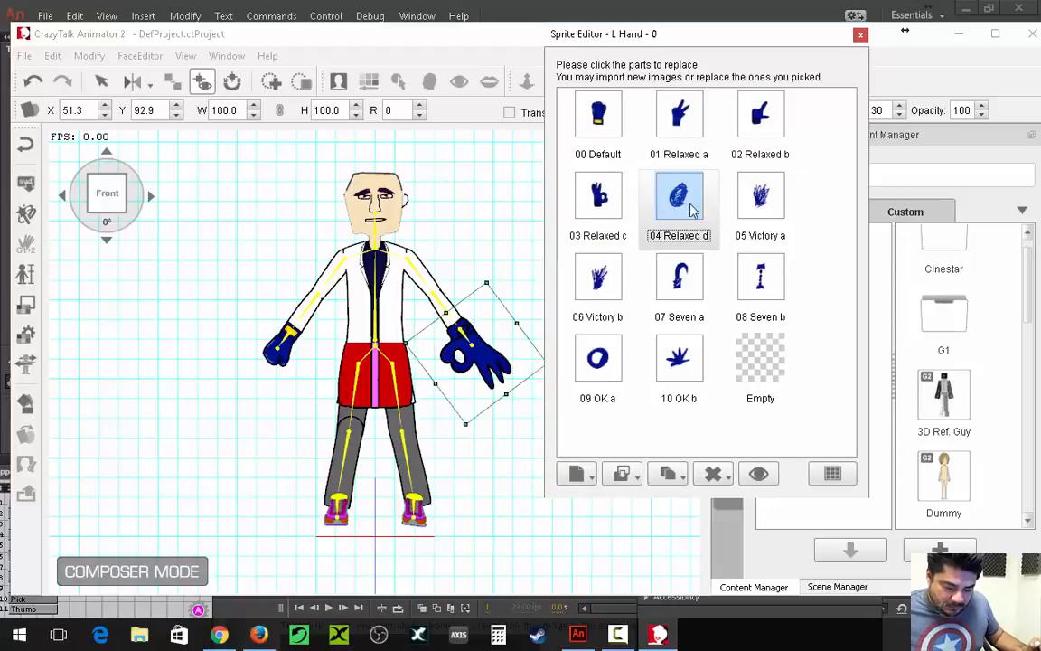
left_click(768, 204)
left_click(597, 271)
left_click(679, 277)
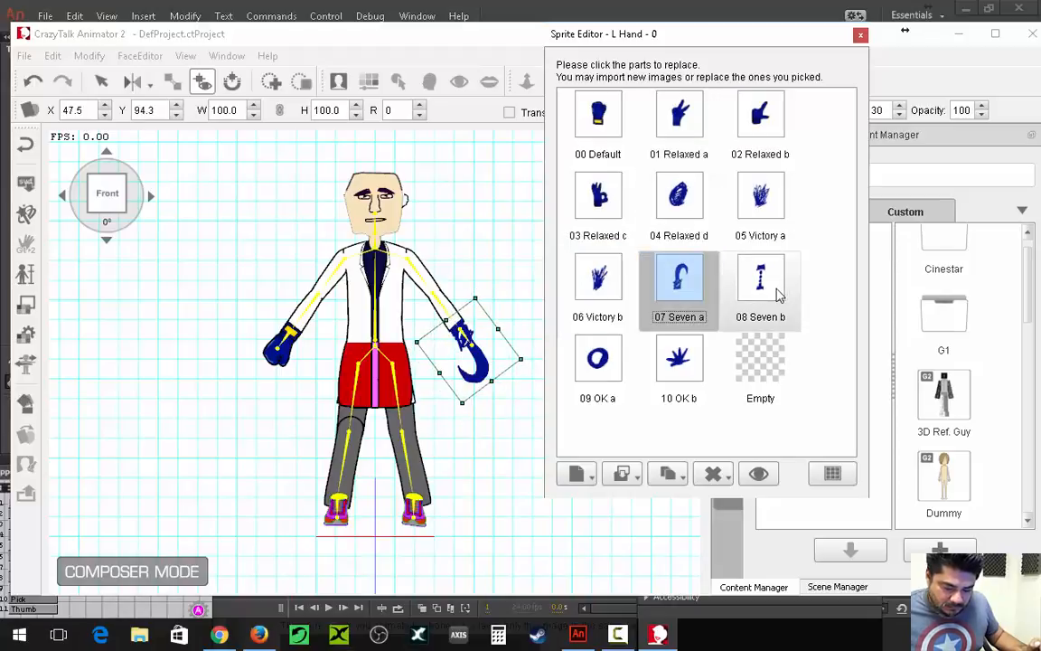
left_click(760, 276)
left_click(604, 360)
left_click(676, 356)
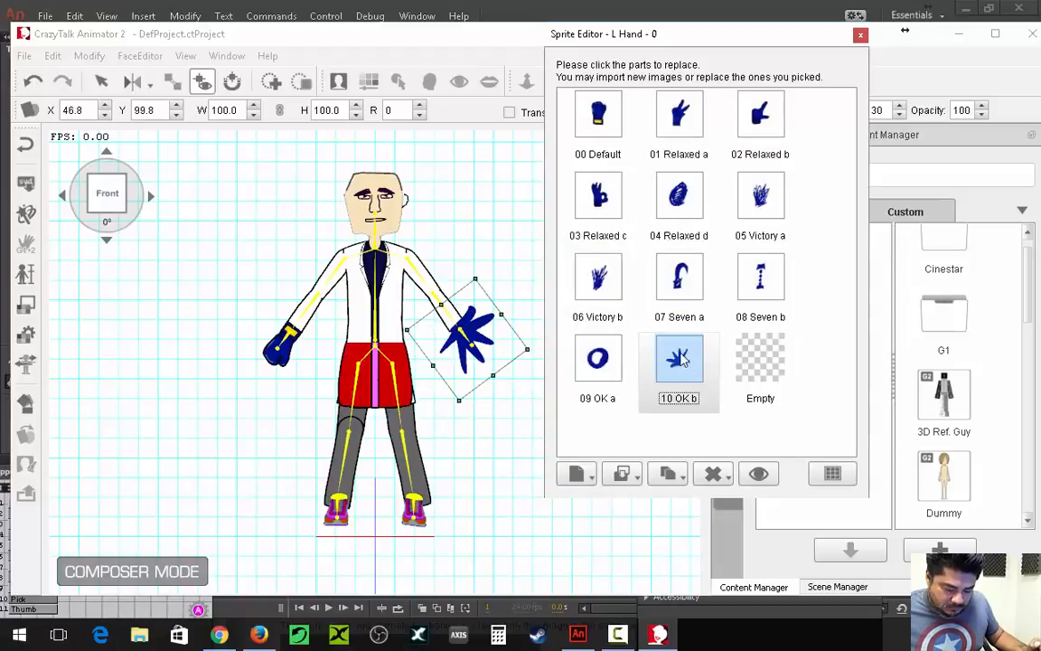
Set the left hand's sprite to 01 Relaxed a and close the Sprite Editor.
left_click(659, 275)
left_click(620, 276)
left_click(619, 131)
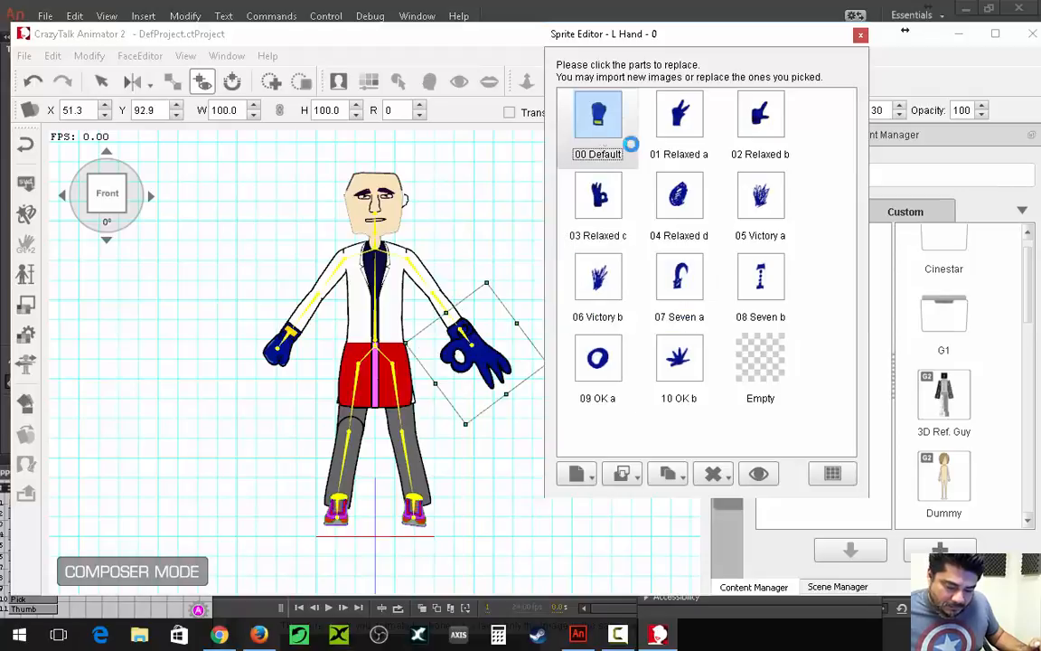
left_click(691, 131)
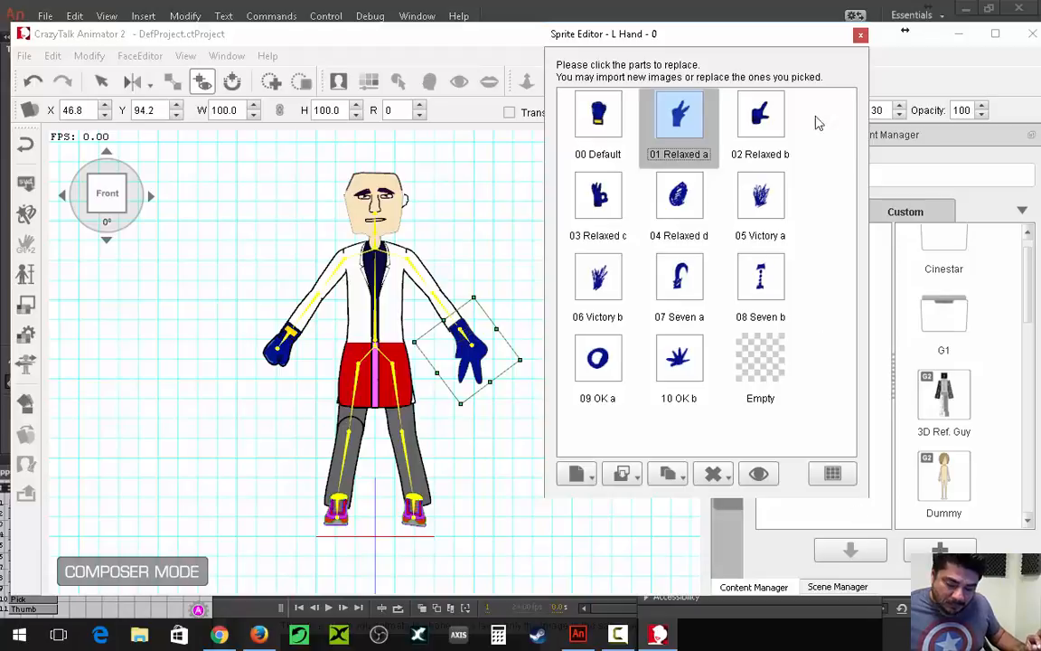
left_click(859, 35)
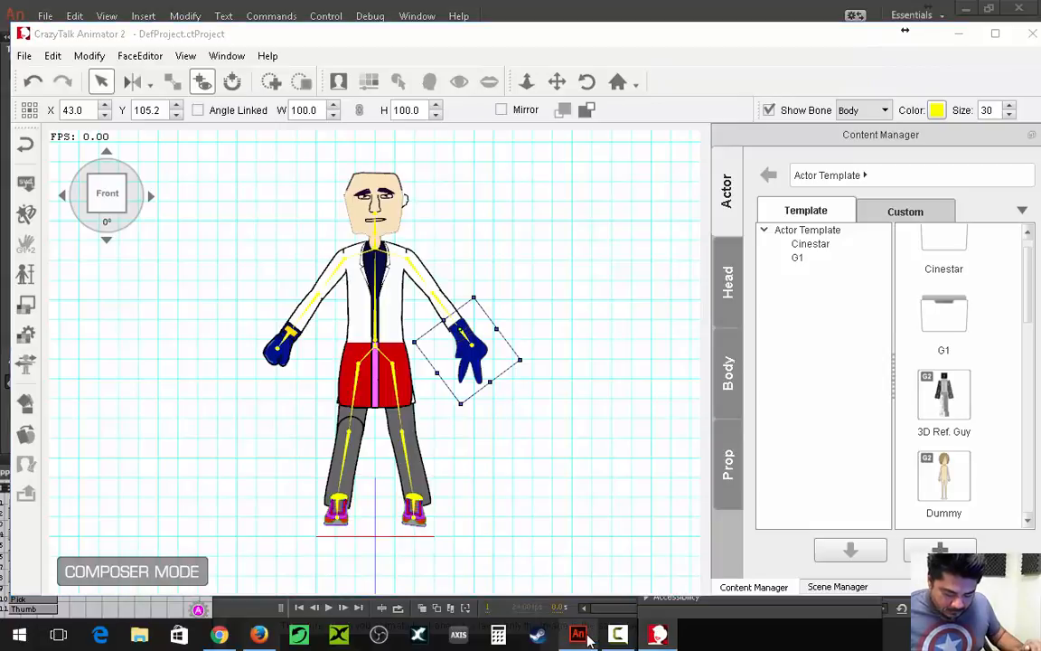
Switch to Adobe Animate, show the 0_2.fla document, and inspect the left-hand glove's instance name on frame 1.
left_click(581, 635)
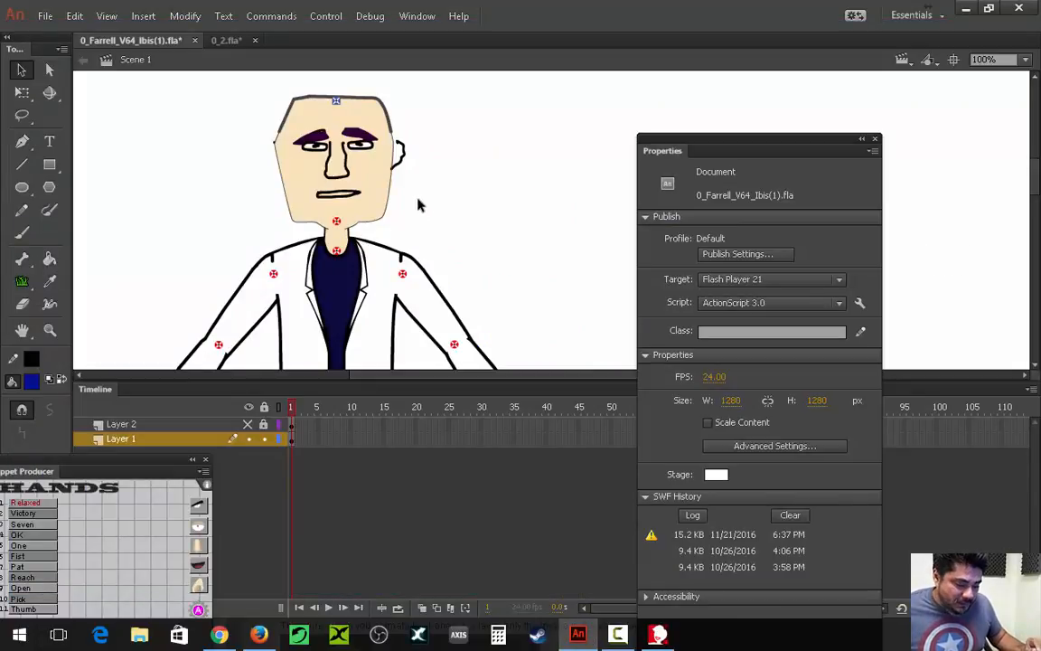
left_click(225, 40)
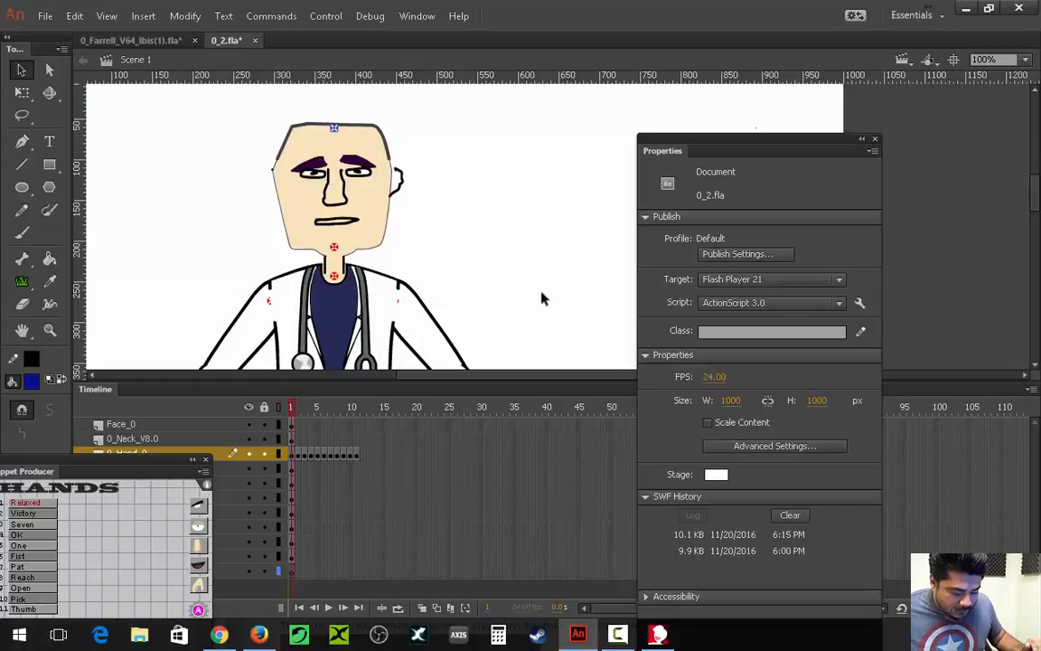
scroll(479, 271, "down", 3)
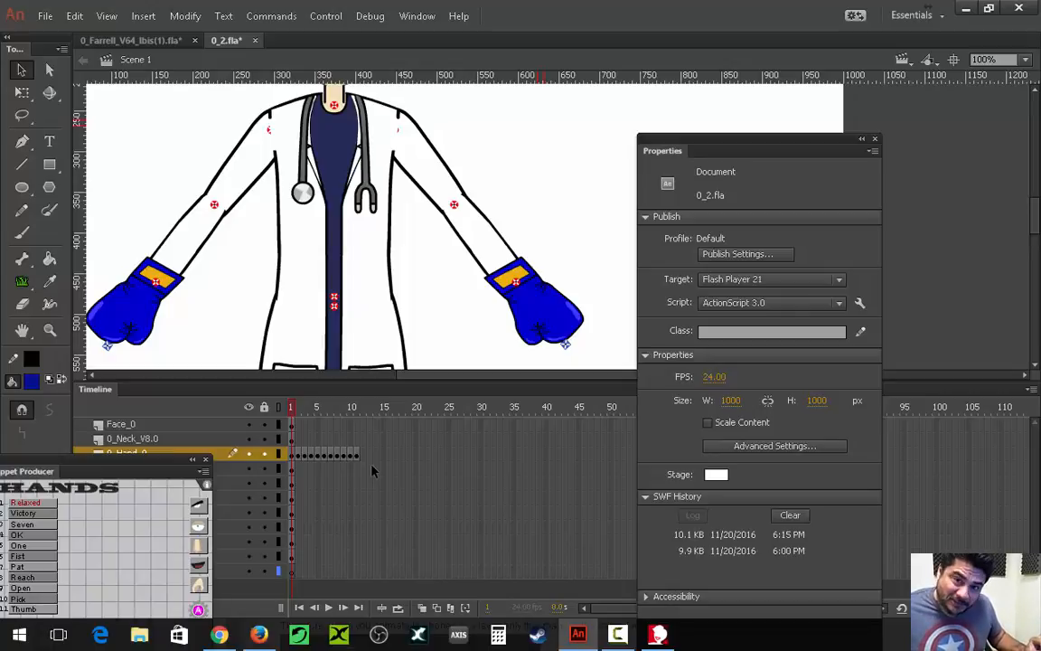
left_click(503, 296)
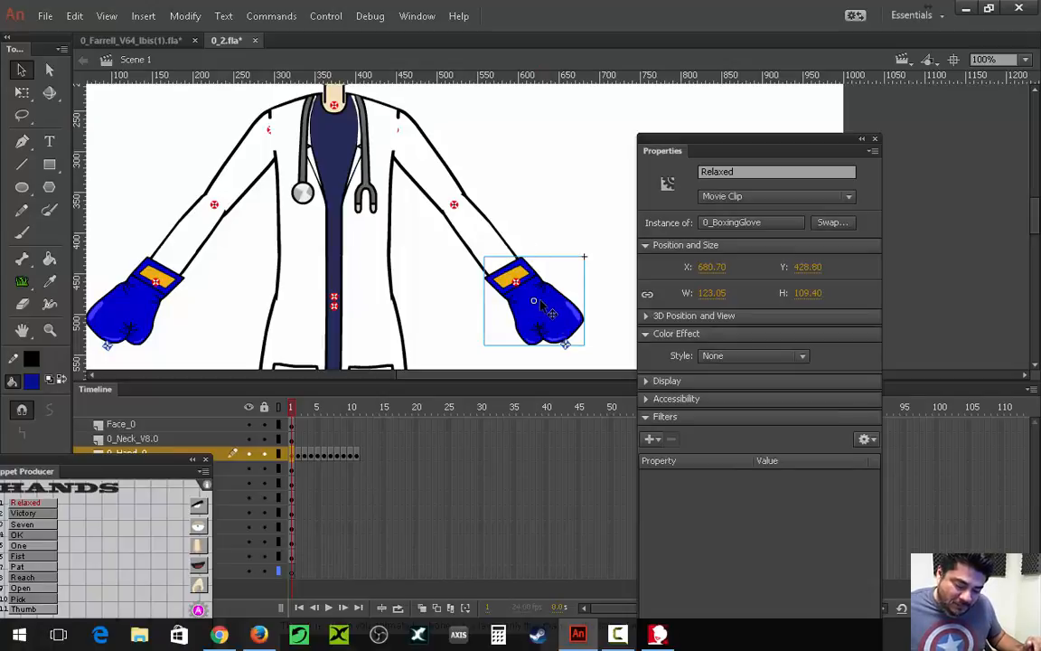
left_click(749, 171)
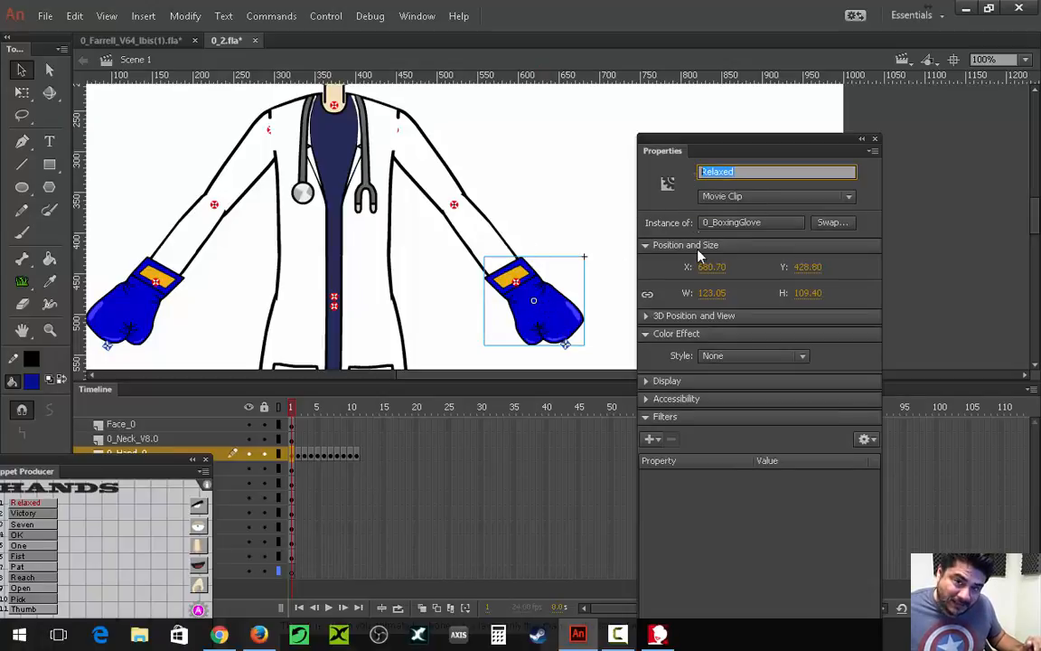
Check the left-hand glove's instance names on frames 2 and 3 of the hand layer.
left_click(297, 453)
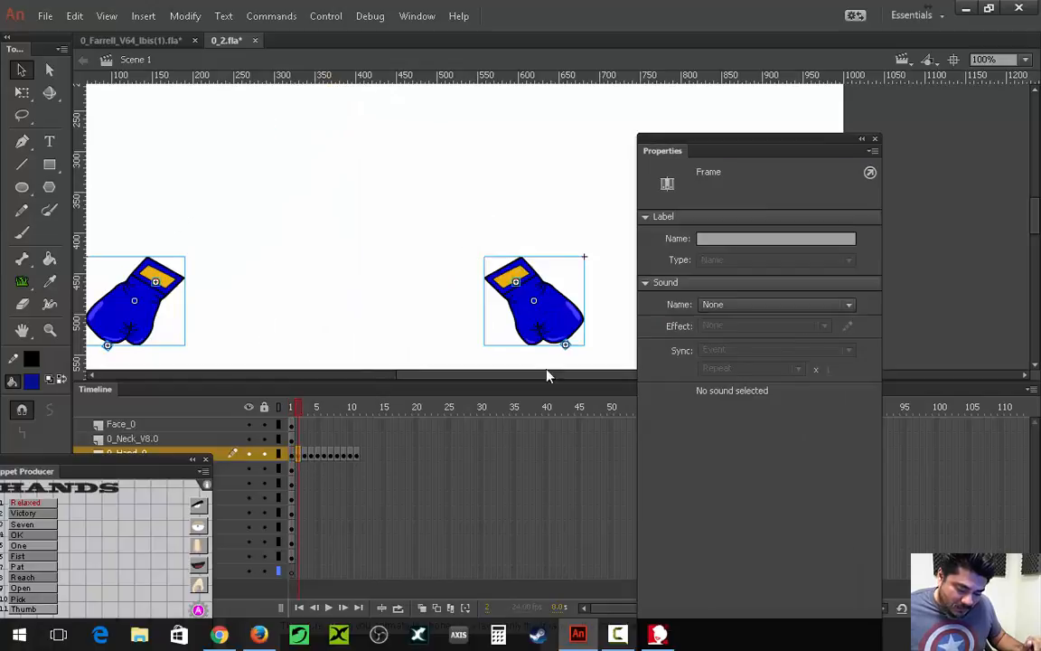
left_click(506, 294)
left_click(596, 291)
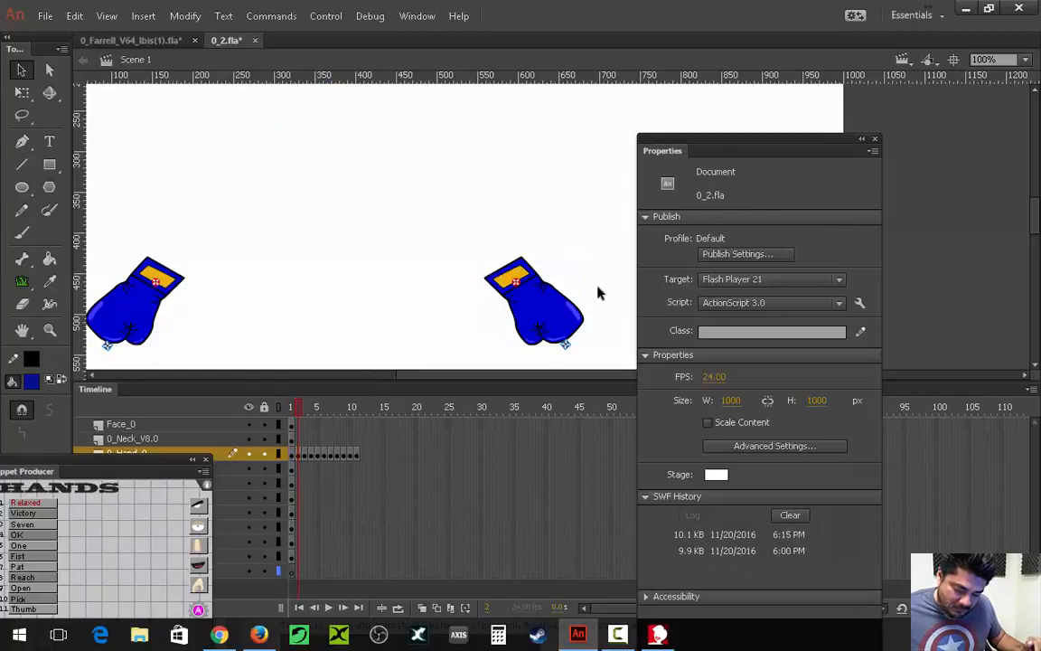
left_click(557, 311)
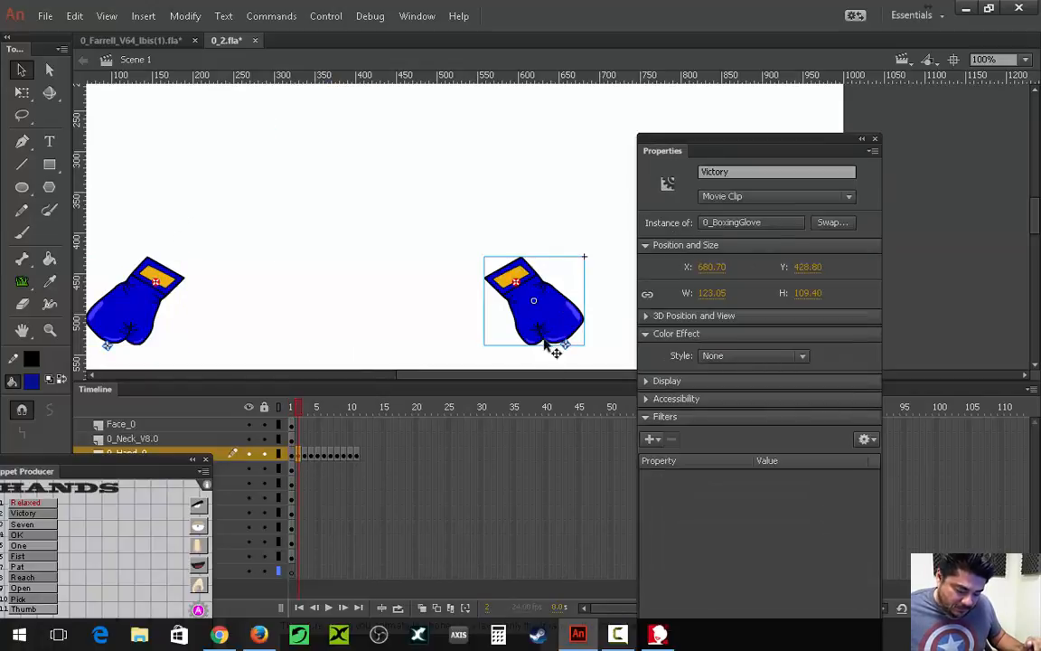
left_click(305, 454)
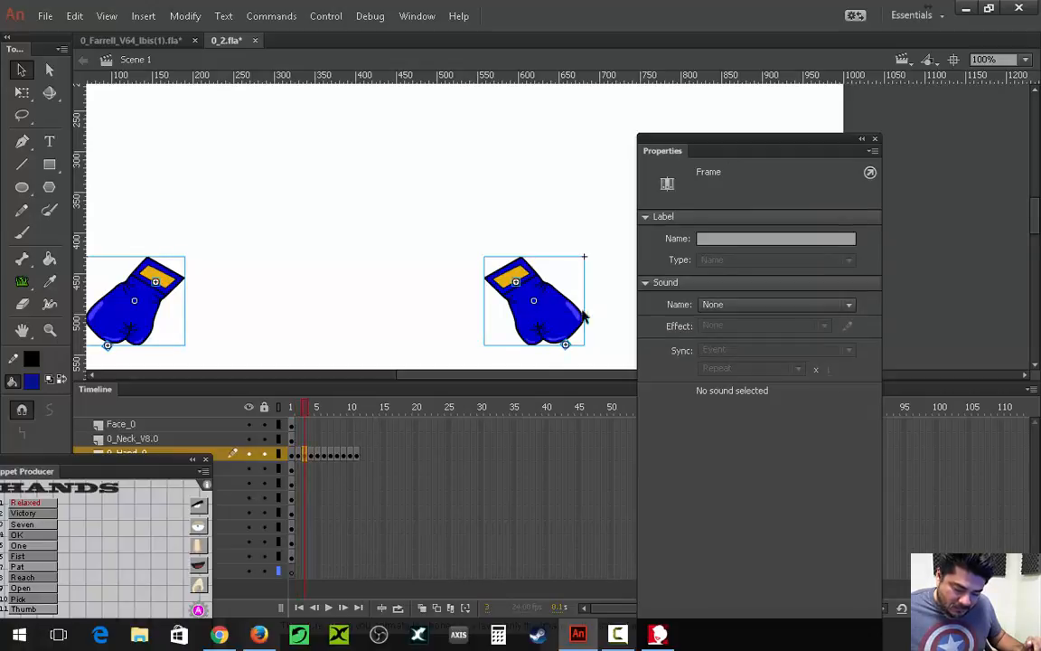
left_click(584, 308)
left_click(572, 318)
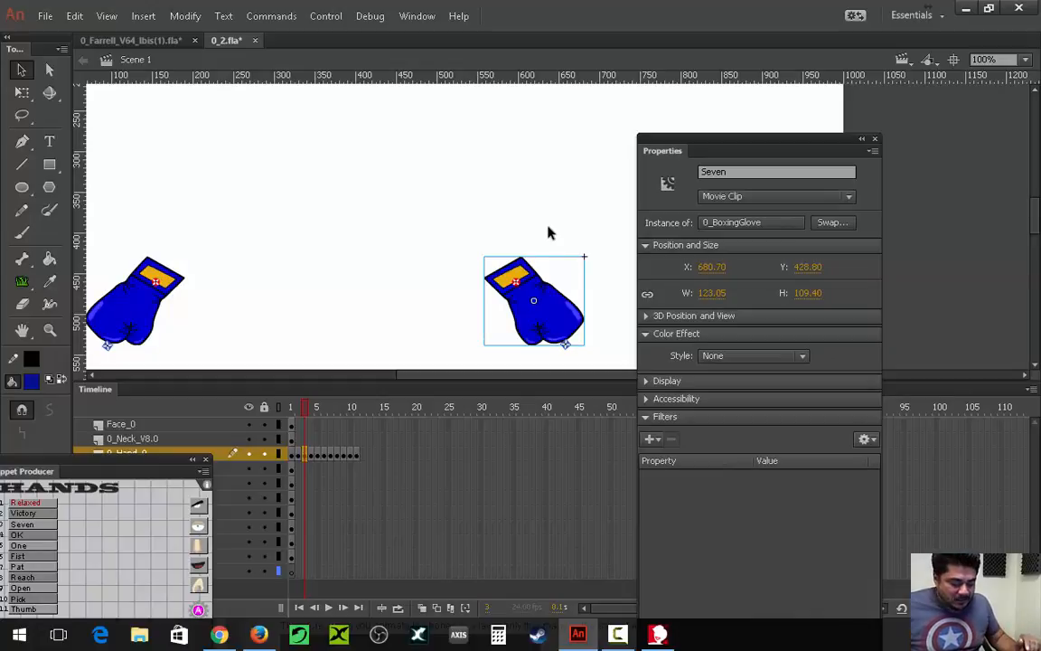
Return to frame 1, inspect the timeline inside the 0_BoxingGlove symbol, and move the Puppet Producer panel so its whole hand list shows.
left_click(294, 455)
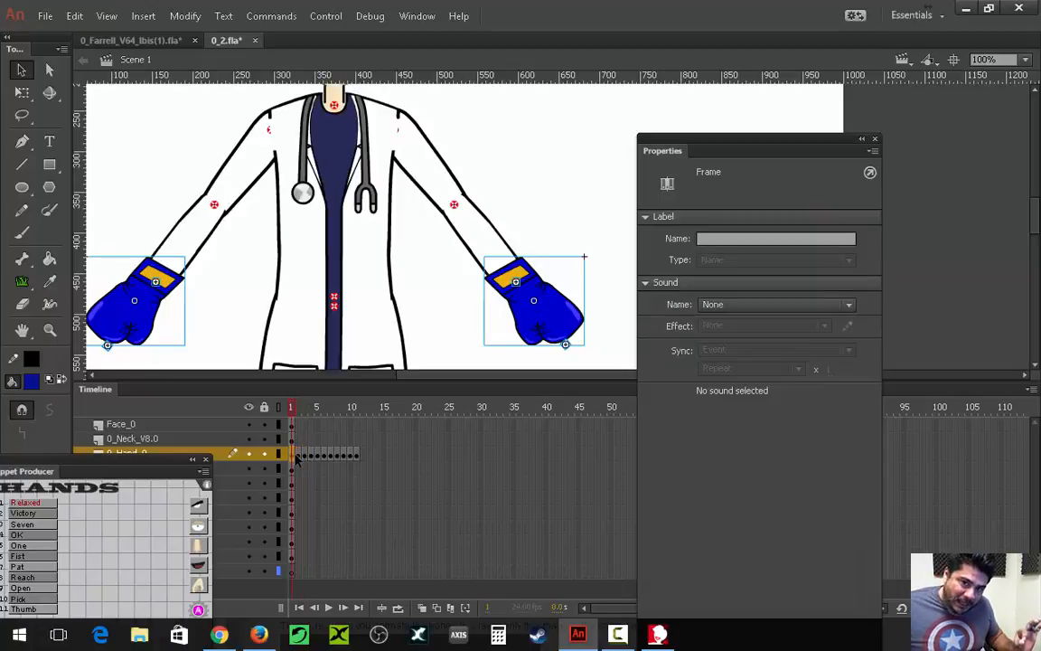
double_click(562, 311)
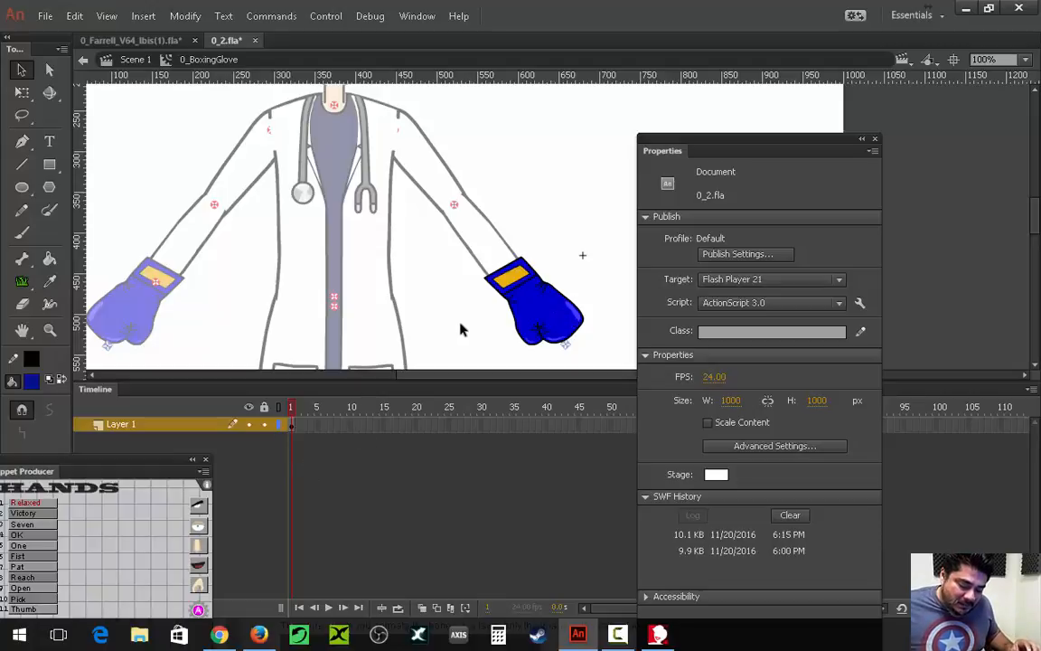
double_click(410, 289)
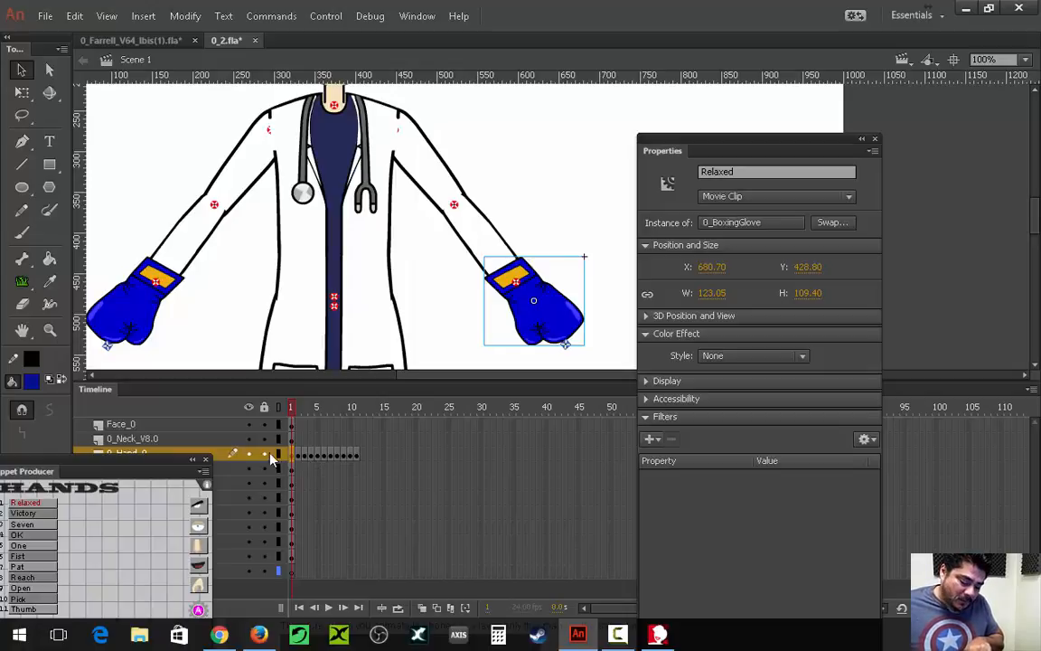
double_click(486, 287)
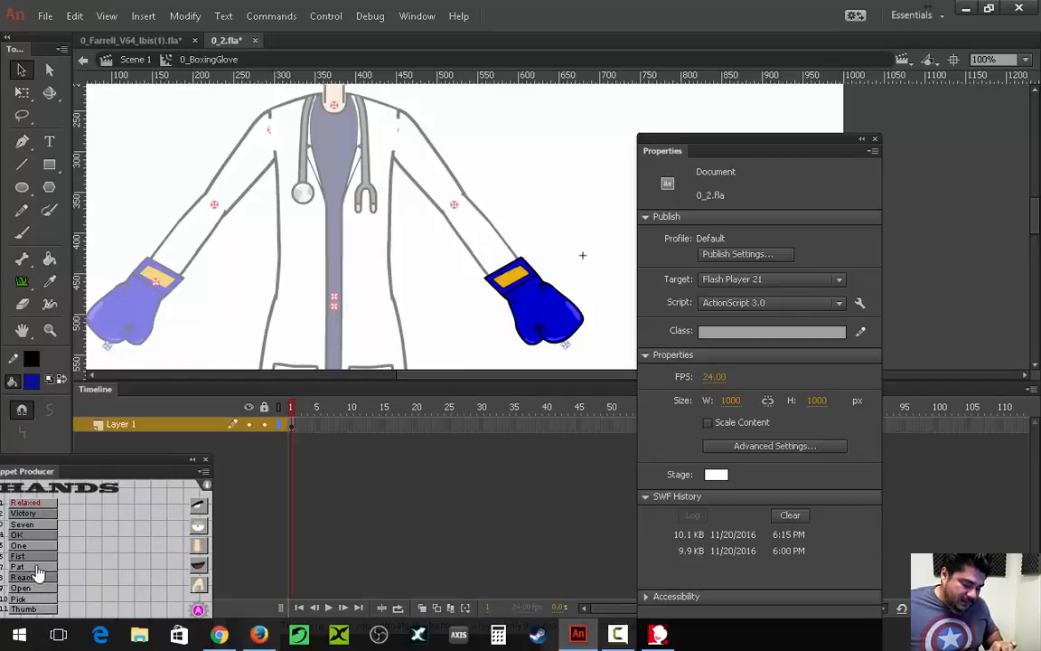
double_click(468, 322)
left_click(577, 221)
left_click(562, 312)
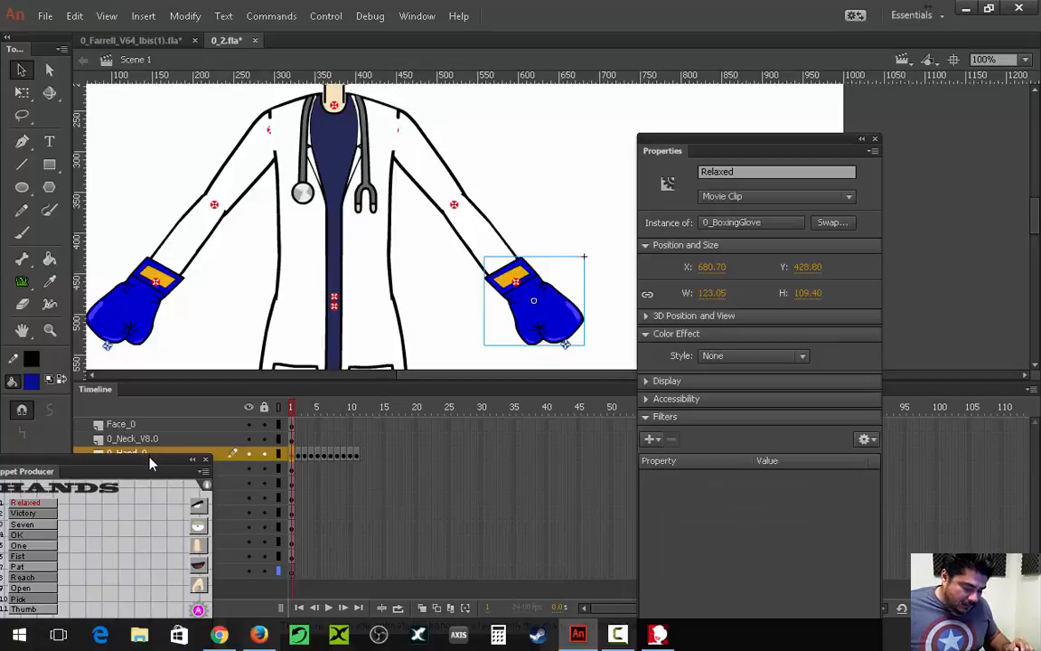
left_click_drag(150, 463, 216, 228)
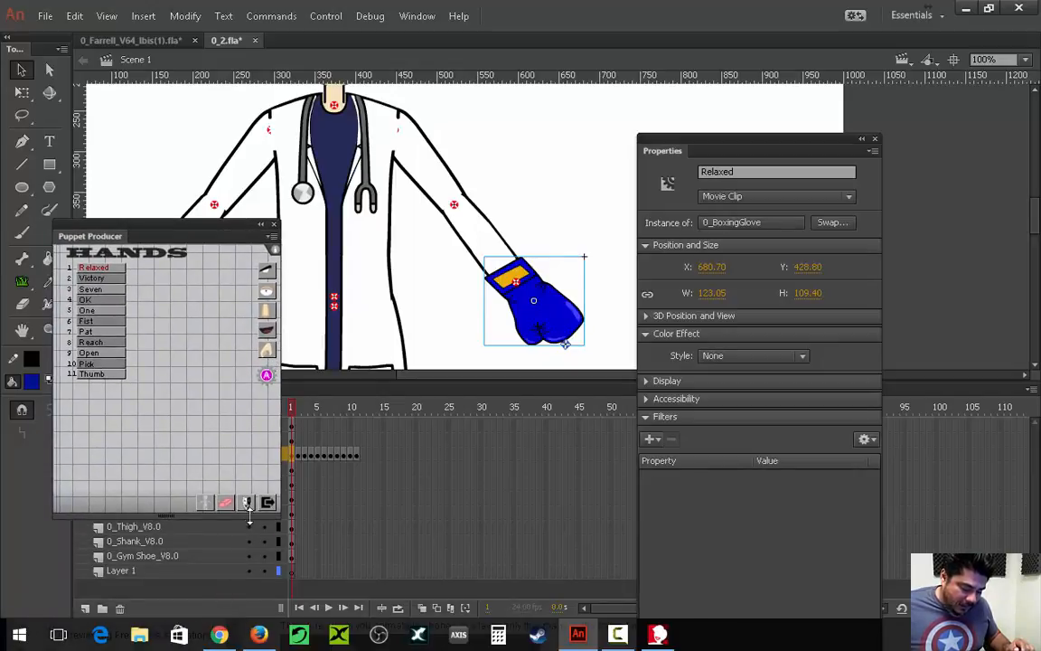